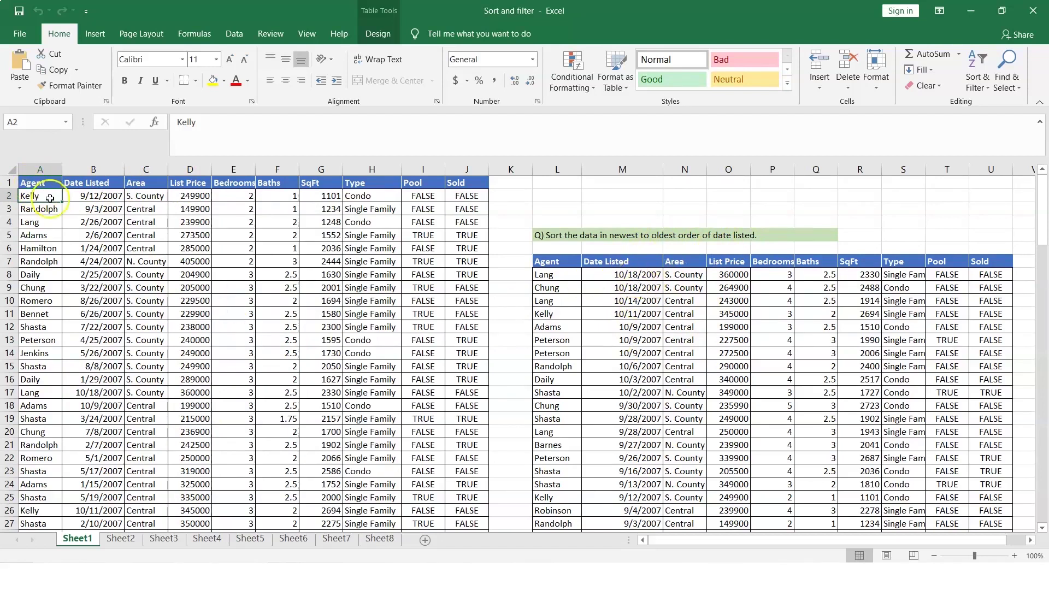
Apply a custom sort to the Sheet1 table by Date Listed, on cell values, in Newest to Oldest order
click(106, 183)
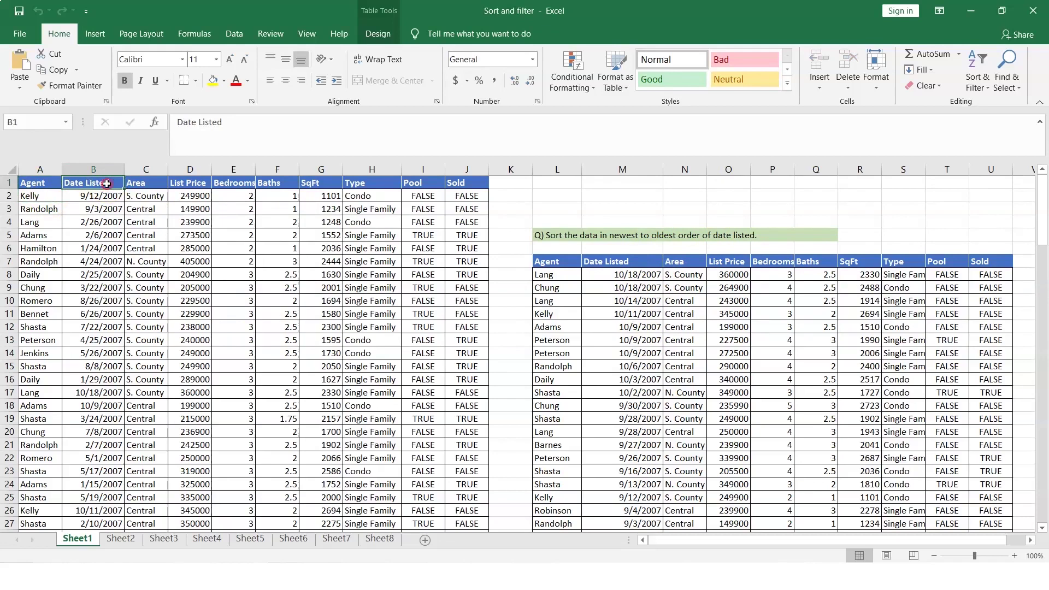
right_click(106, 184)
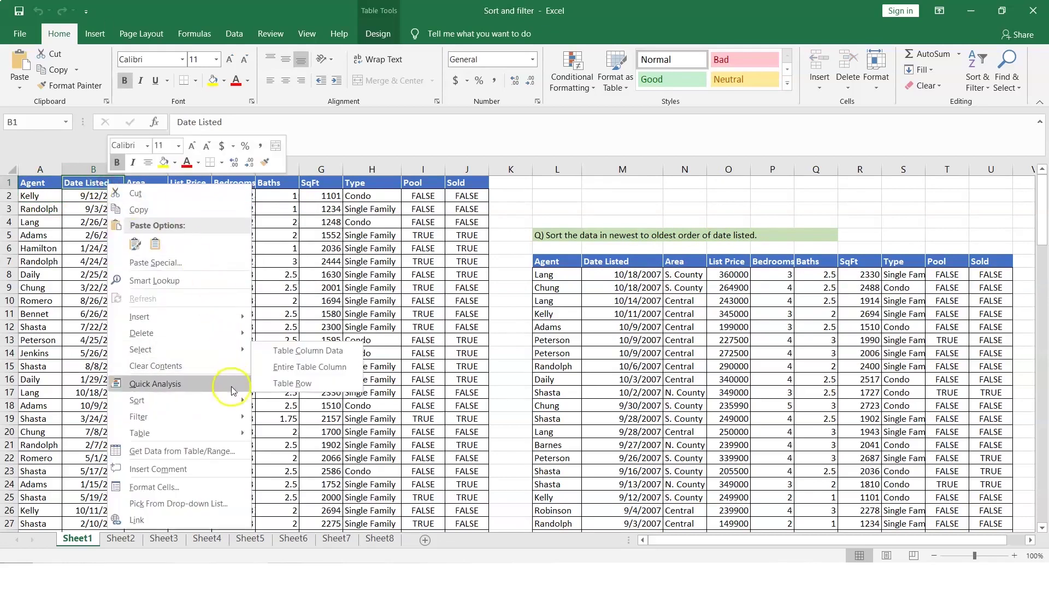
mouse_move(231, 403)
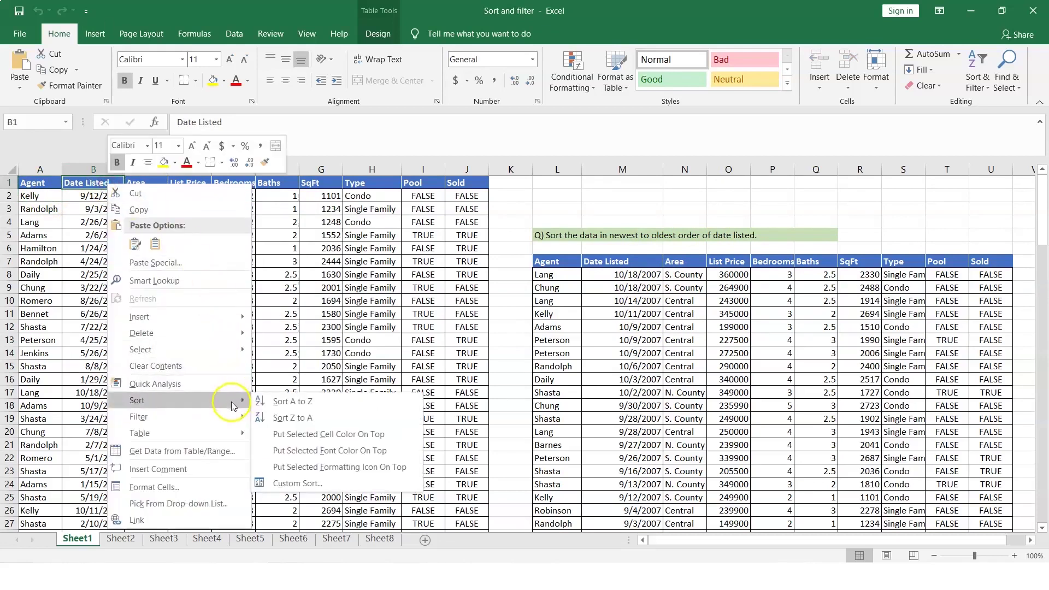
click(298, 483)
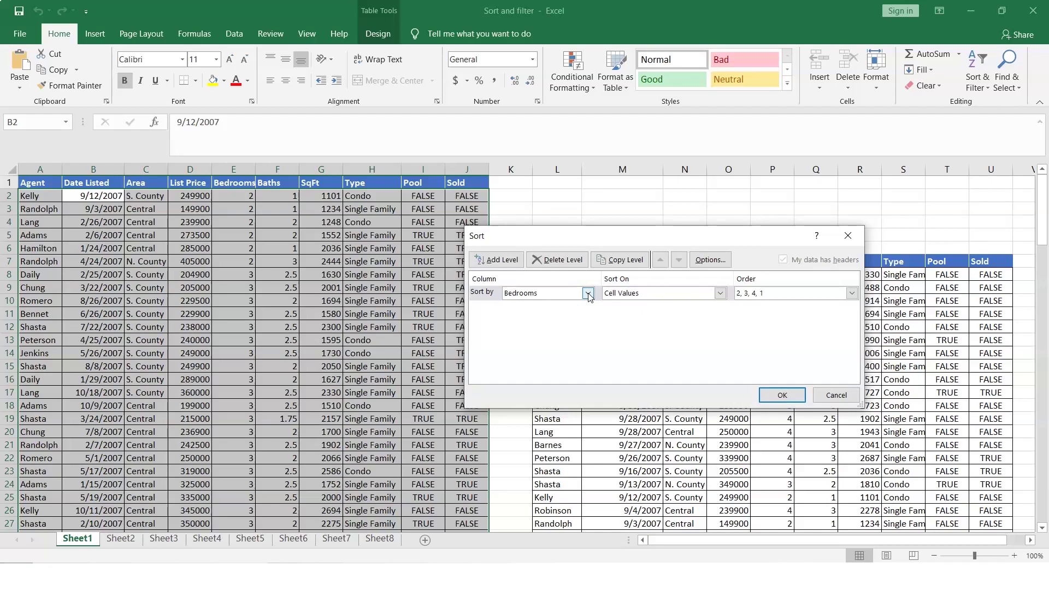
click(589, 293)
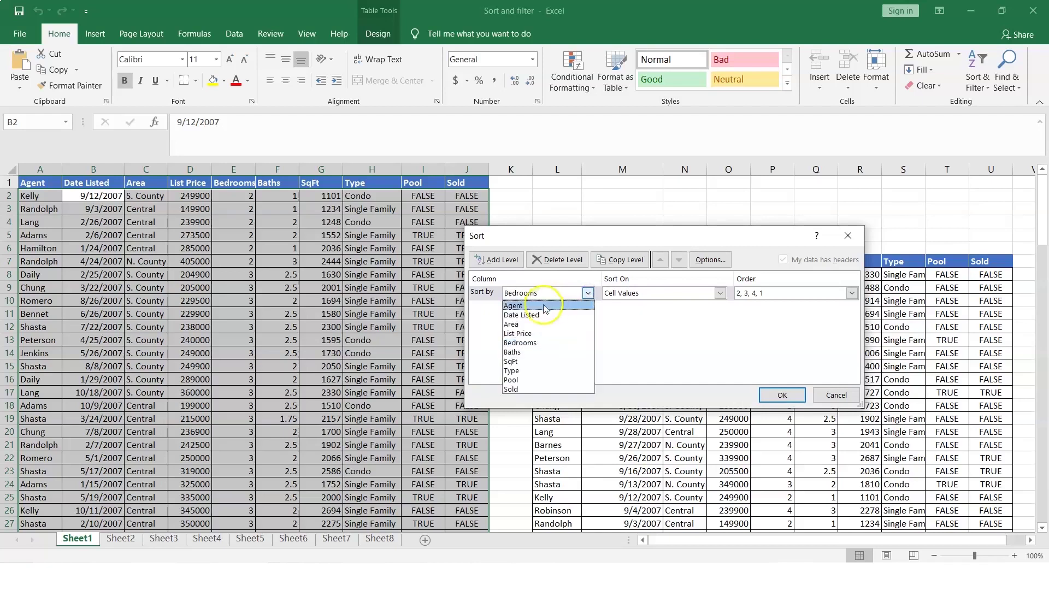
click(530, 317)
click(721, 293)
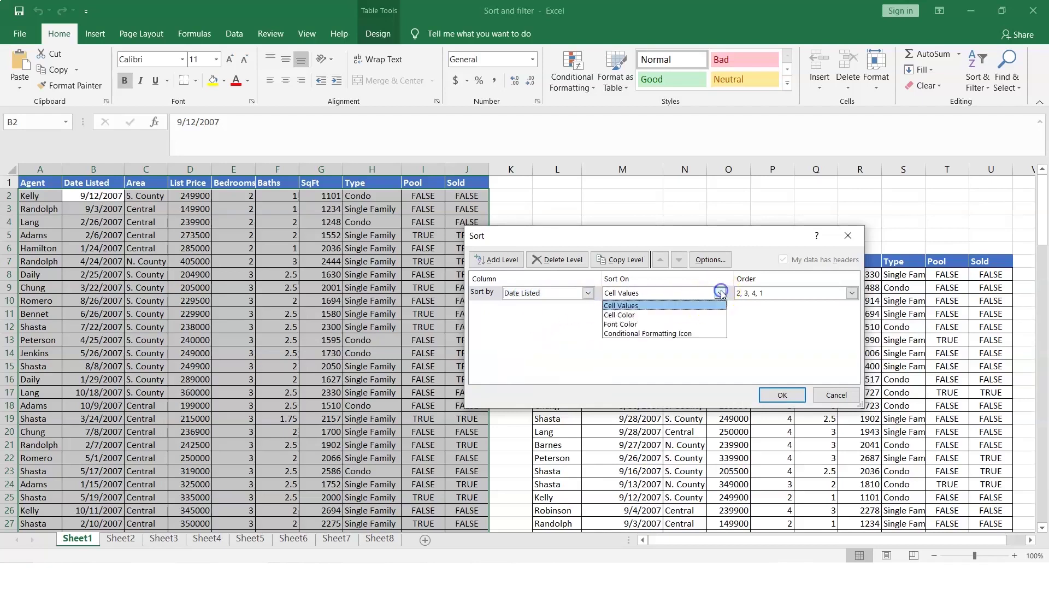
click(639, 307)
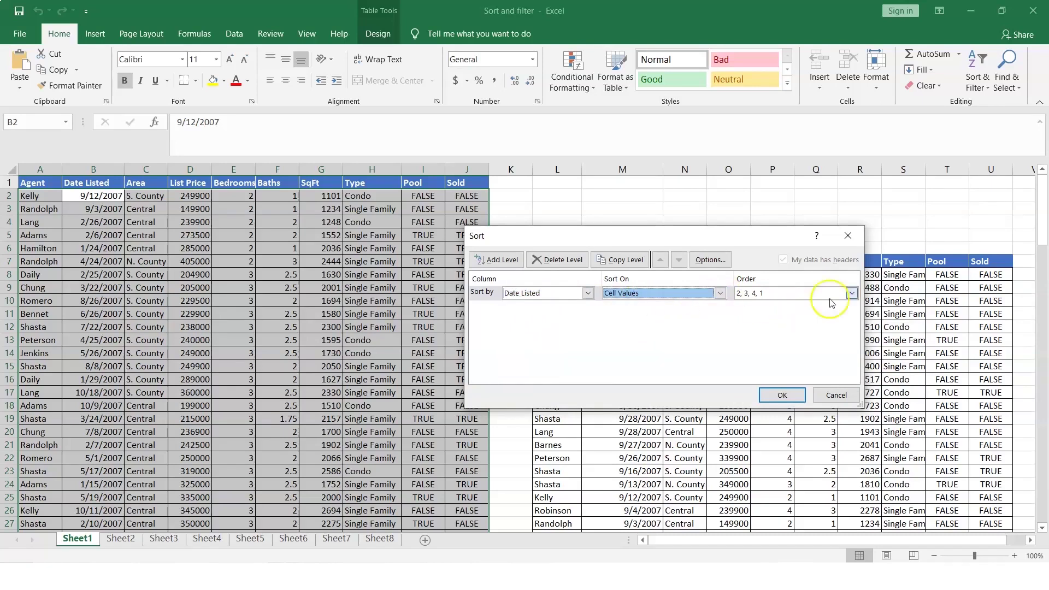
click(851, 293)
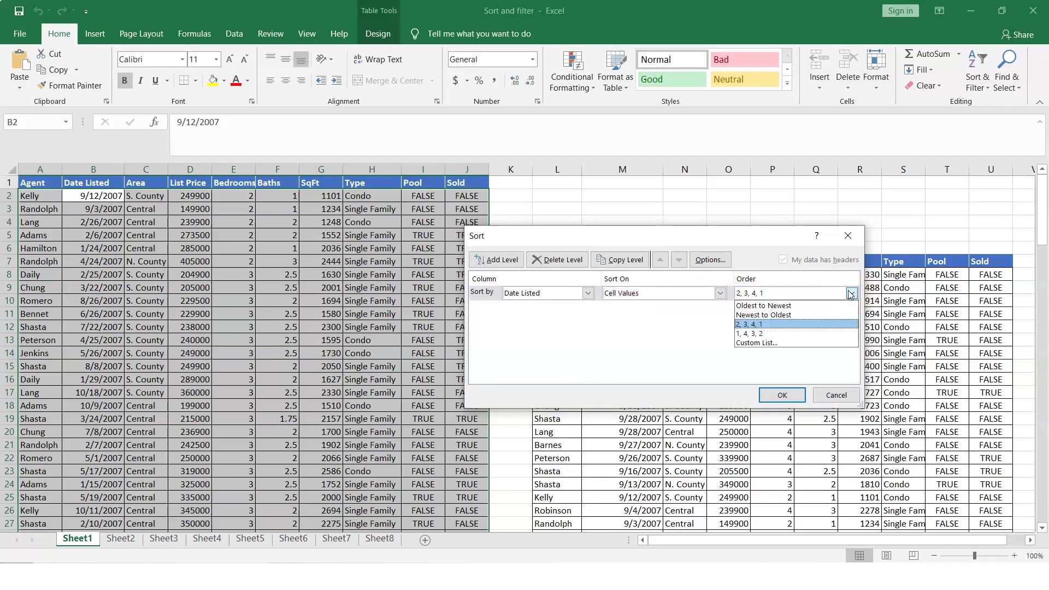
click(771, 315)
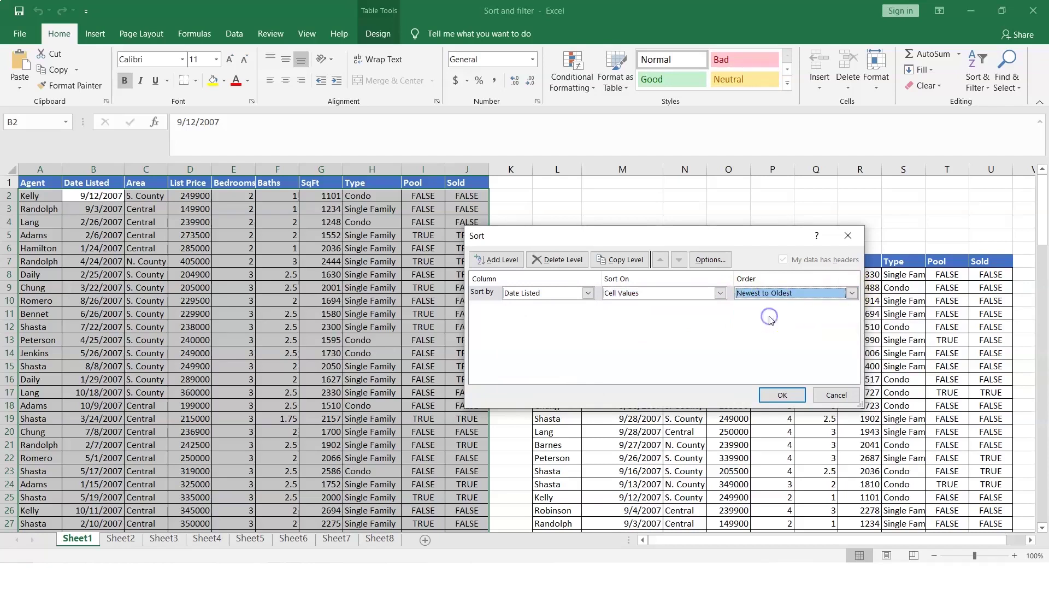
click(798, 399)
Select the whole sorted table and compare its Date Listed order with the reference table beside it
click(104, 188)
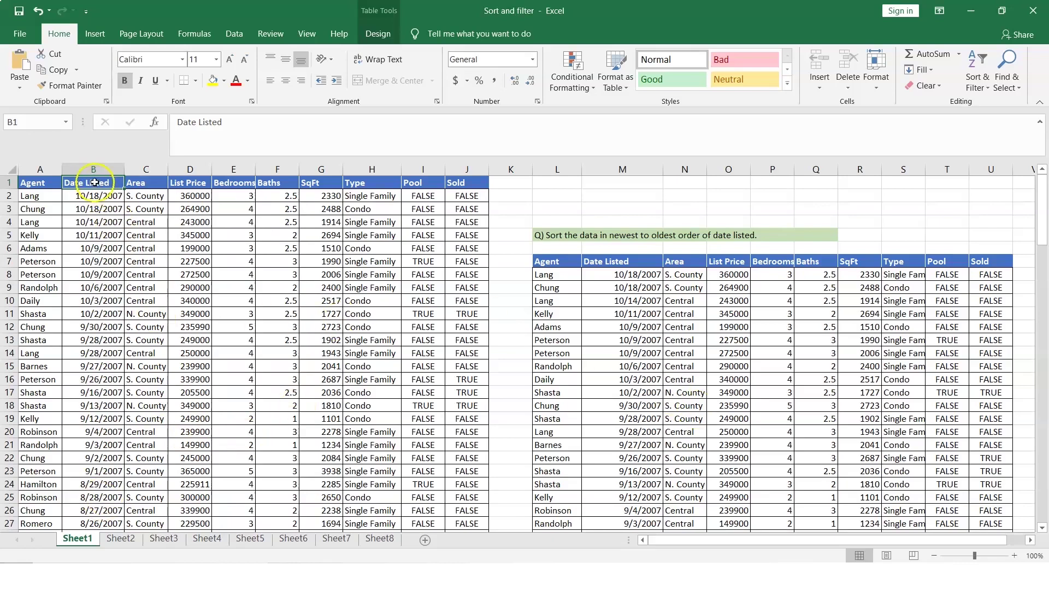
key(ctrl+a)
scroll(320, 327, up, 13)
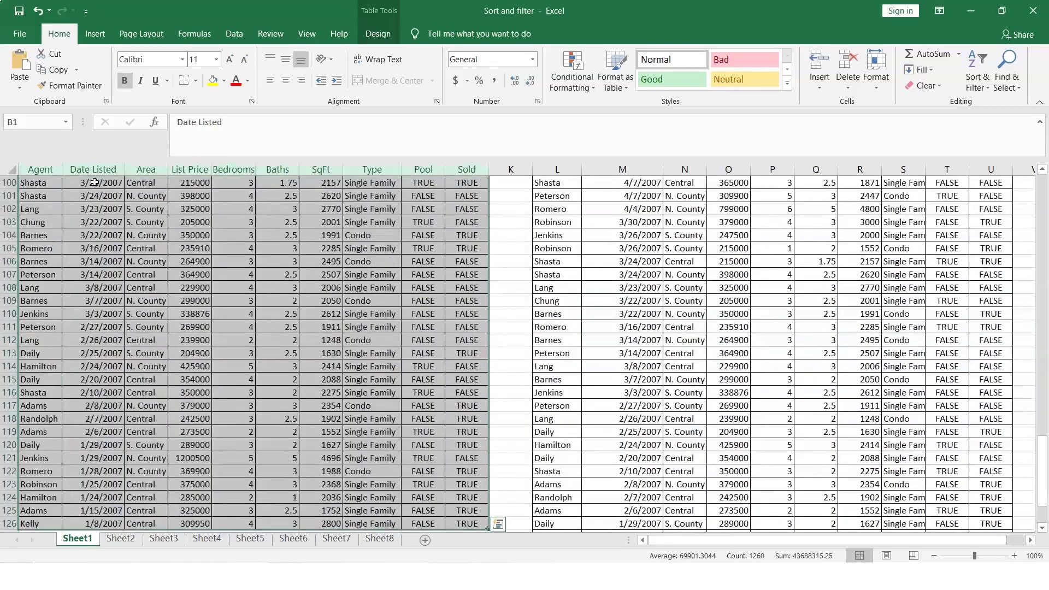
scroll(320, 331, up, 20)
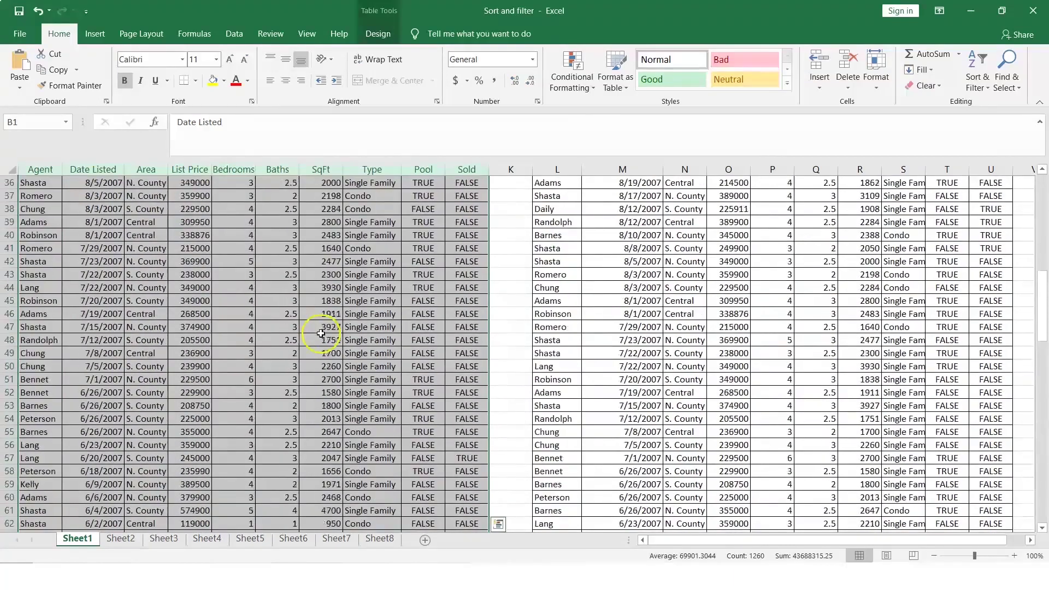
click(650, 326)
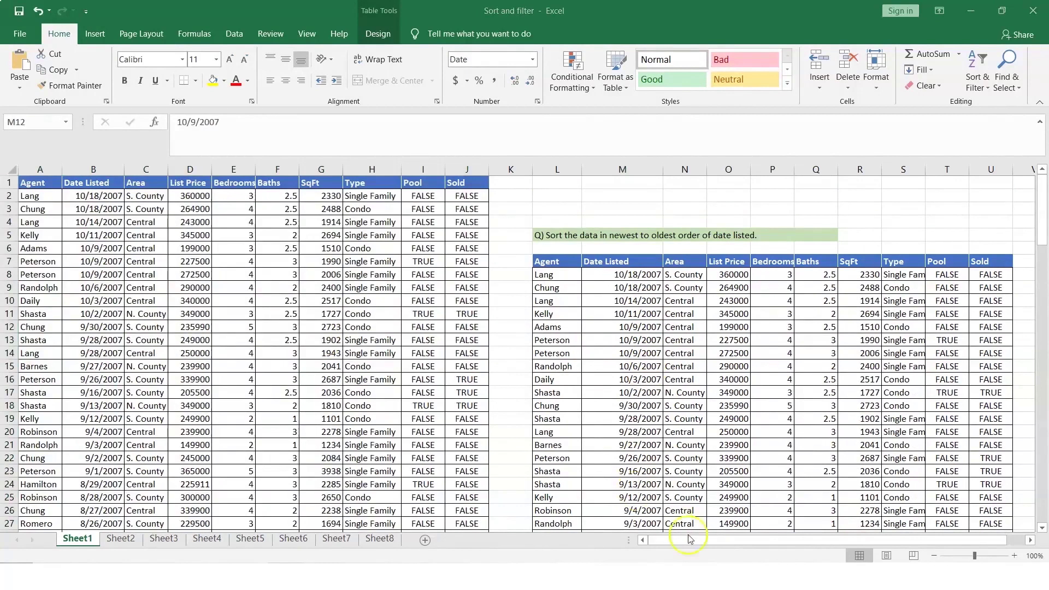
Switch to Notepad, highlight the Sheet2 task on the order of Area and Agent name, and return to Excel
click(758, 571)
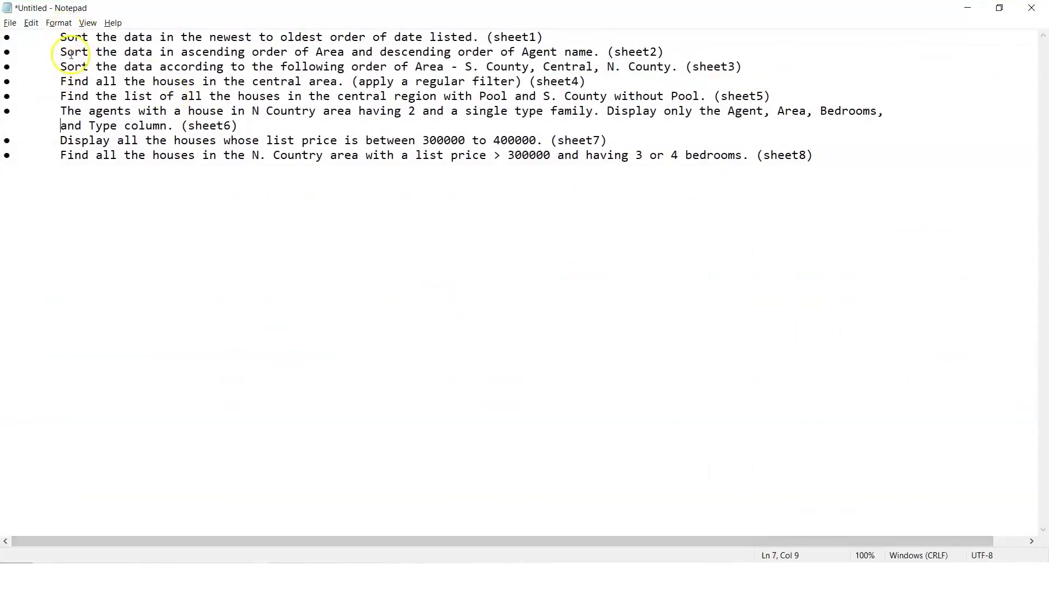
click(182, 52)
drag(182, 52, 610, 52)
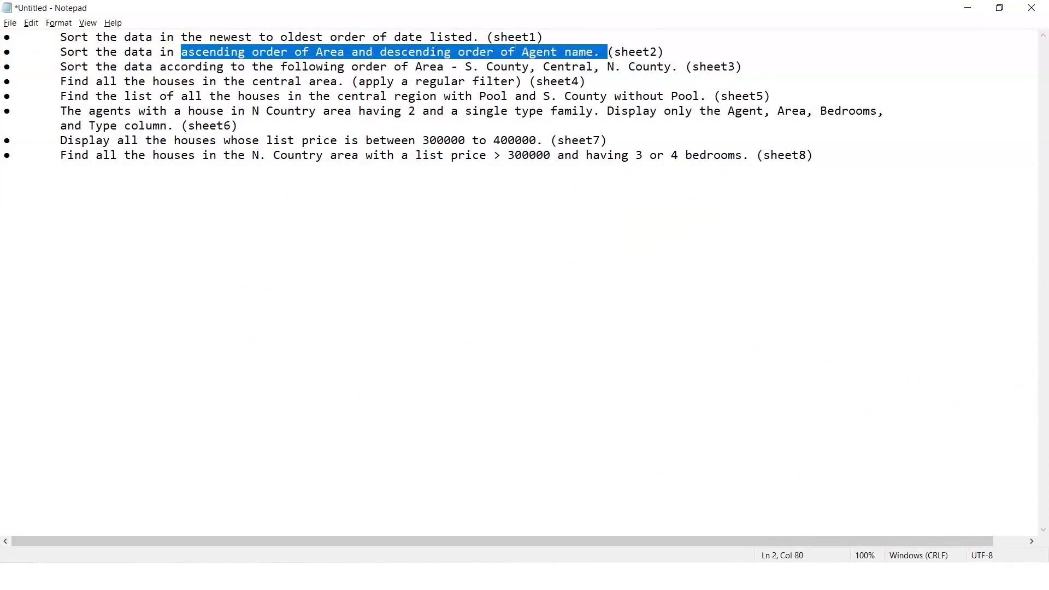
click(968, 7)
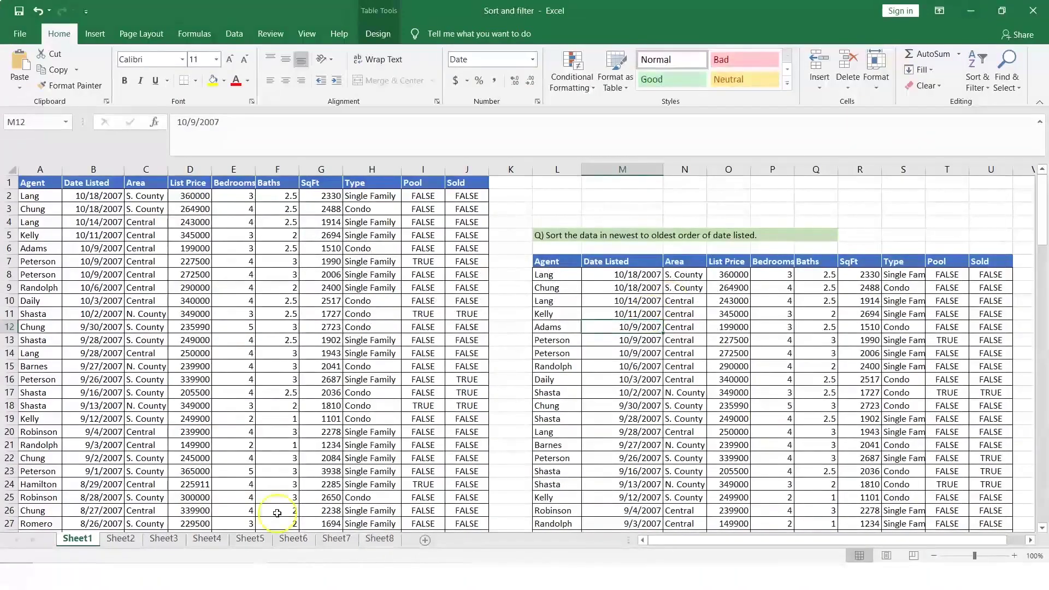
Sort the Sheet2 table by the Agent column from Z to A
click(120, 538)
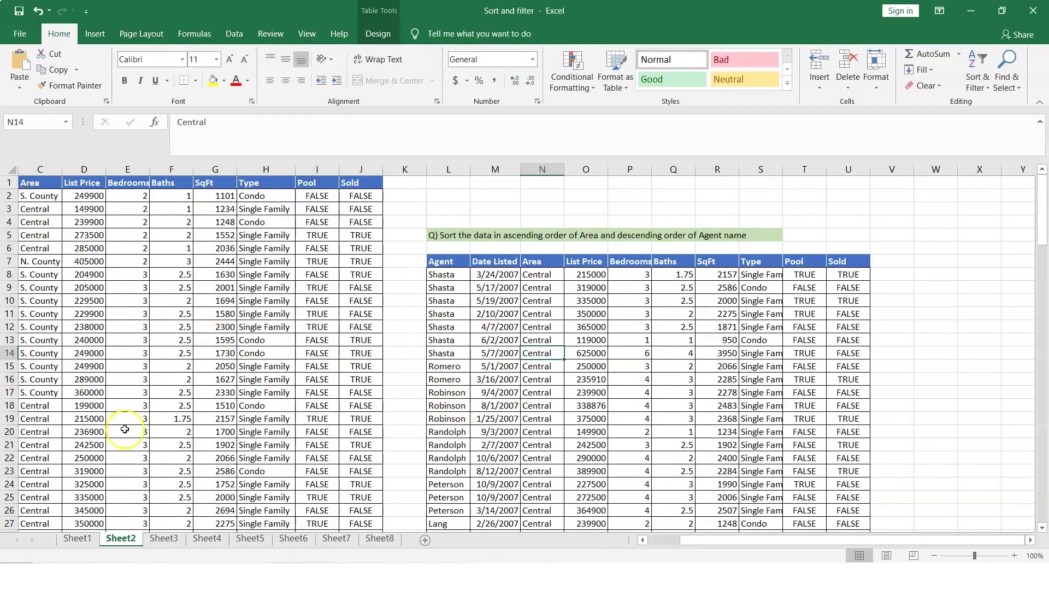
click(657, 540)
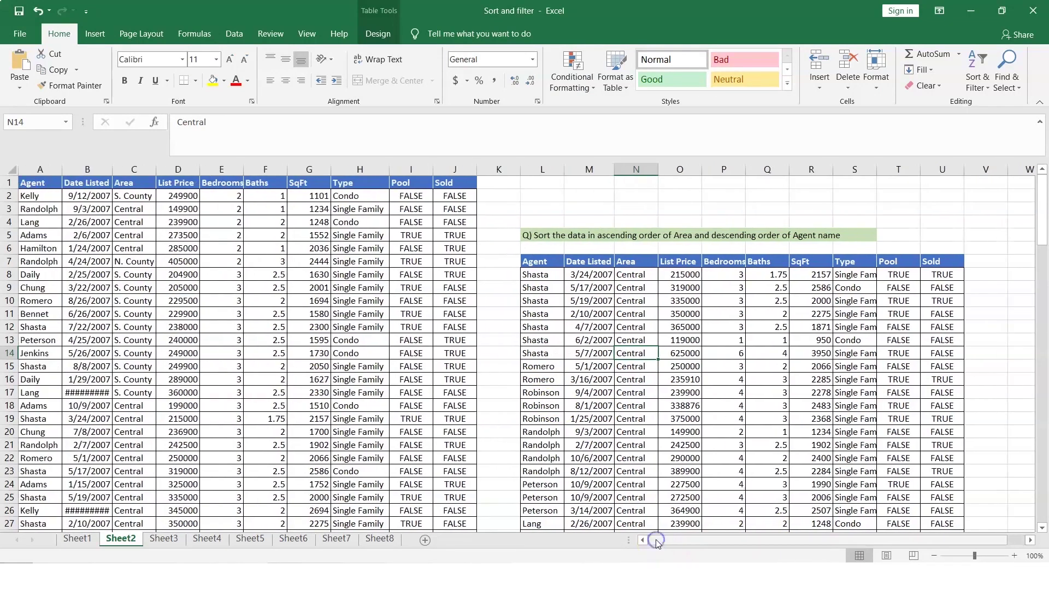
click(36, 183)
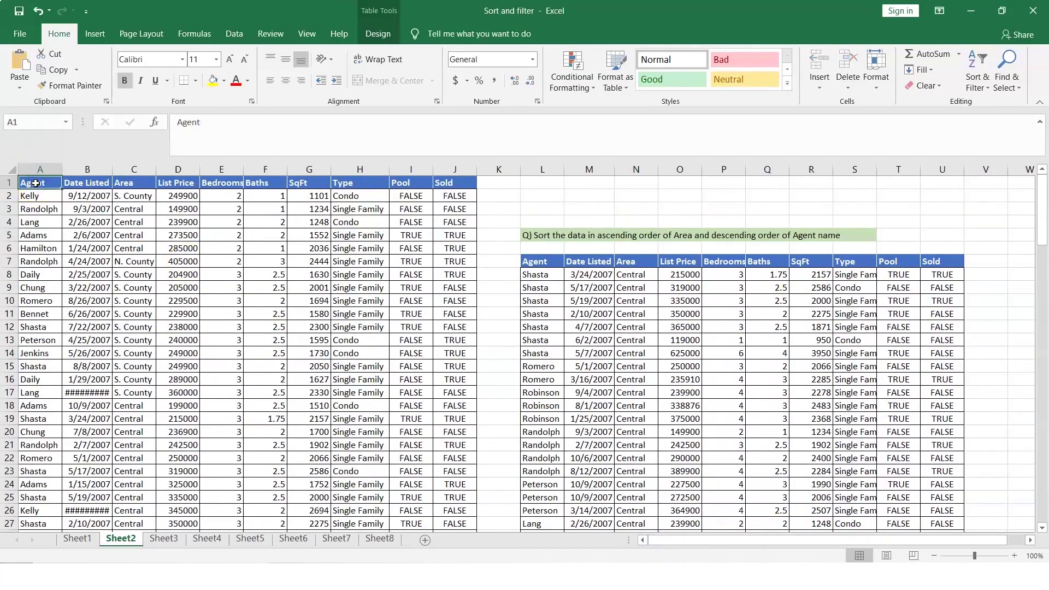
right_click(36, 183)
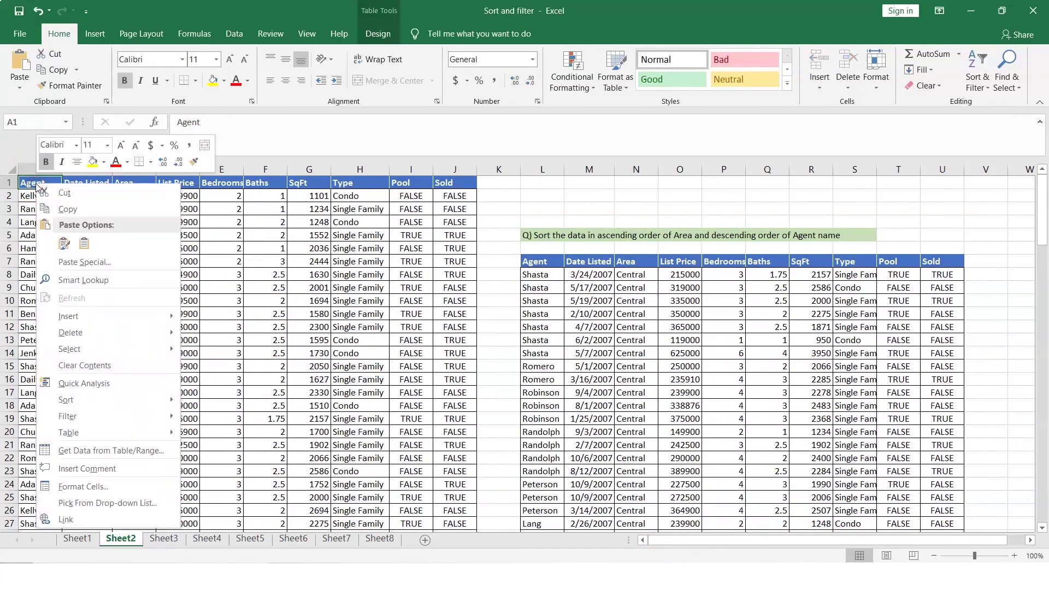
mouse_move(162, 400)
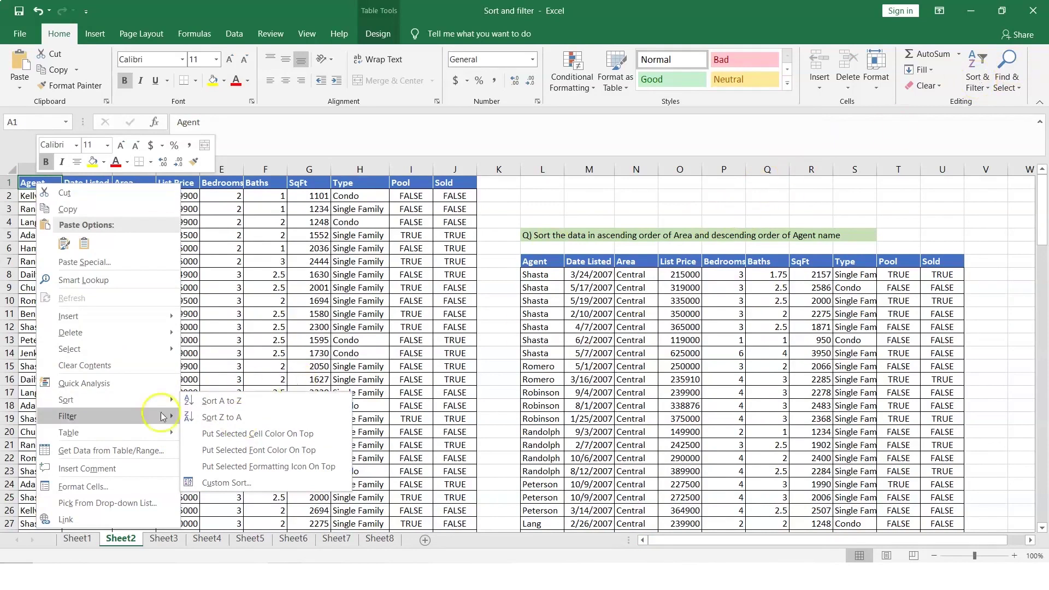
click(244, 418)
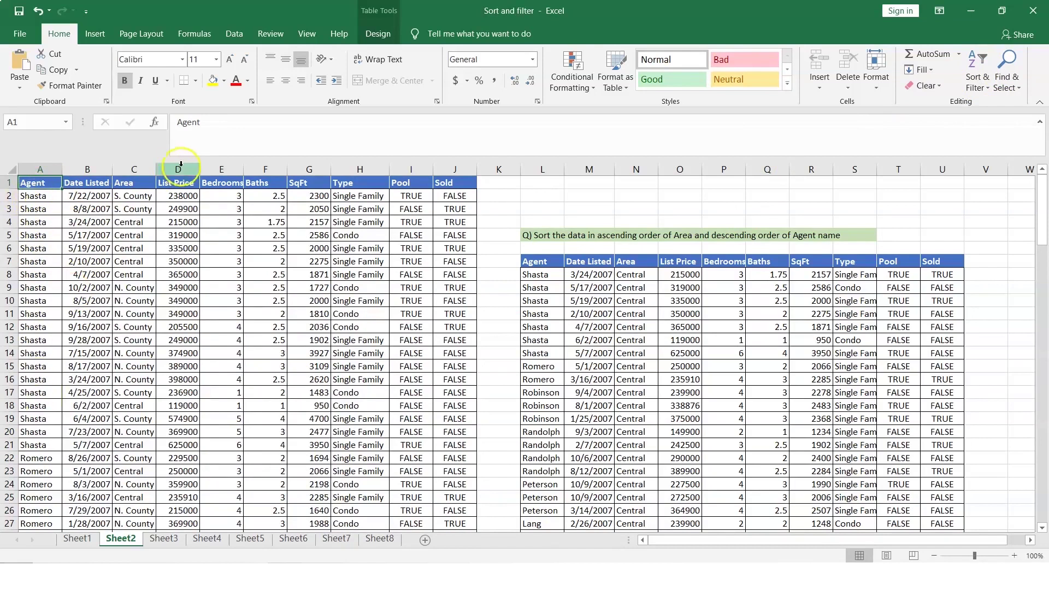
Sort the Sheet2 table by the Area column from A to Z
click(135, 186)
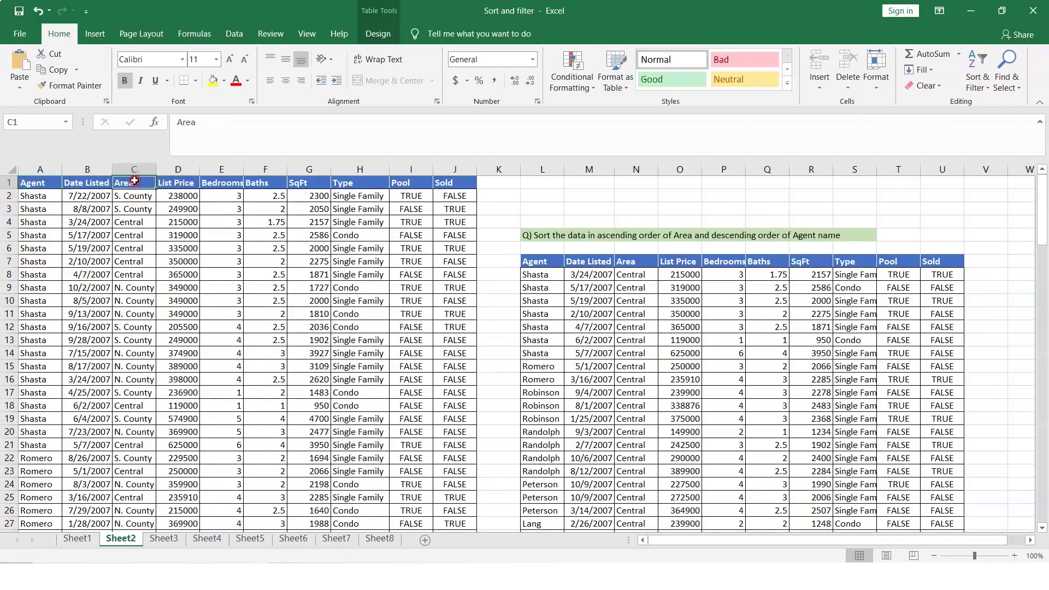
right_click(135, 186)
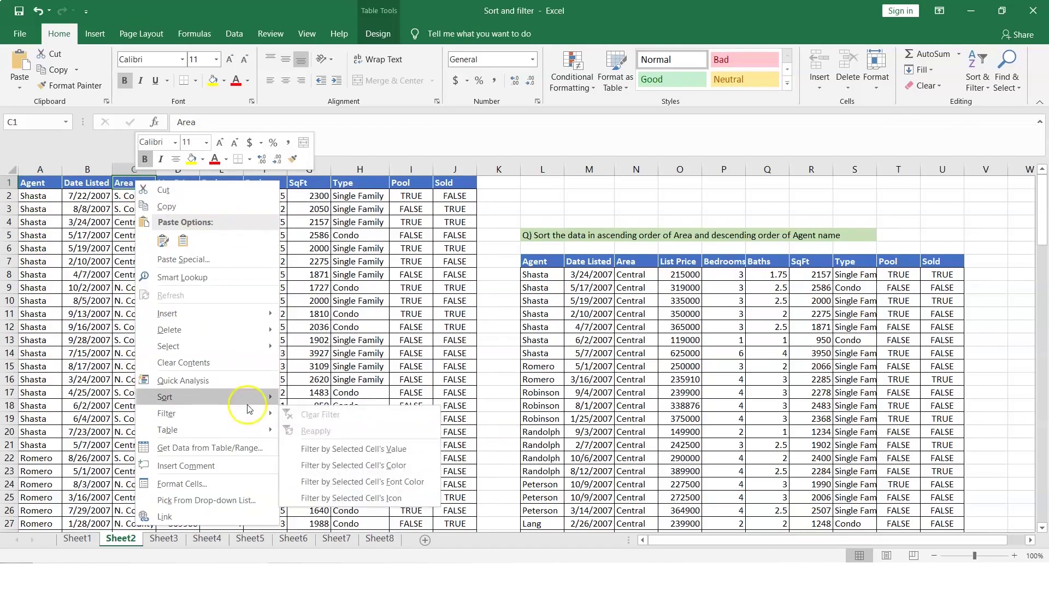
mouse_move(250, 398)
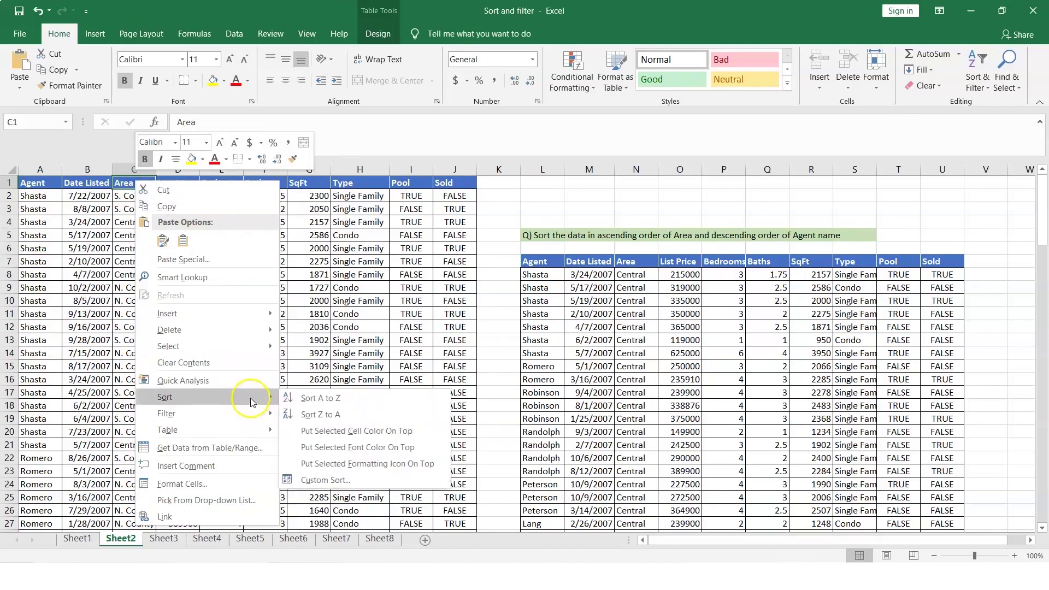
click(320, 397)
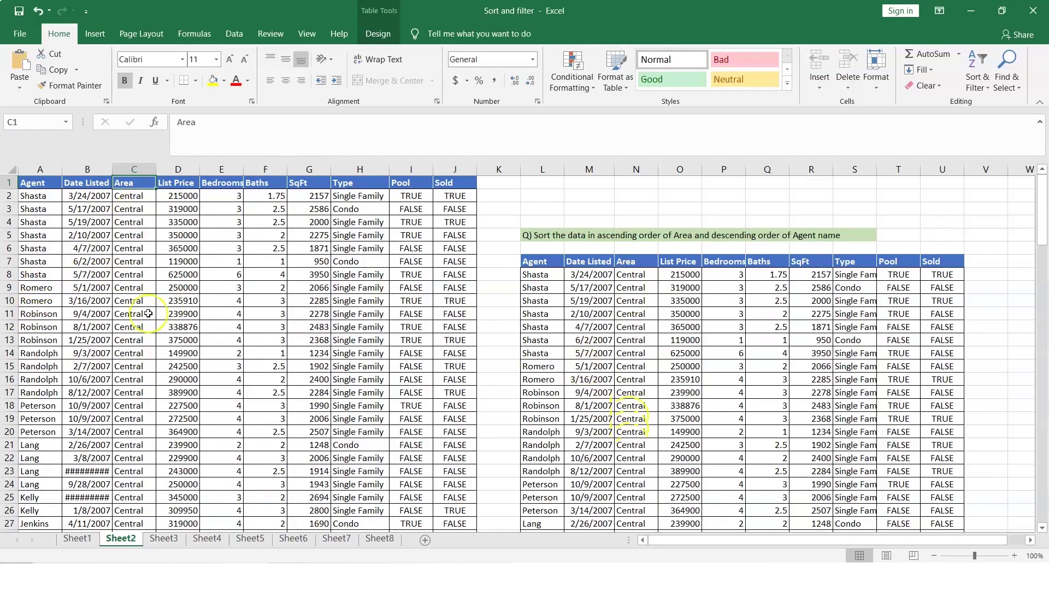
Undo both the Area and the Agent sorts of the Sheet2 table
click(35, 183)
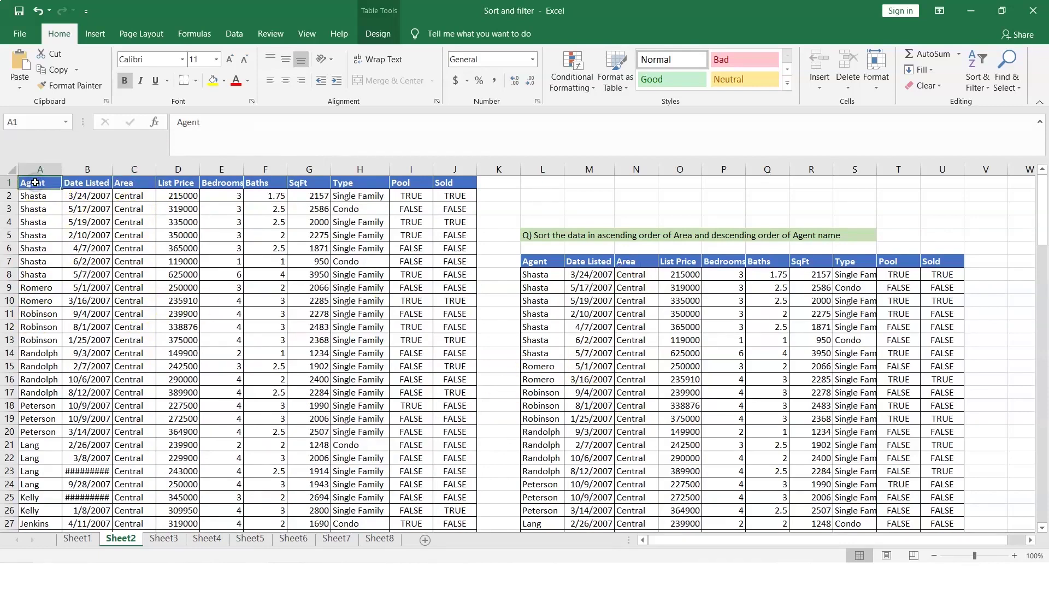
key(ctrl+z)
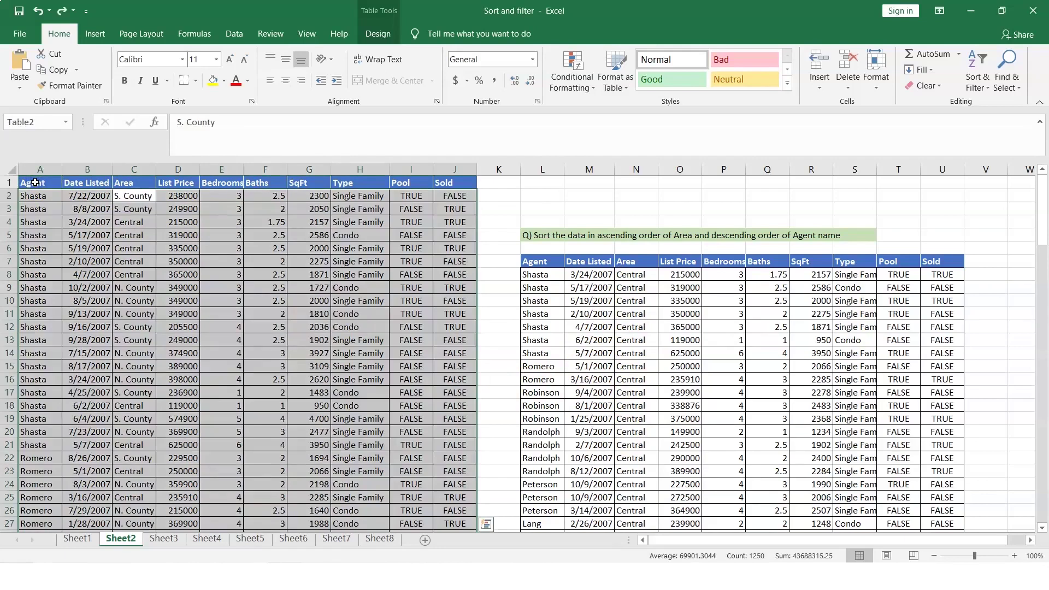
key(ctrl+y)
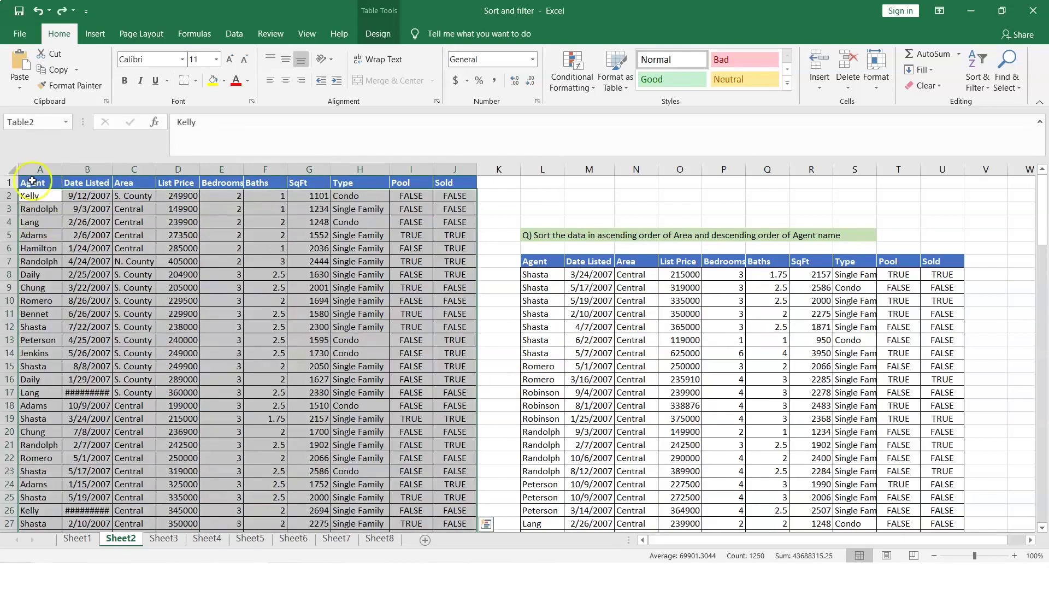
click(35, 183)
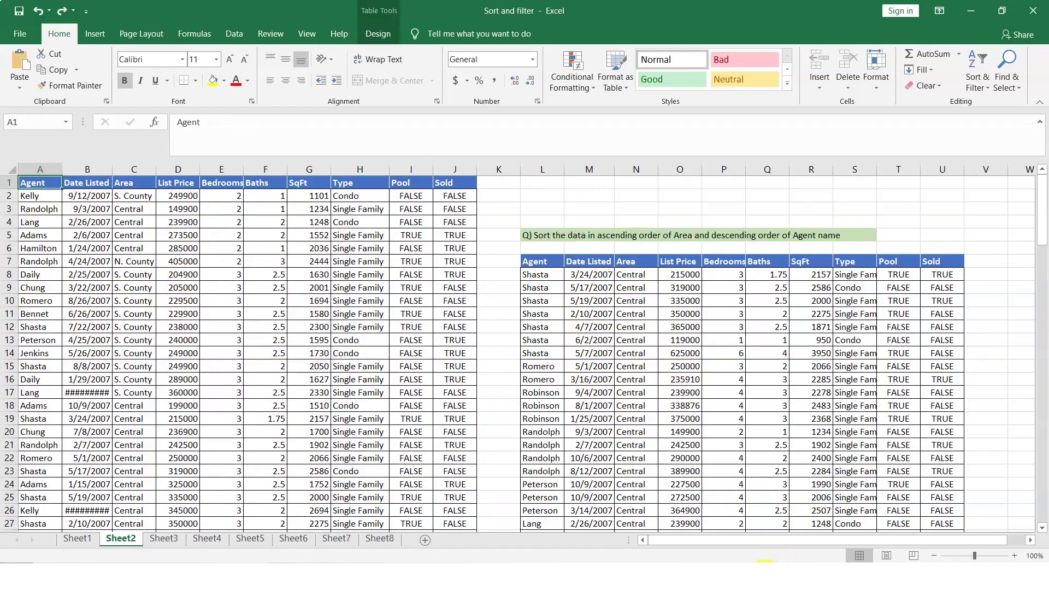
Highlight the Sheet3 task on the order of Area in Notepad and open Sheet3 of the Excel workbook
key(alt+Tab)
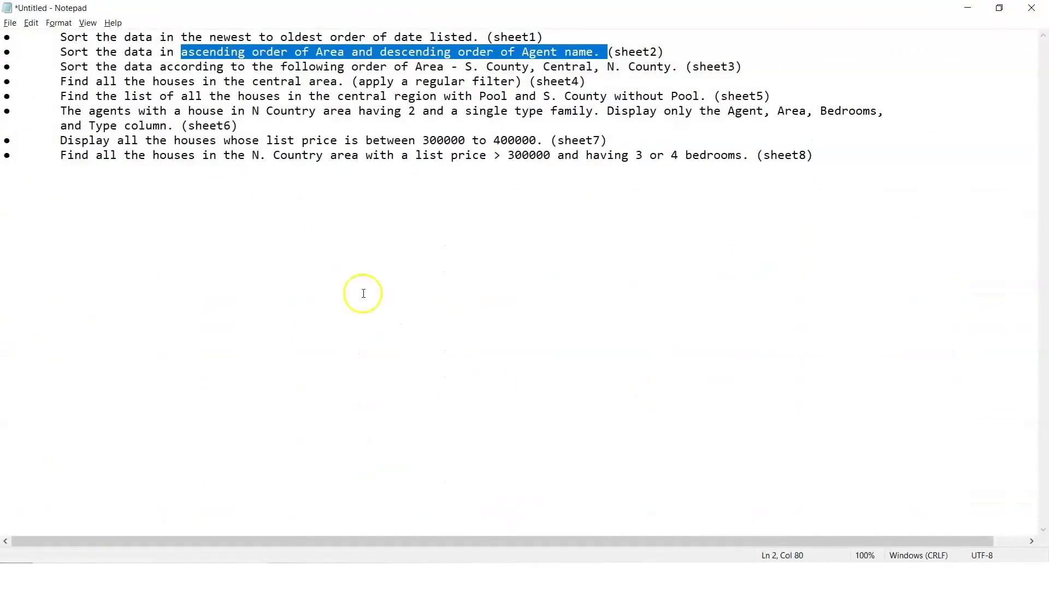
drag(125, 67, 597, 65)
drag(612, 66, 680, 68)
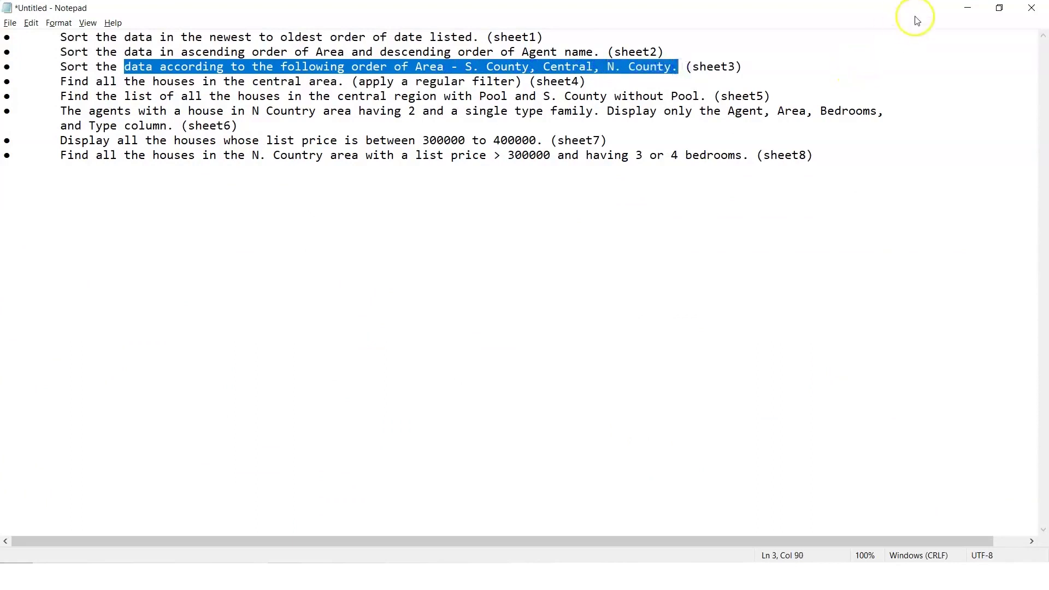
click(971, 9)
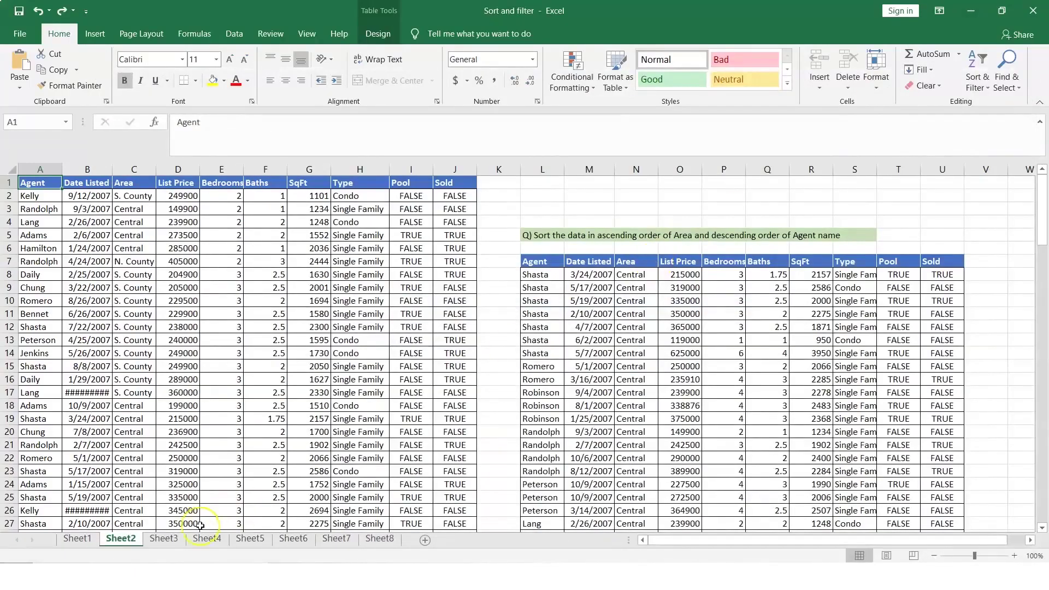
click(164, 538)
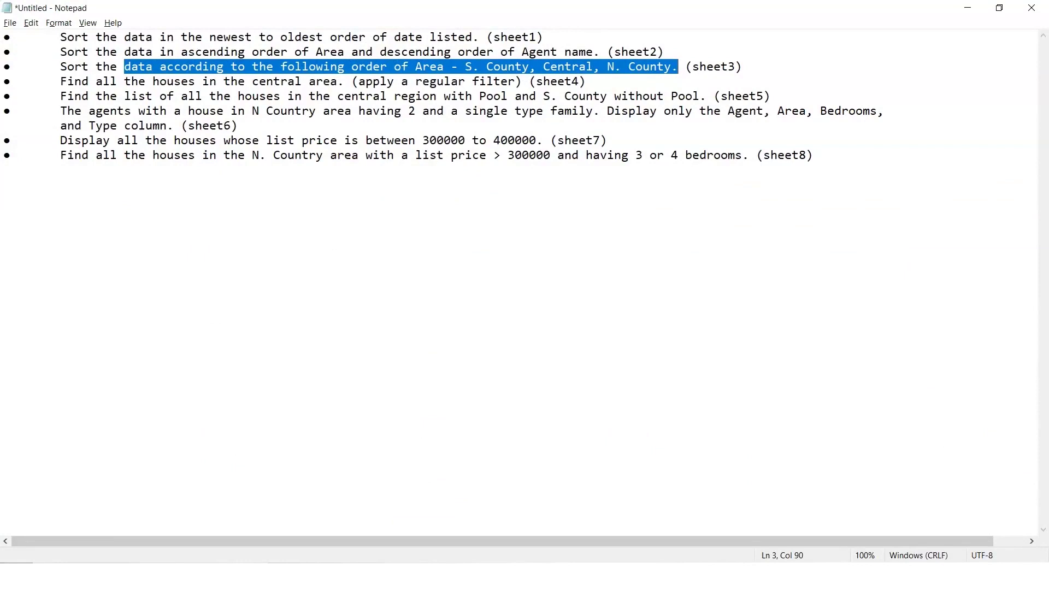
key(alt+Tab)
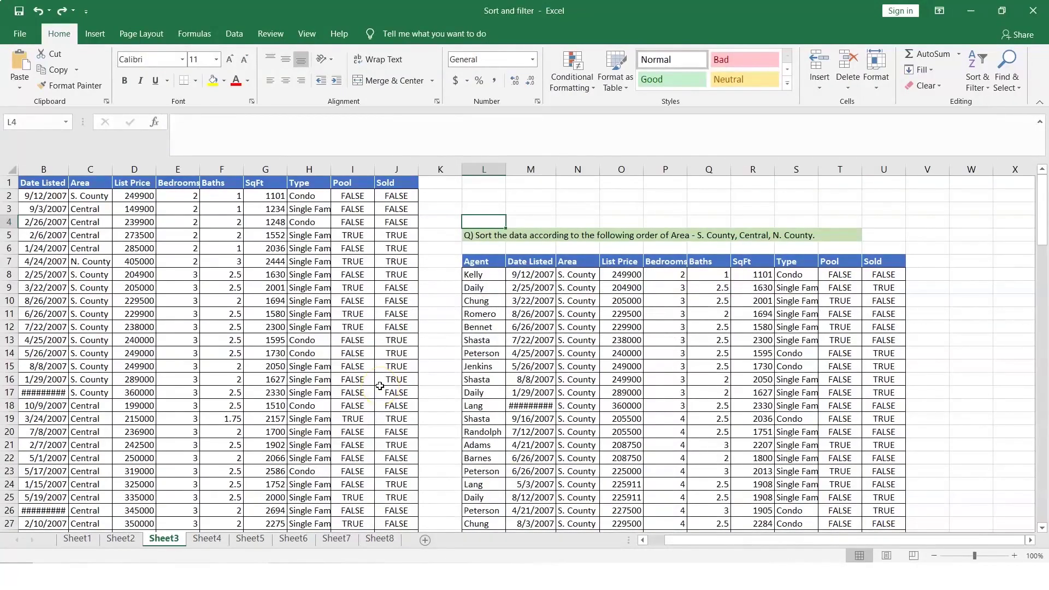
Start a custom sort of the Sheet3 table and set its sort column to Area
click(93, 182)
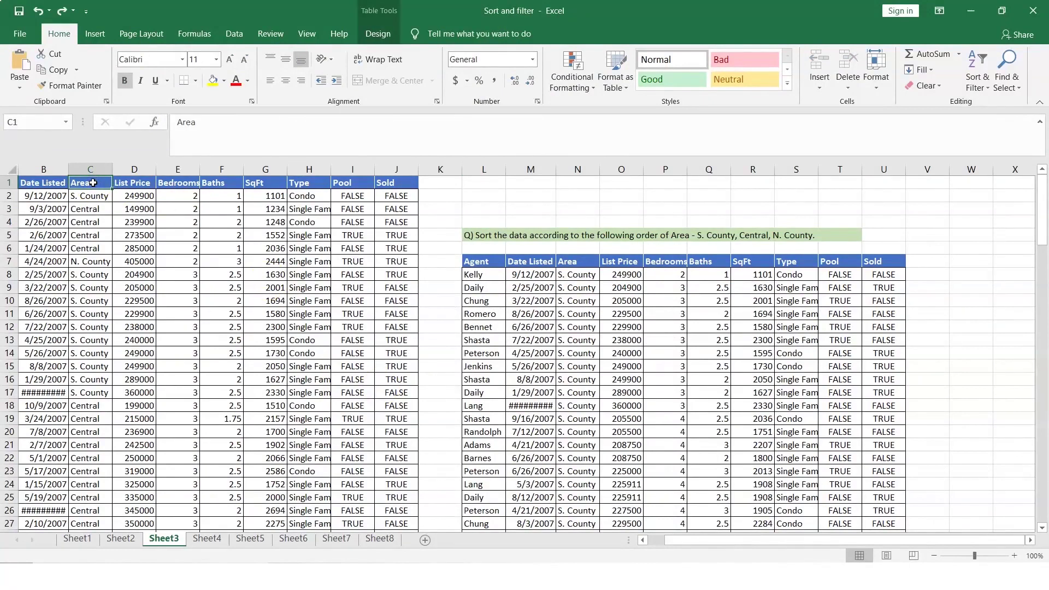
right_click(93, 182)
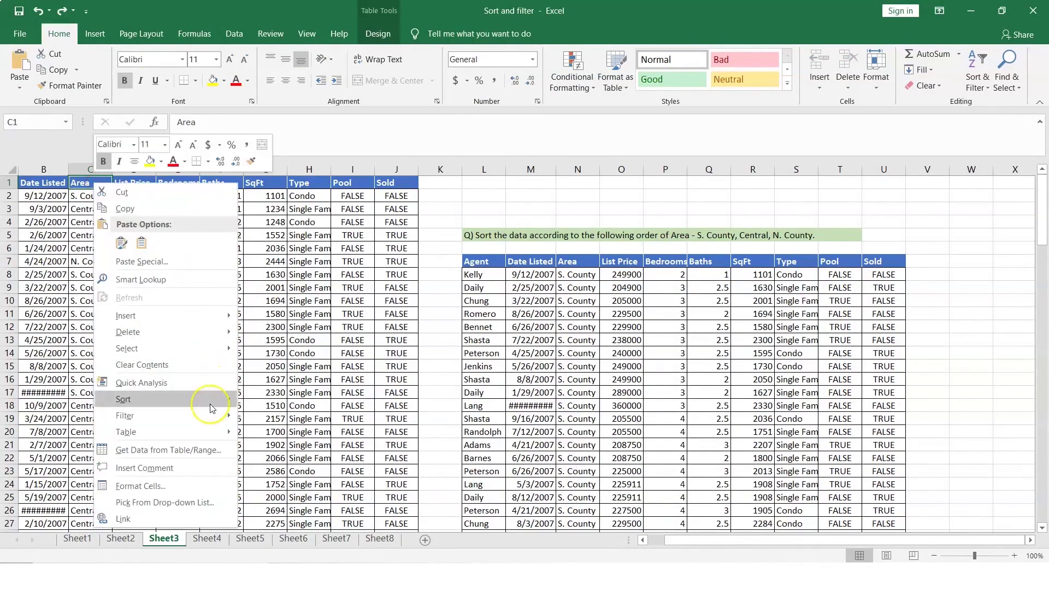
mouse_move(212, 409)
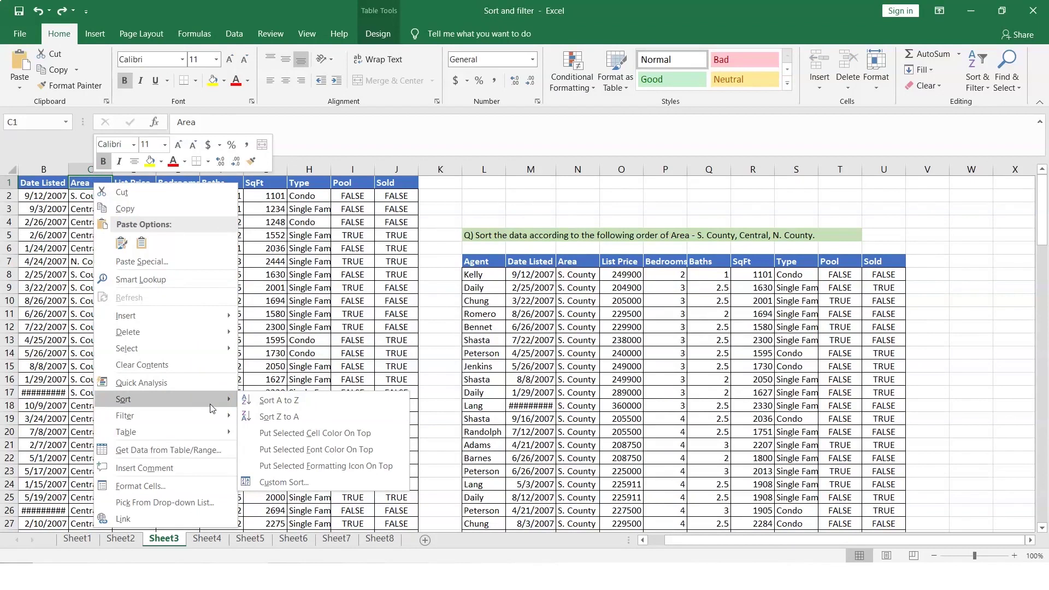
click(285, 484)
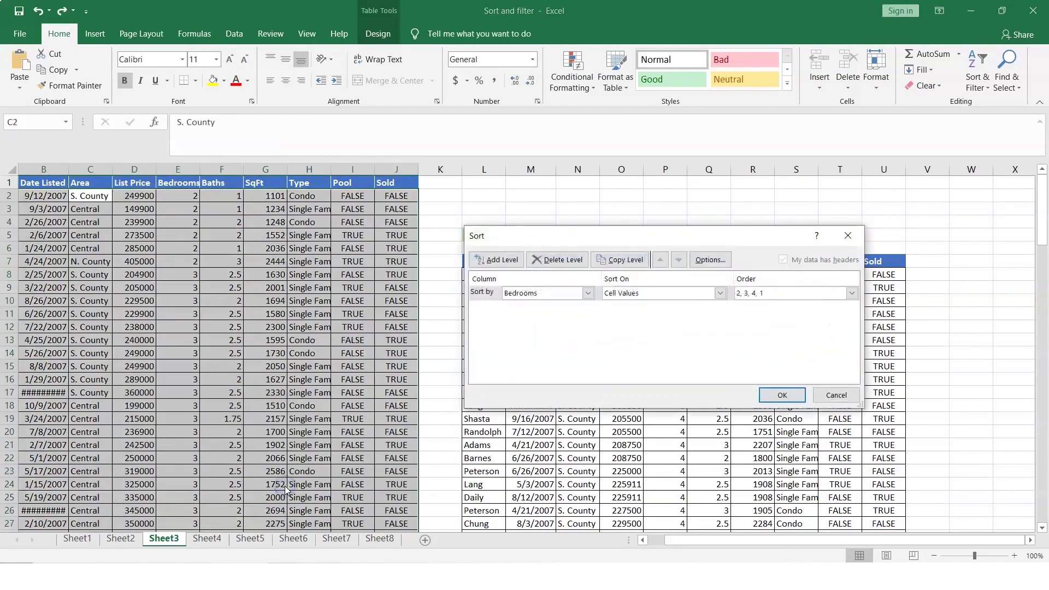
click(588, 294)
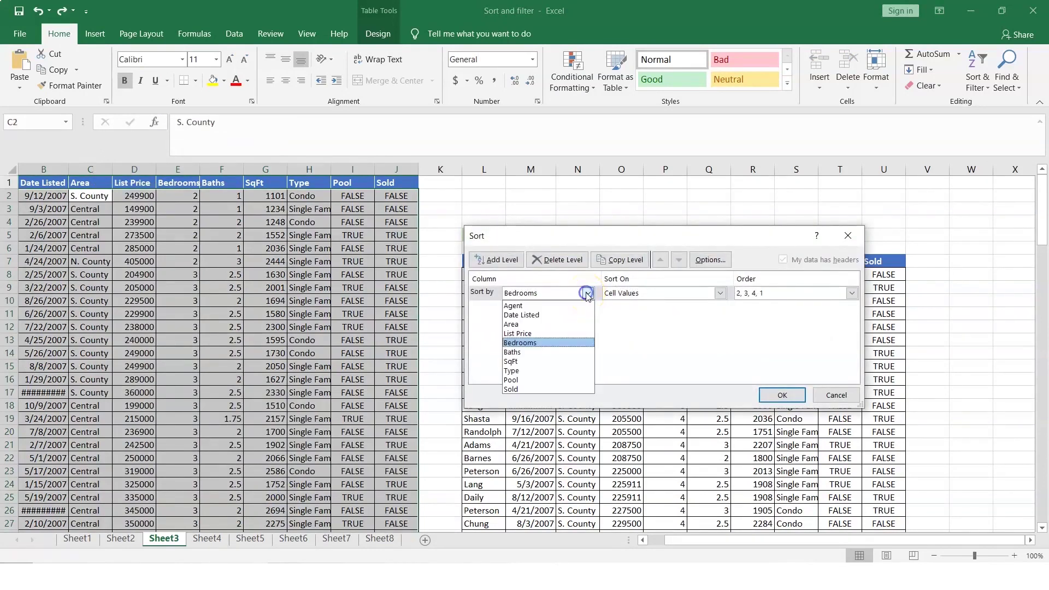
click(527, 326)
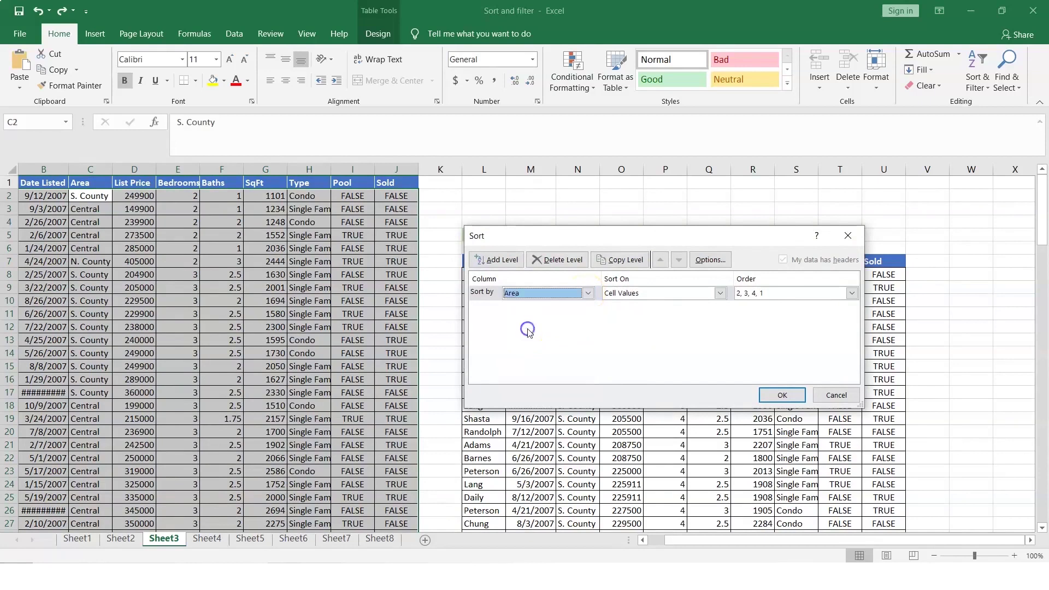
Try Conditional Formatting Icon as the basis of the Area sort level and set it back to Cell Values
click(721, 294)
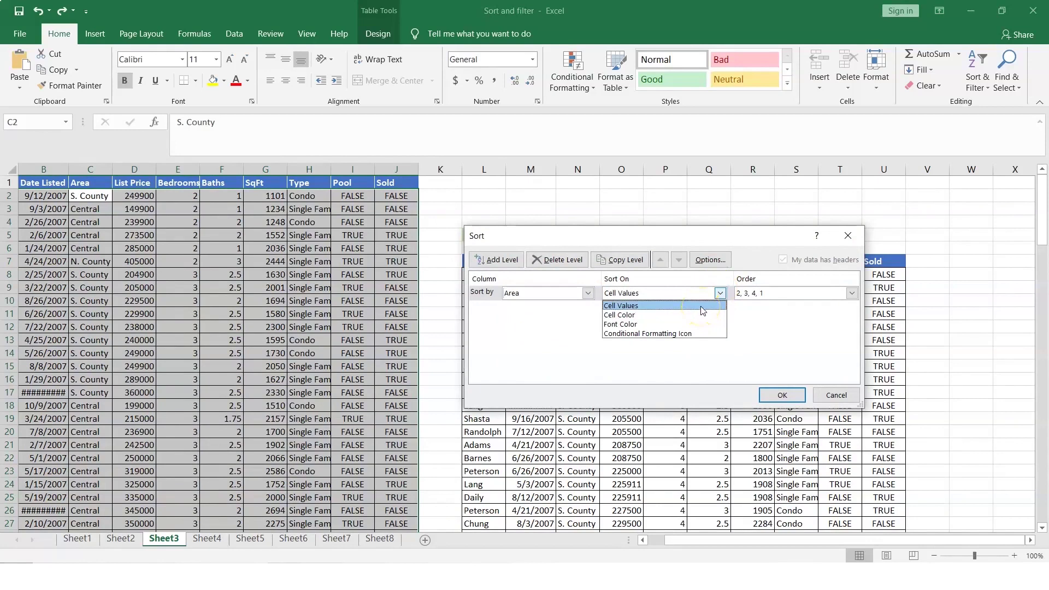
click(674, 333)
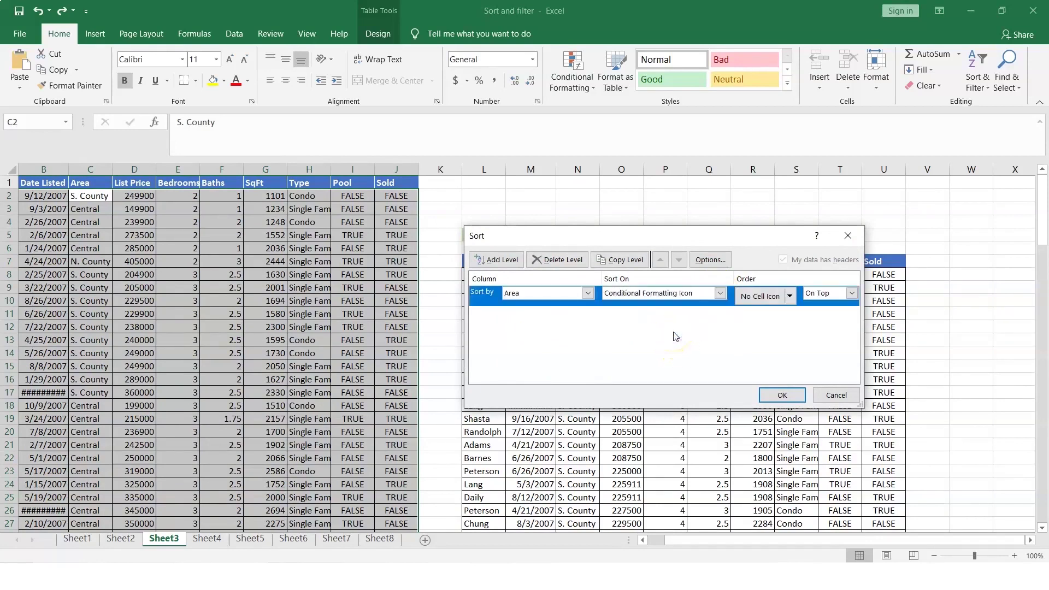
click(789, 296)
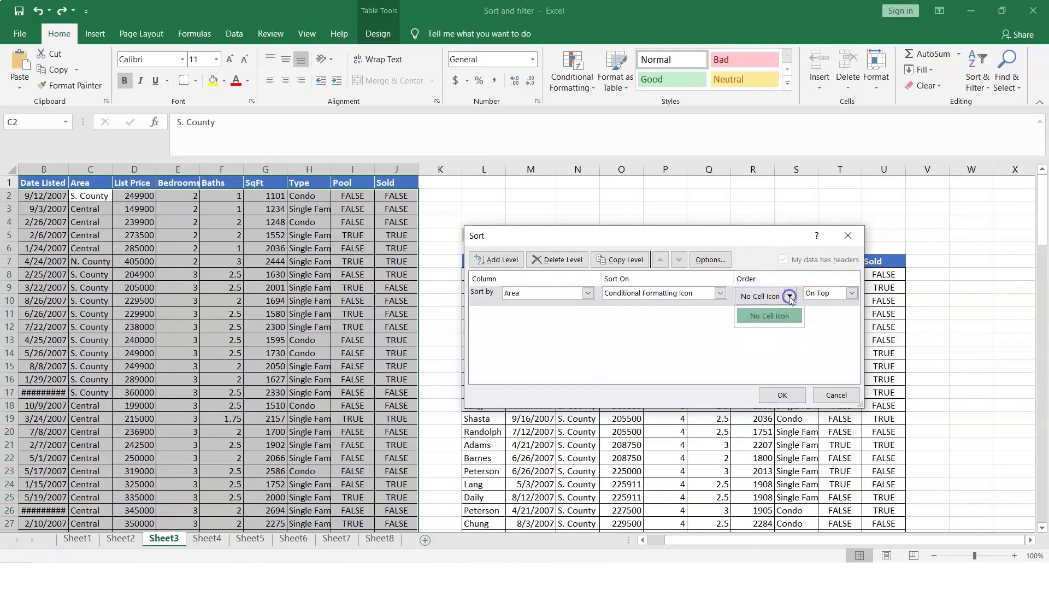
click(790, 298)
click(719, 299)
click(720, 298)
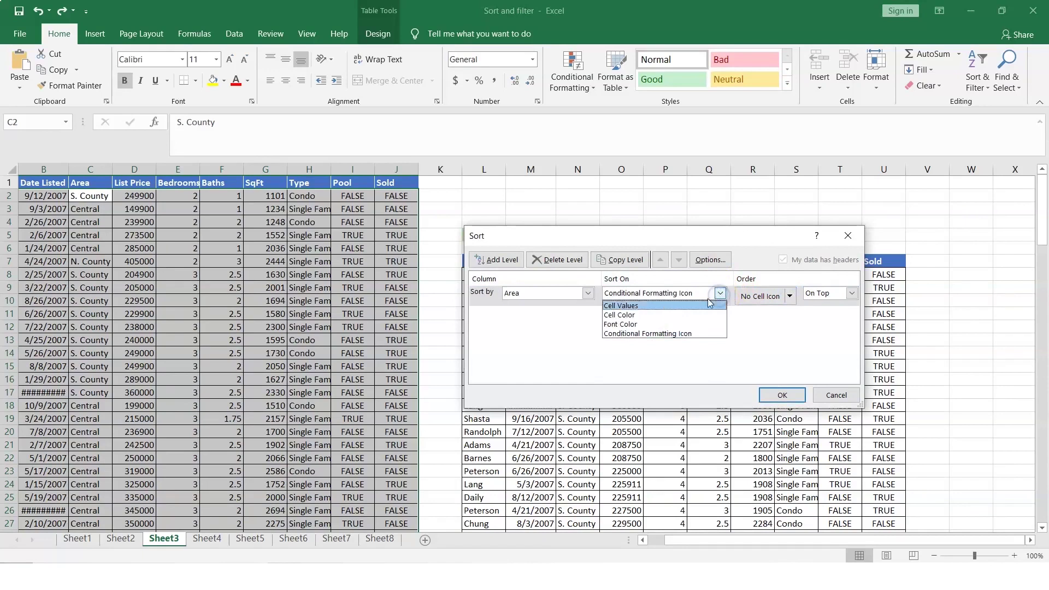
click(652, 308)
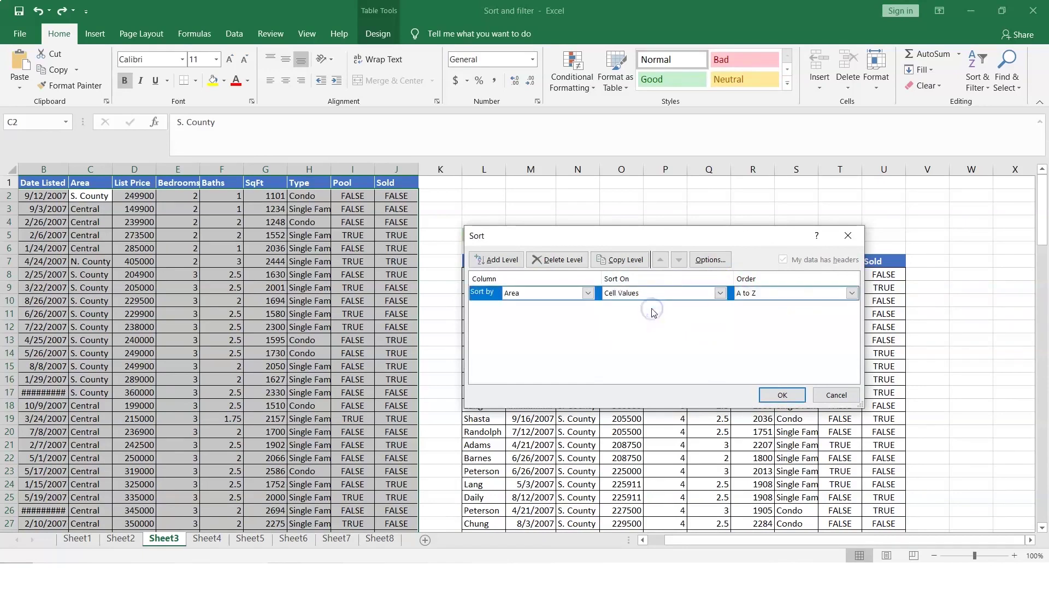
Add the custom list S. County, Central, N. County as the Area sort order and apply the sort to the Sheet3 table
click(854, 293)
click(854, 294)
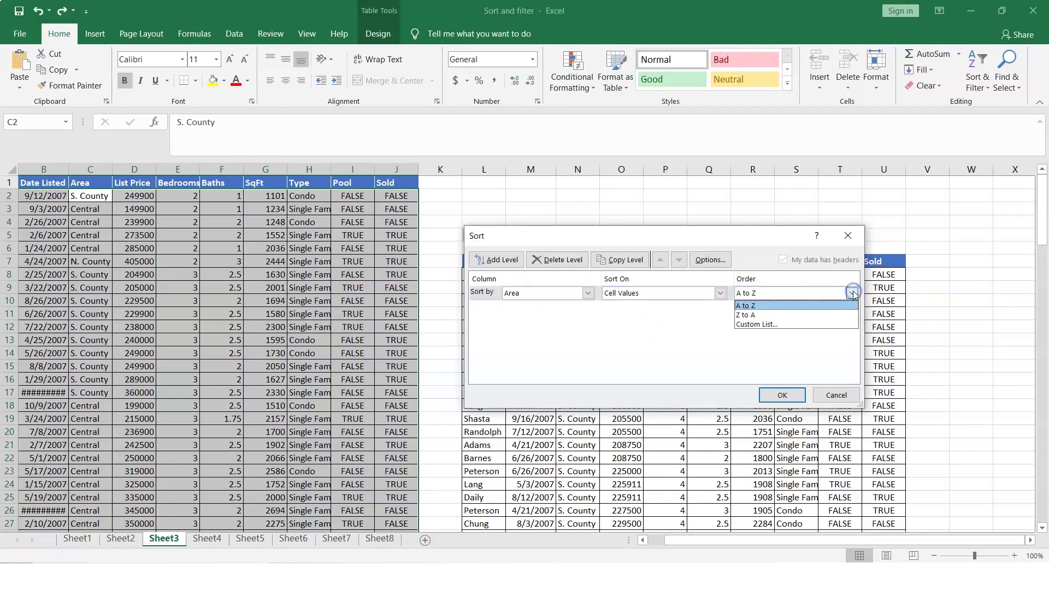
click(781, 325)
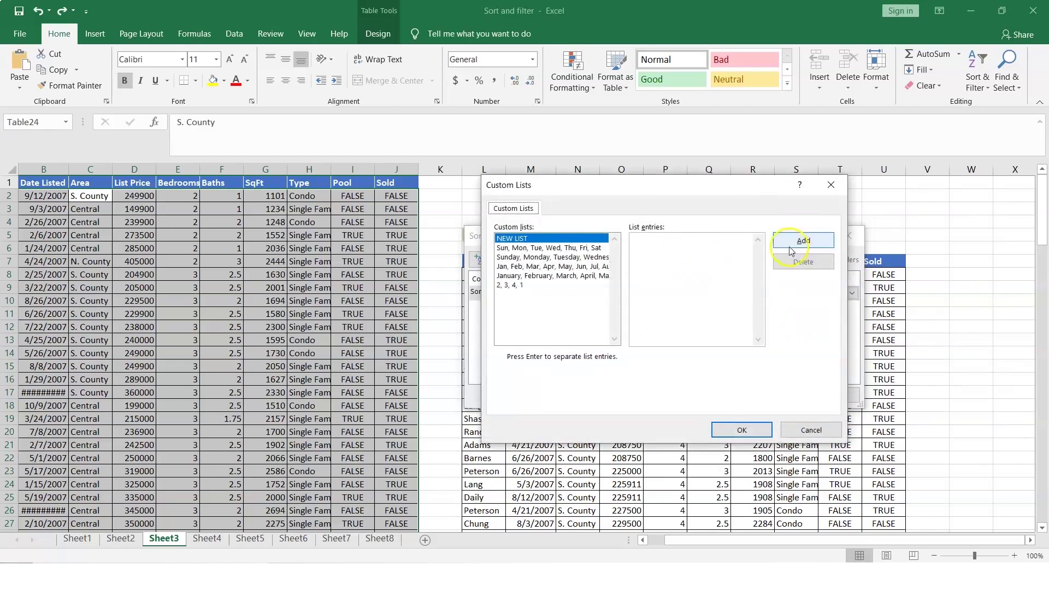
click(660, 247)
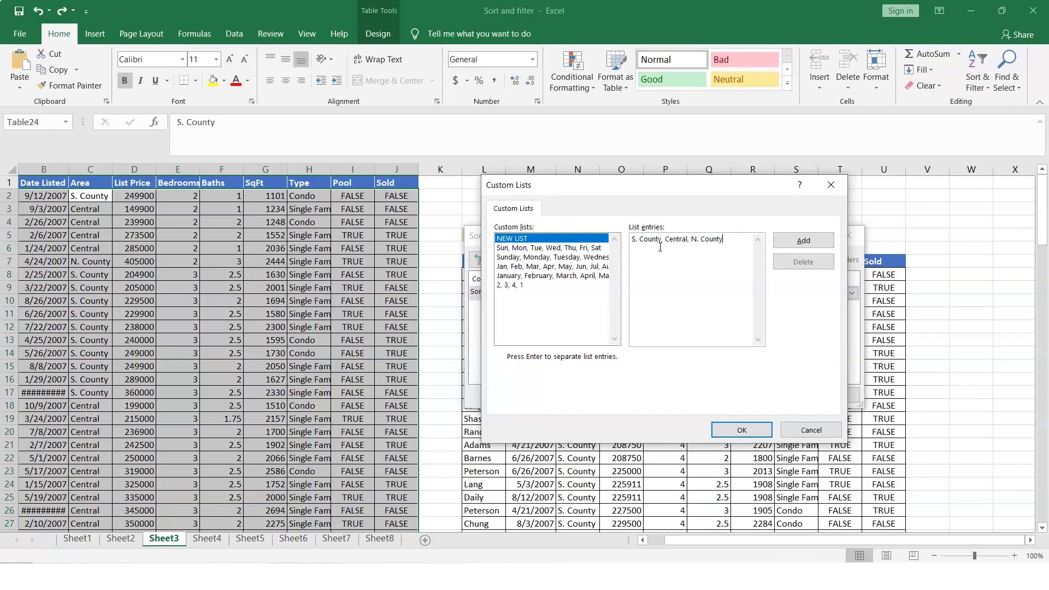
click(807, 245)
click(802, 244)
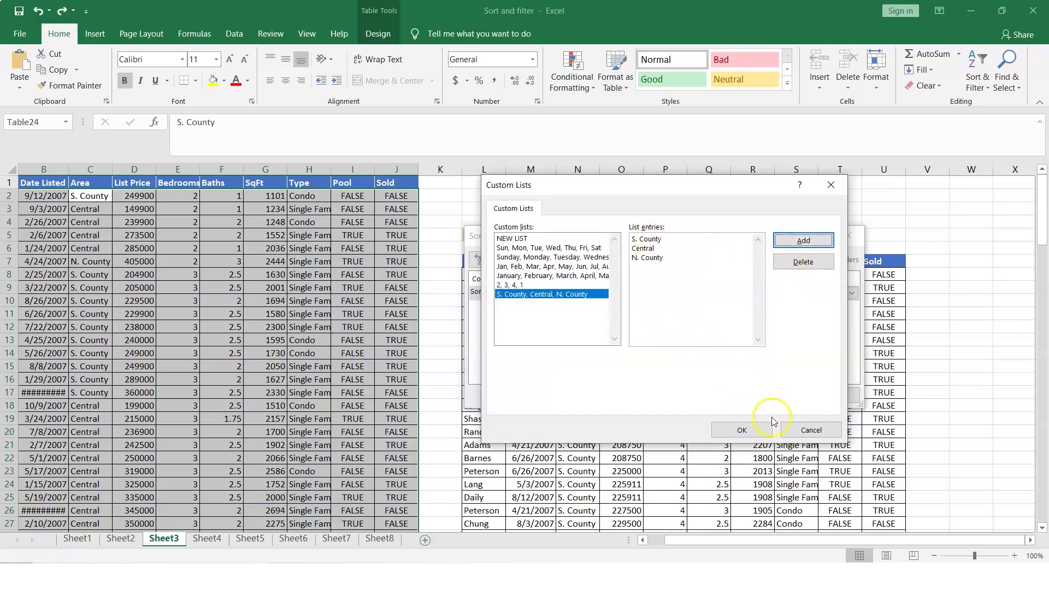
click(743, 430)
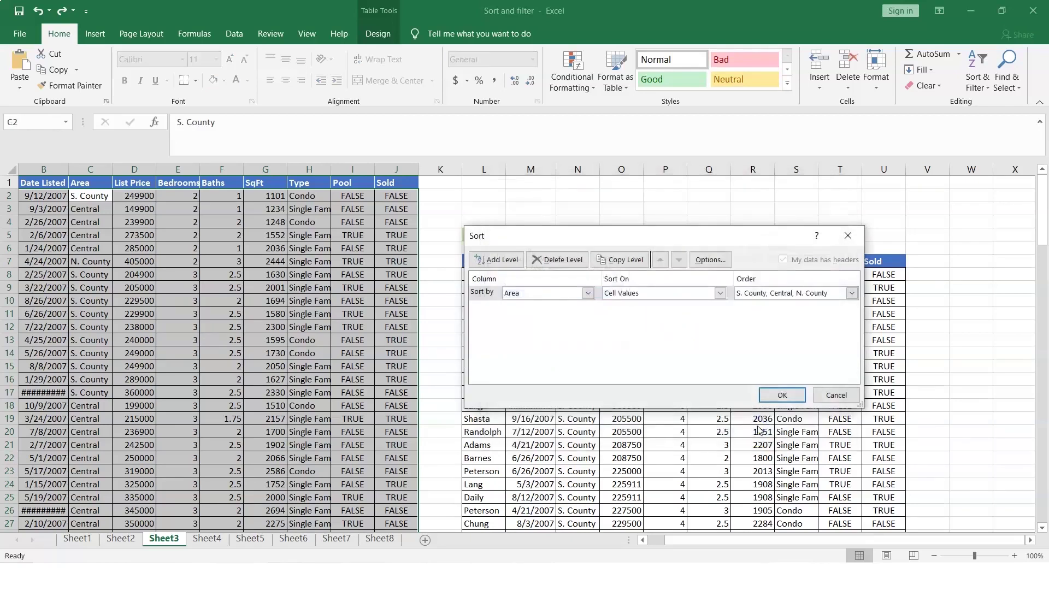
click(796, 394)
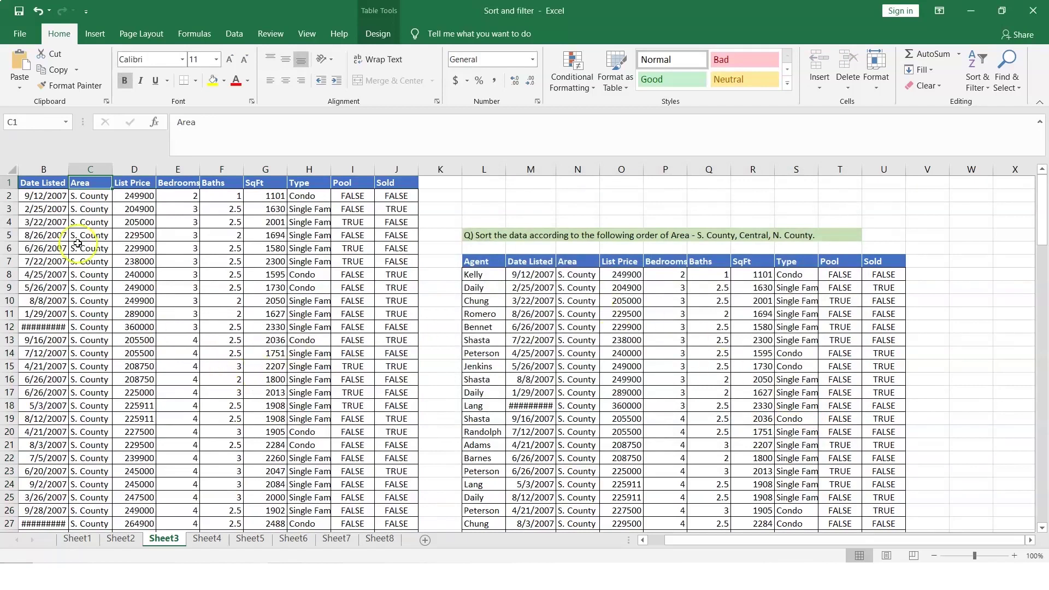
Undo the custom Area sort of the Sheet3 table
click(644, 541)
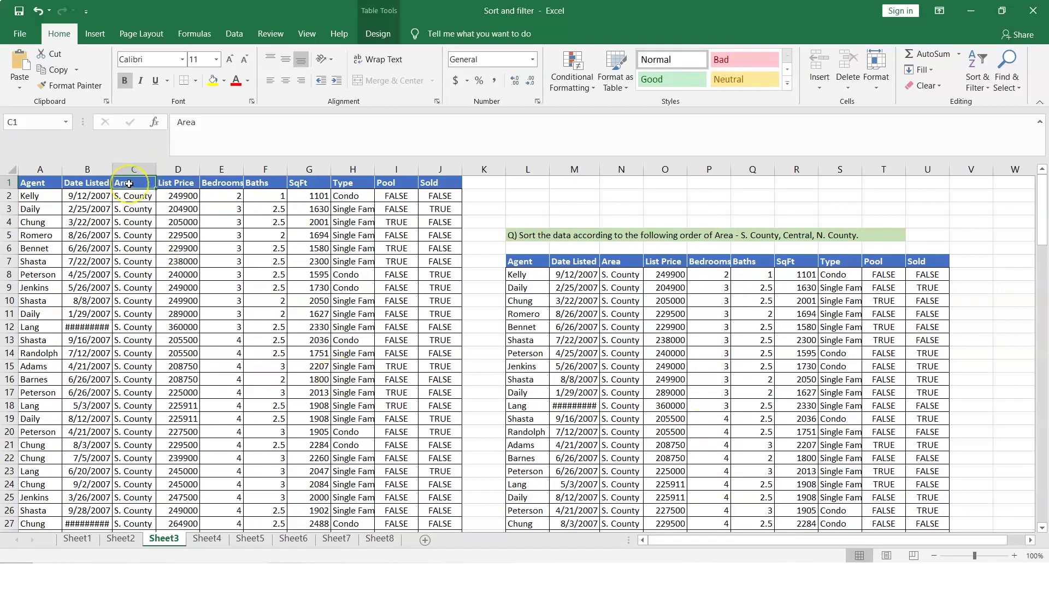
click(41, 184)
key(ctrl+z)
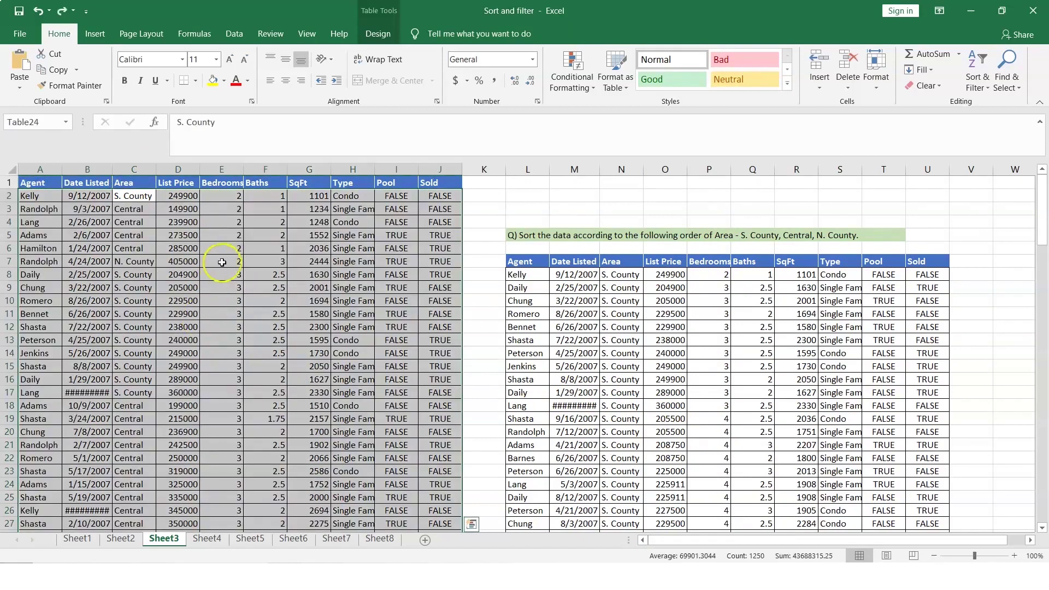
Widen the Date Listed and Area columns of the Sheet3 table
drag(113, 173, 132, 173)
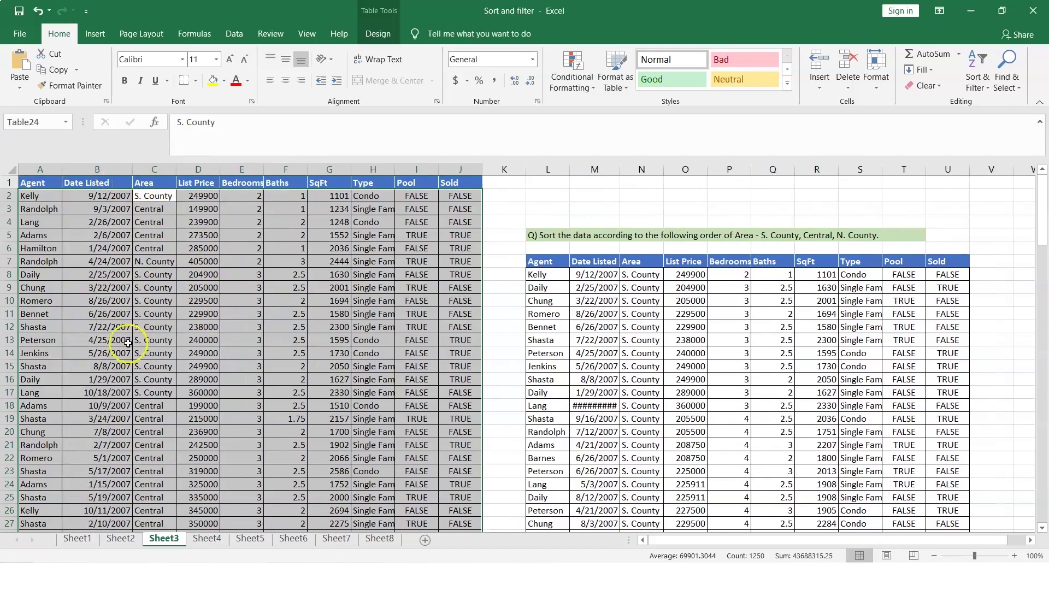
drag(176, 168, 197, 165)
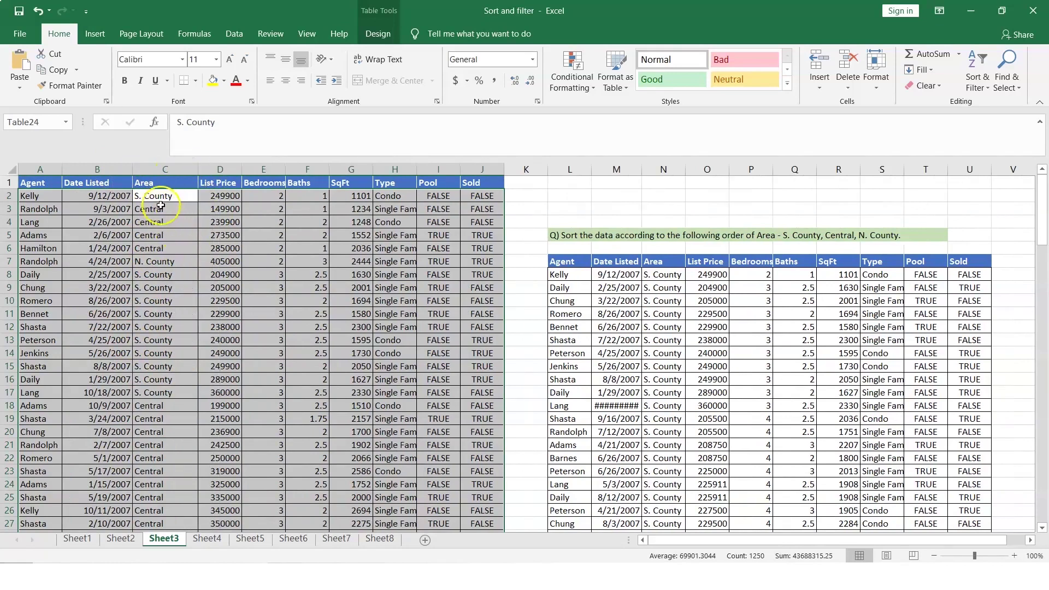
click(164, 244)
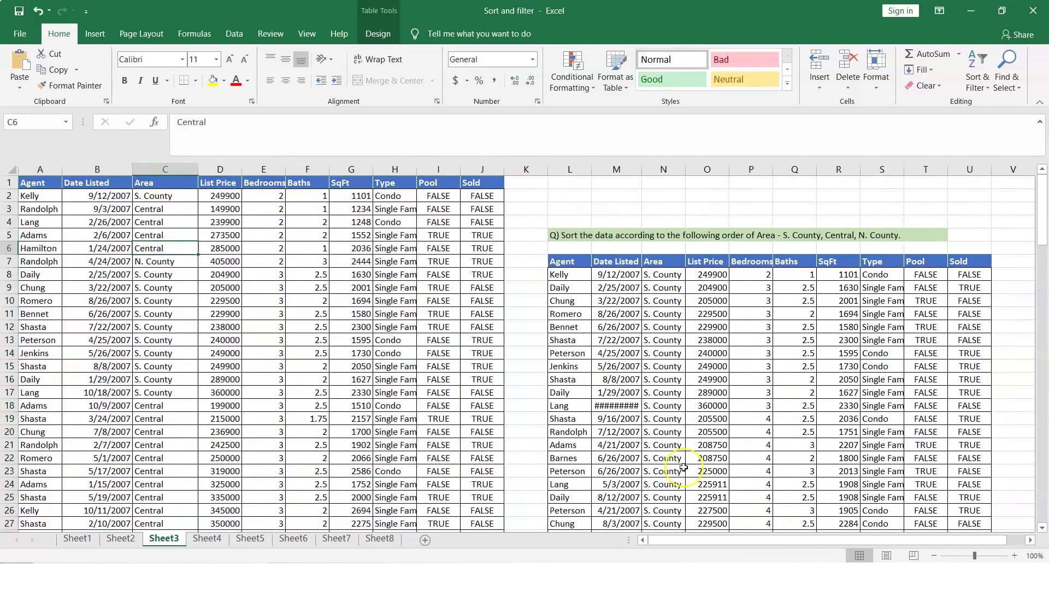
Look through the Area order in the Sheet3 table and in the expected result beside it
scroll(683, 468, down, 3)
scroll(683, 467, down, 20)
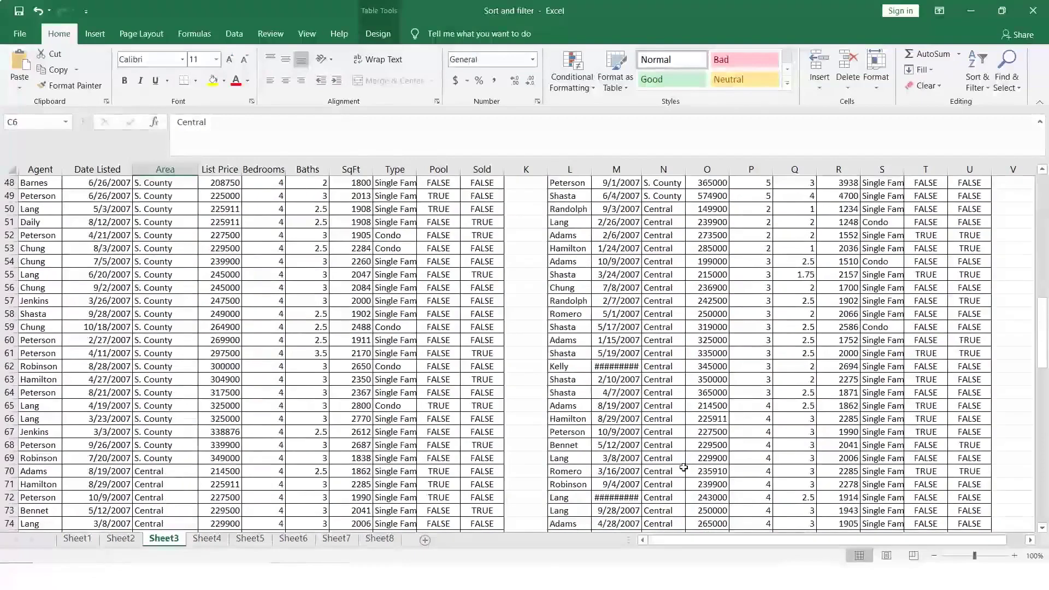
scroll(683, 467, down, 10)
scroll(683, 467, up, 9)
scroll(684, 468, up, 20)
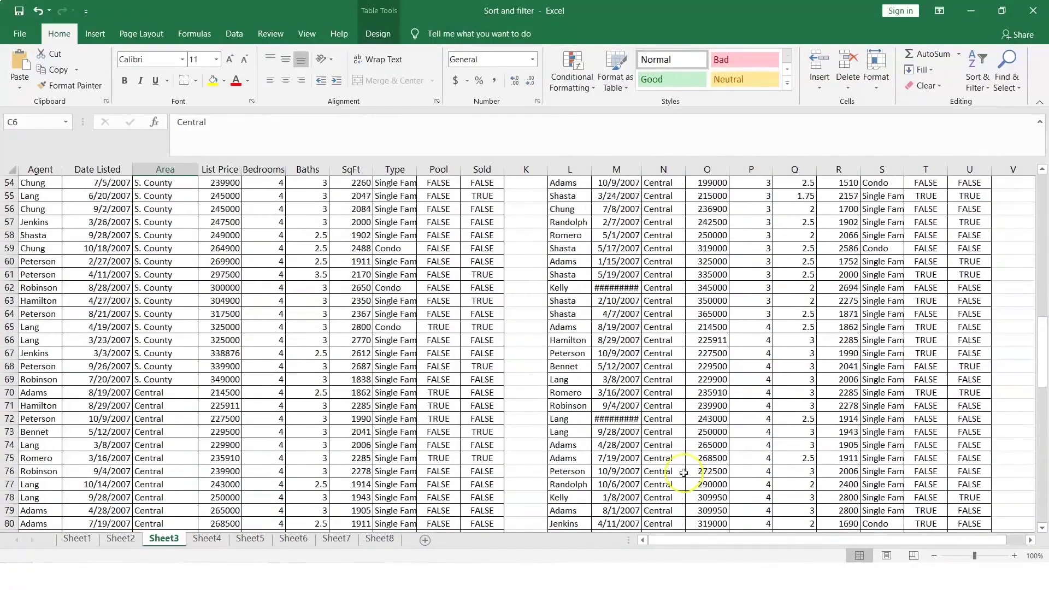
scroll(684, 473, up, 5)
Highlight the Sheet4 task on houses in the central area in Notepad and open Sheet4 of the Excel workbook
click(781, 563)
click(776, 576)
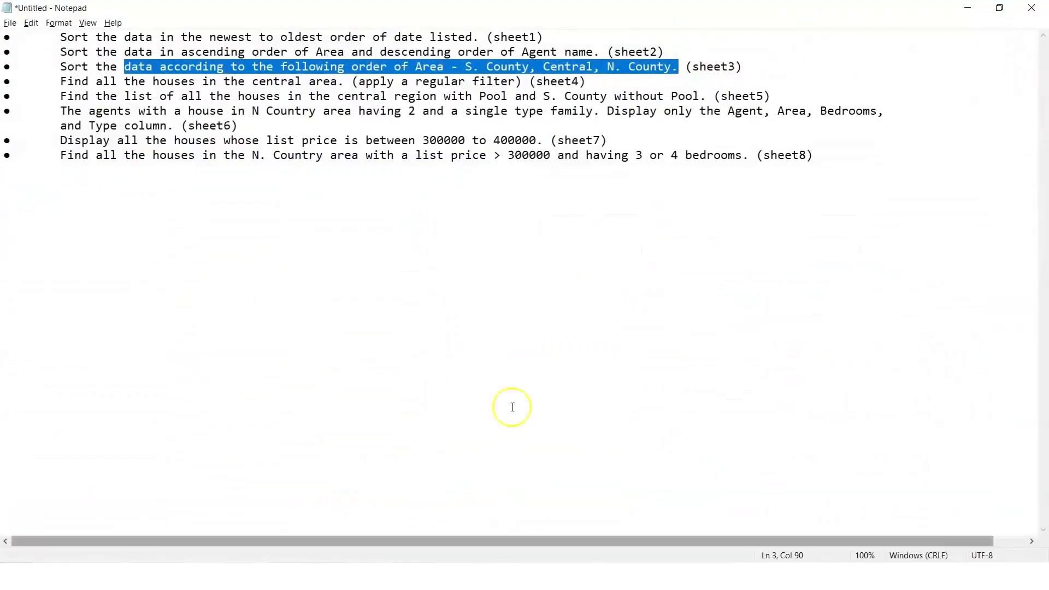
drag(89, 82, 603, 82)
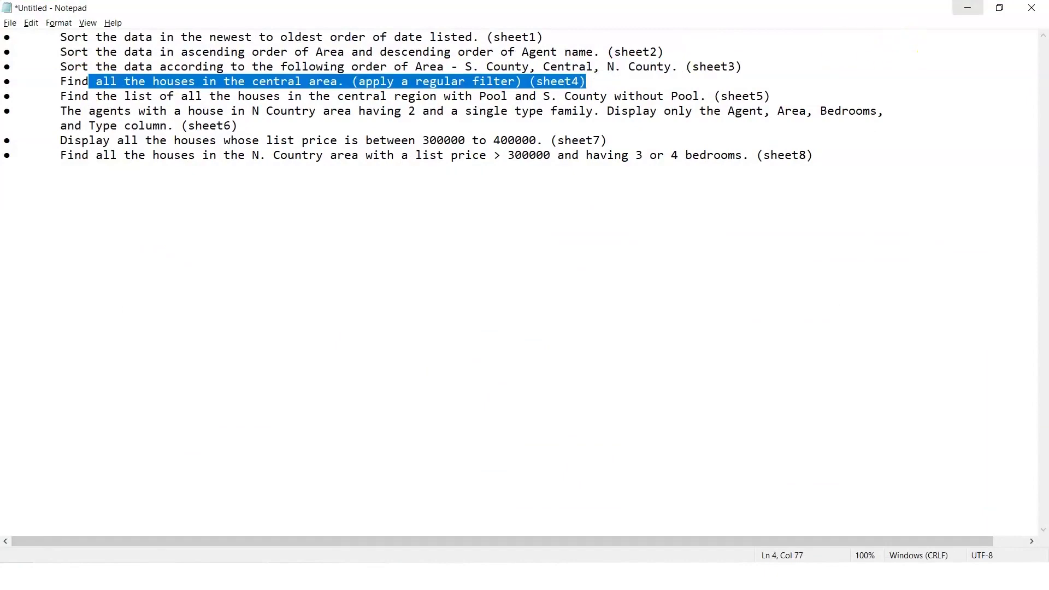
click(968, 8)
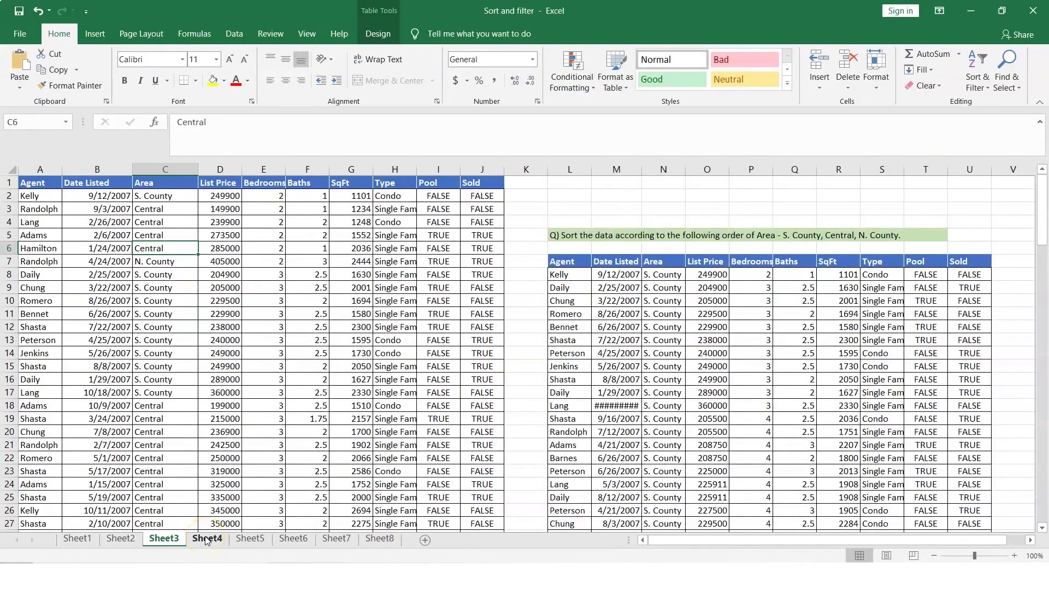
click(206, 540)
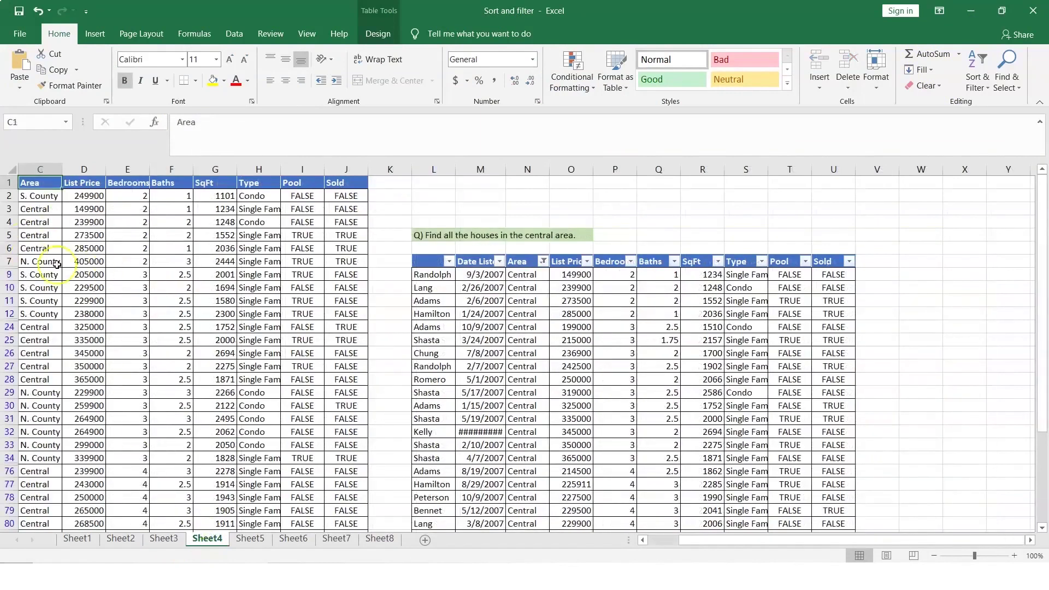
key(alt+Tab)
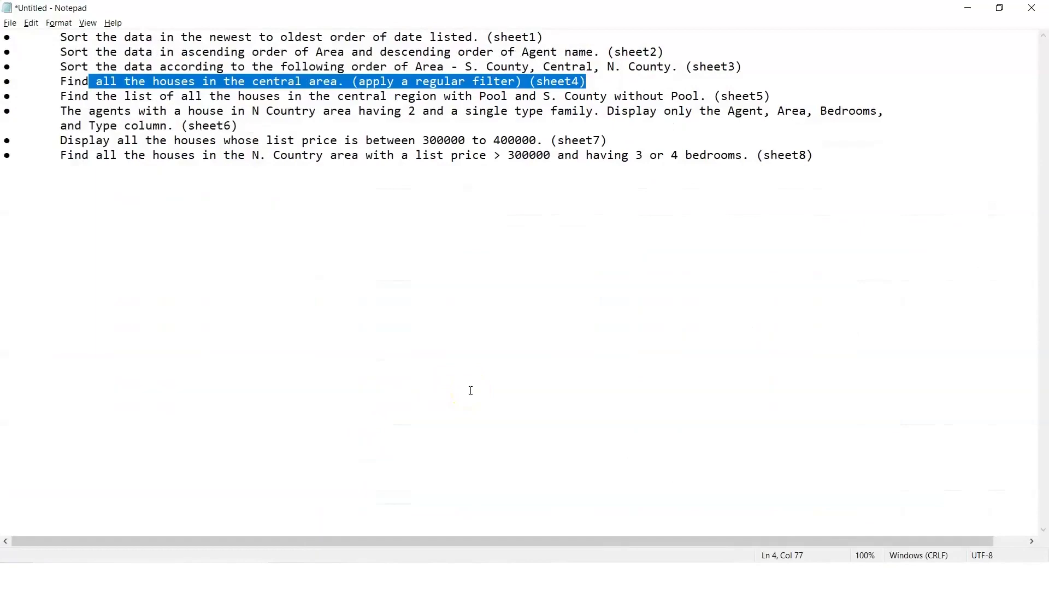
key(alt+Tab)
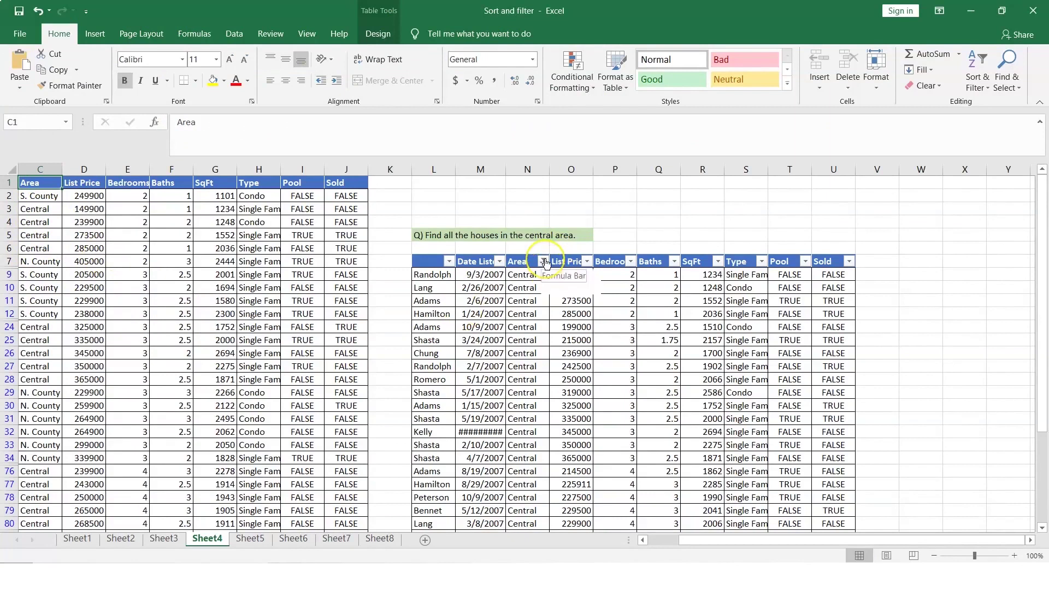
Turn on filtering for the real-estate table on Sheet4, starting from its Area header
click(34, 184)
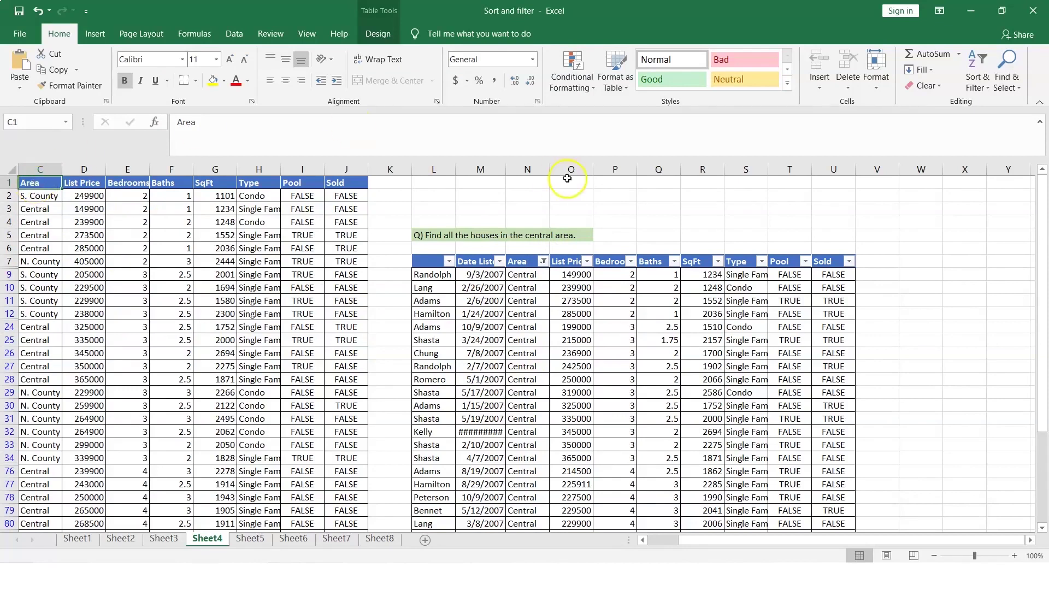
click(979, 88)
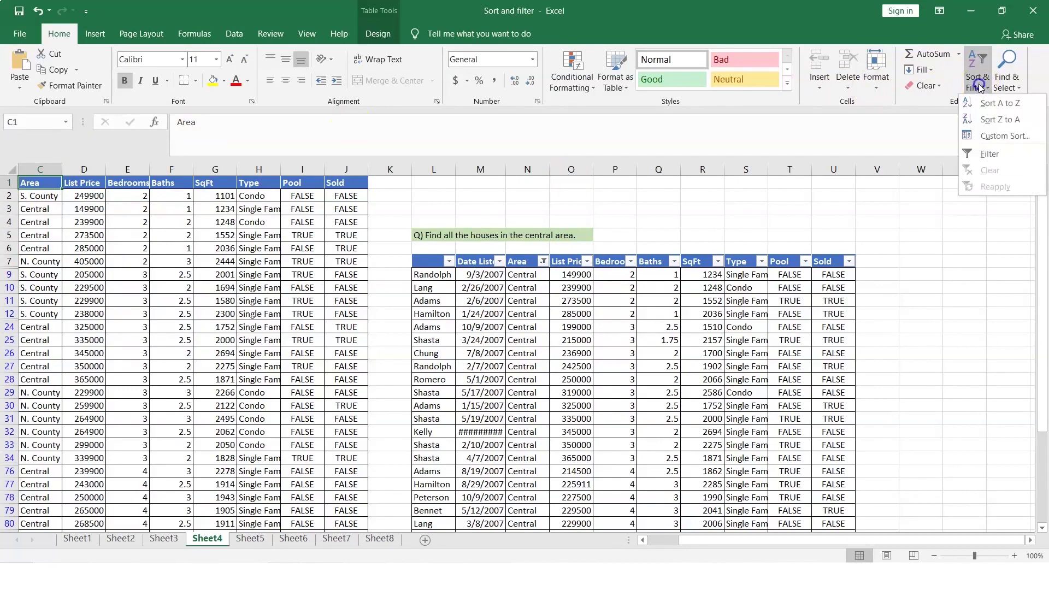
click(991, 155)
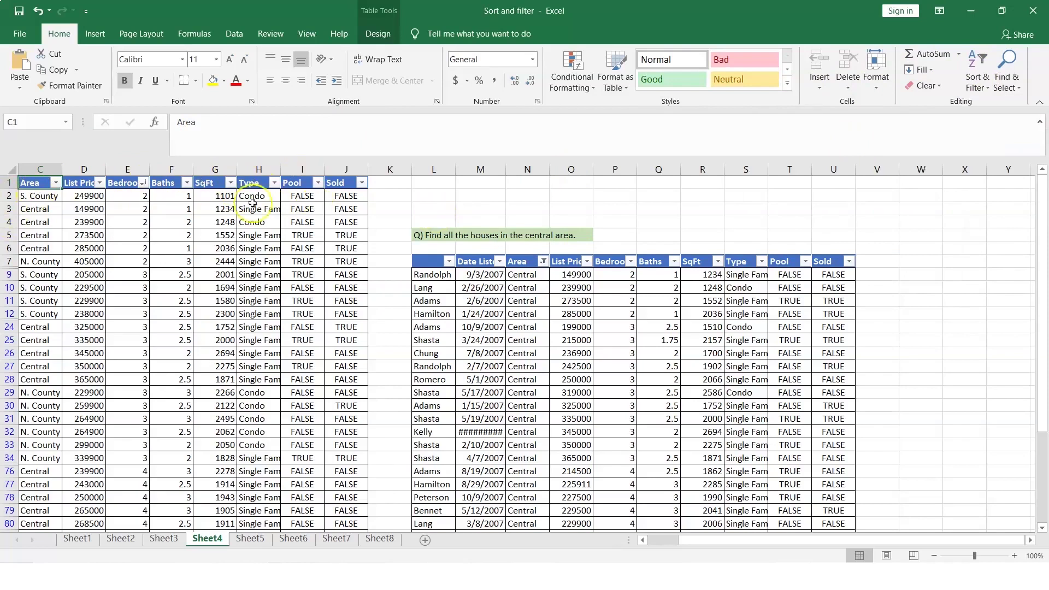
Filter the Area column of the Sheet4 table to show only Central
click(55, 183)
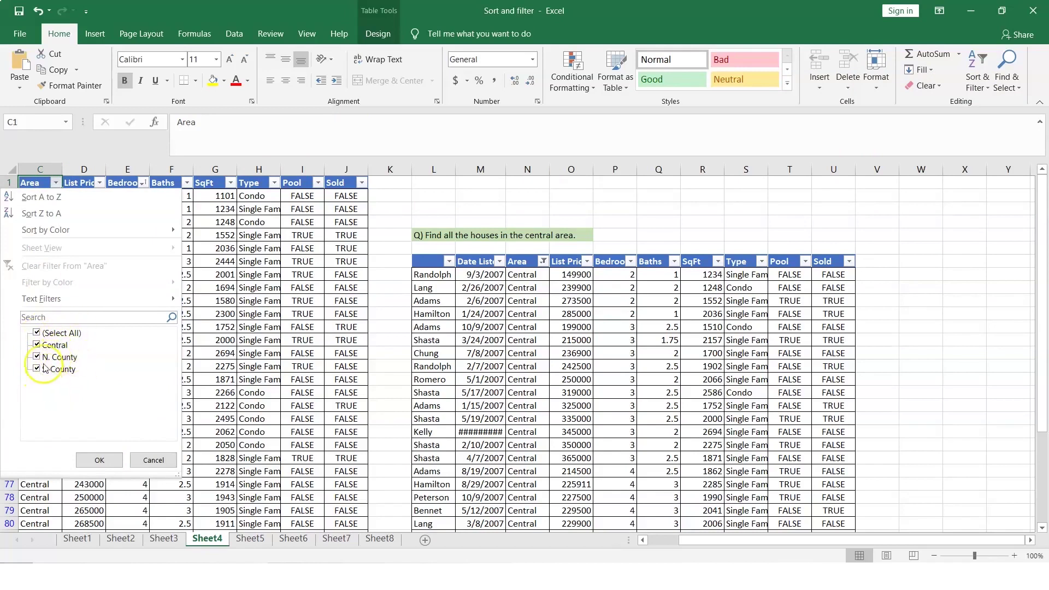
click(36, 334)
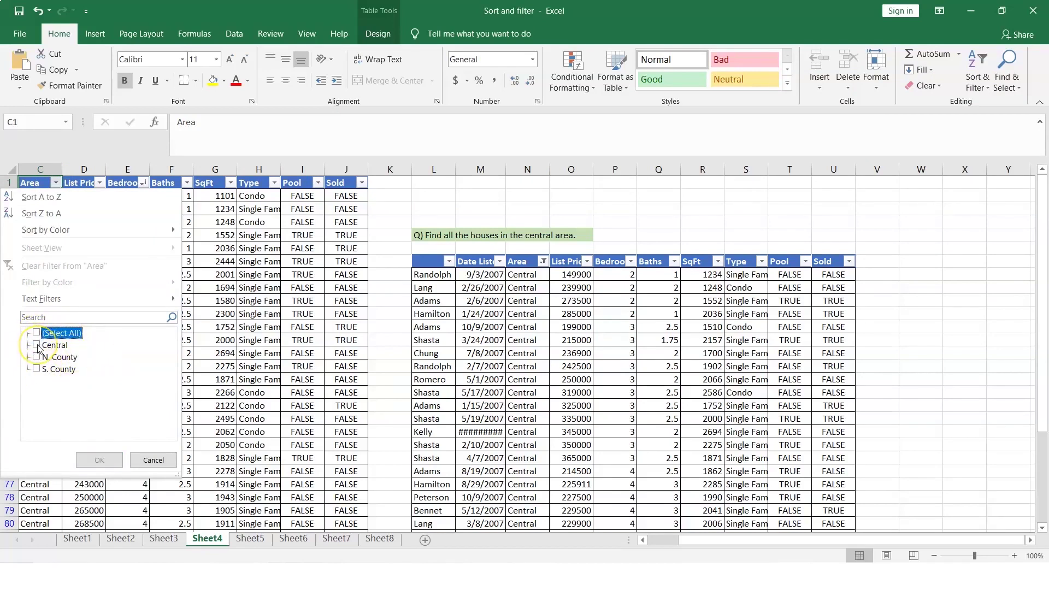
click(37, 346)
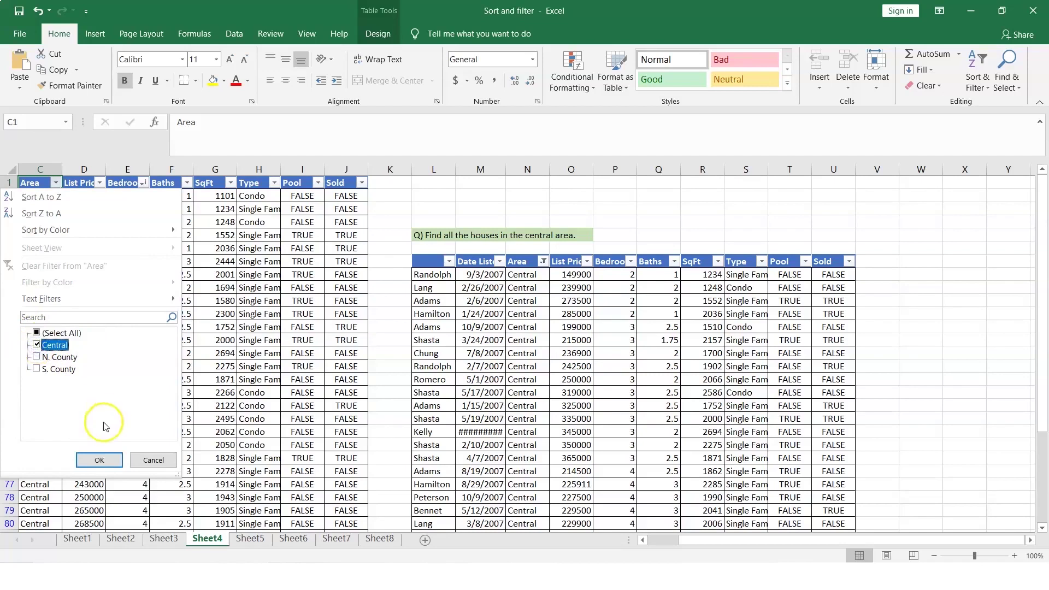
click(99, 460)
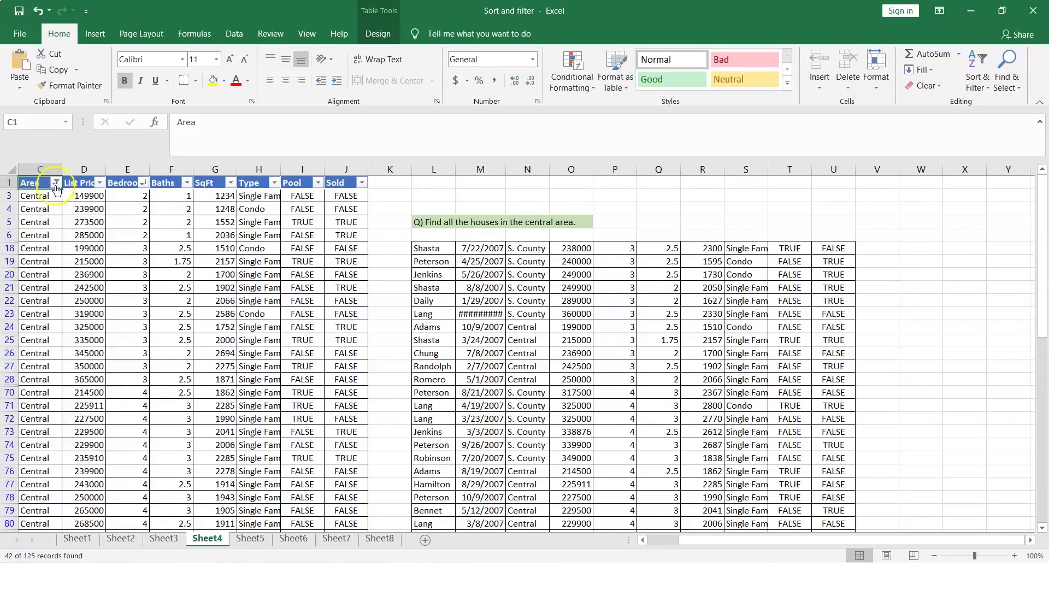
mouse_move(57, 189)
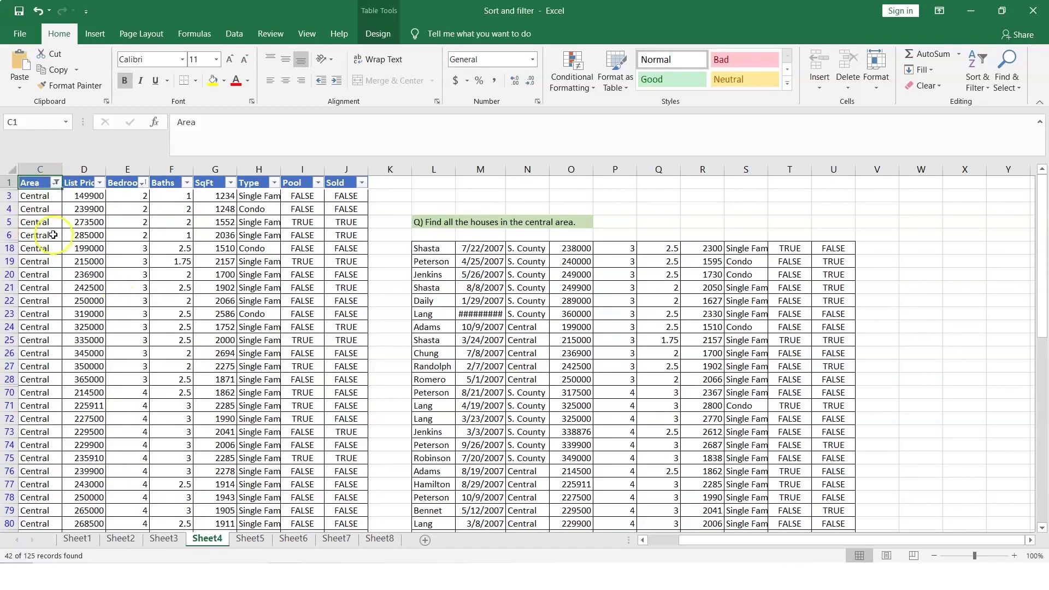
click(643, 540)
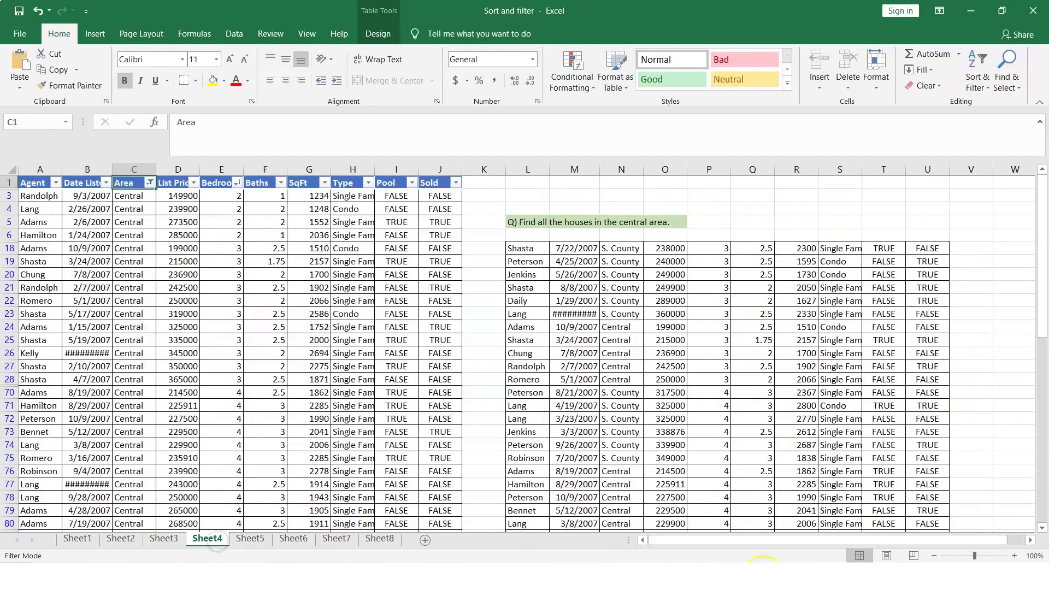
Clear the Area filter from the Sheet4 table
key(alt+Tab)
key(alt+Tab)
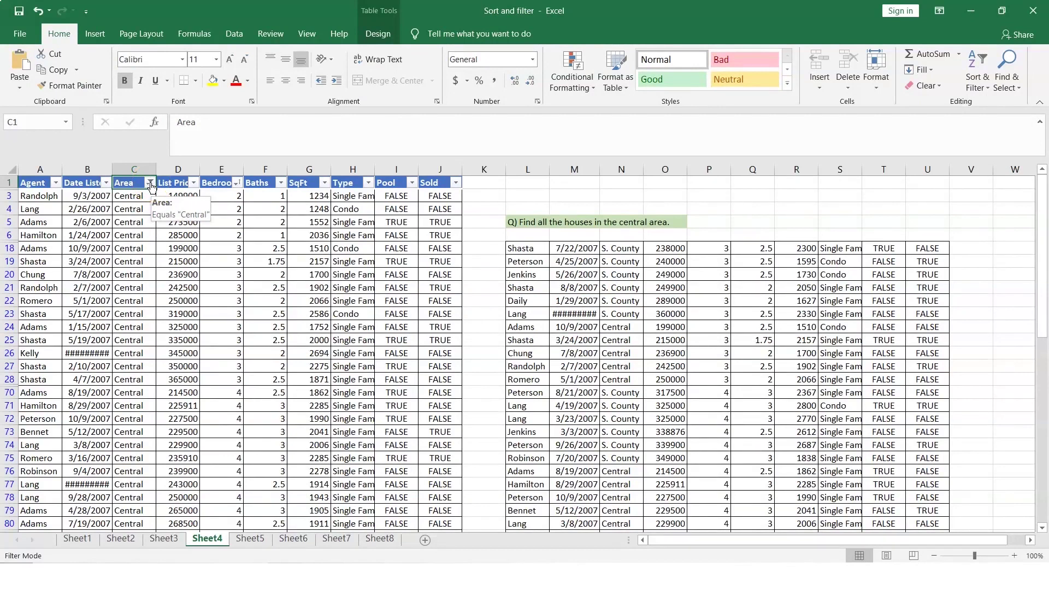
click(150, 183)
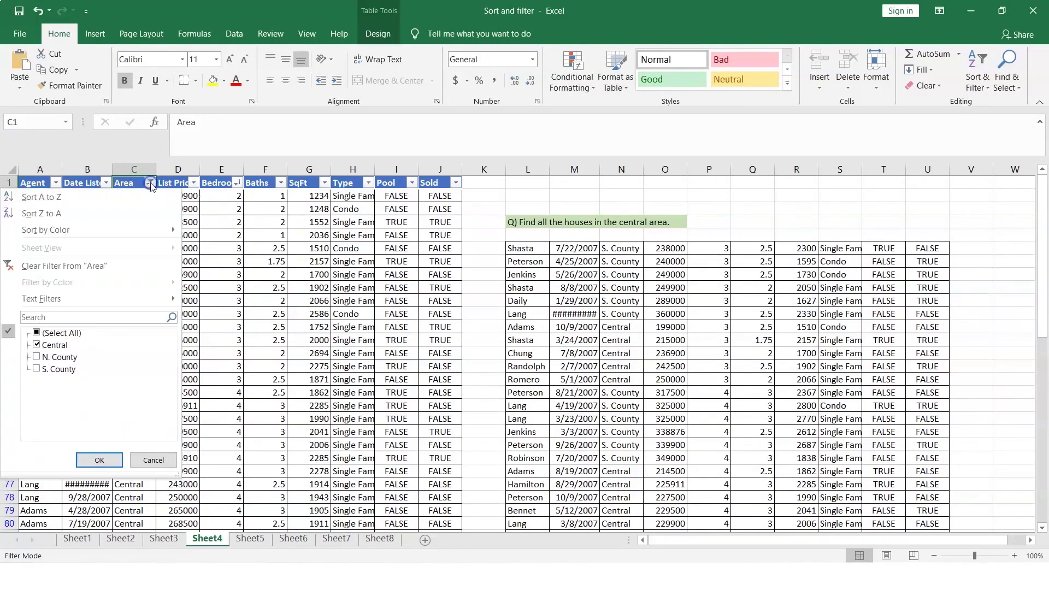
click(36, 345)
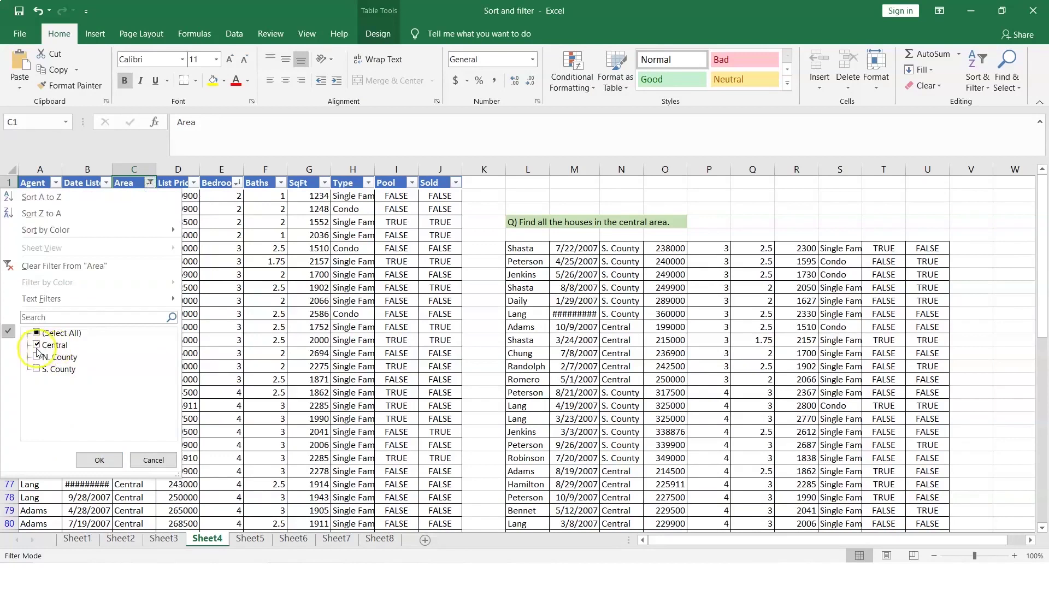
click(37, 333)
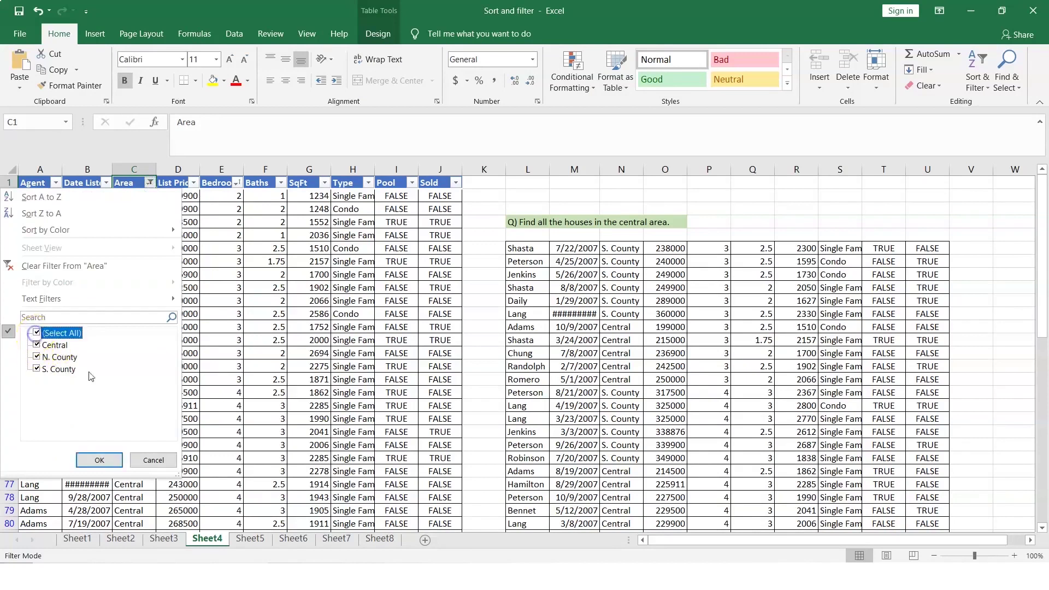
click(73, 267)
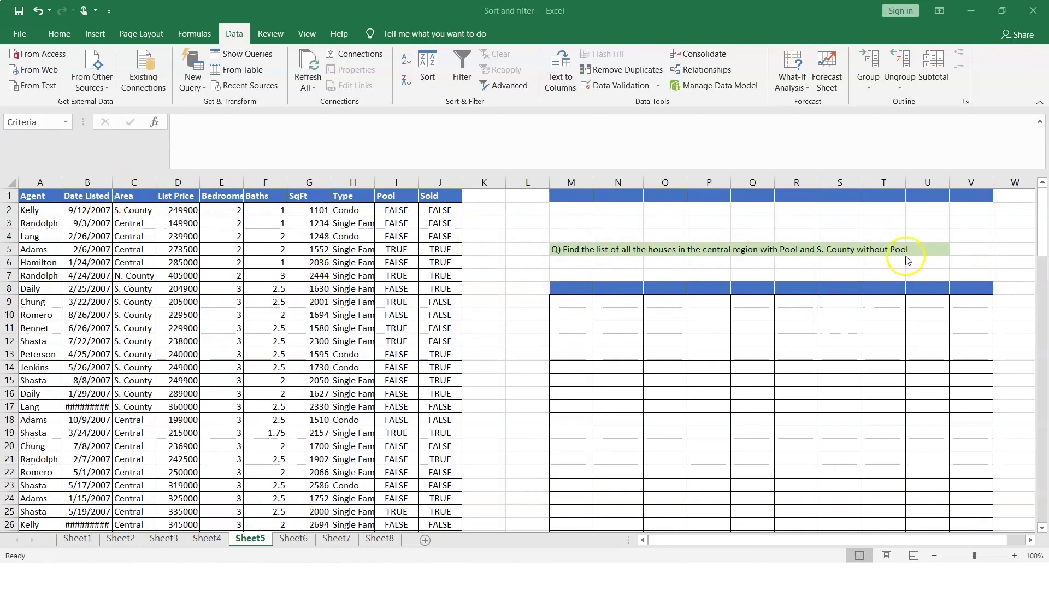
Turn on filtering for the header row A1:J1 of the Sheet5 table
click(48, 198)
drag(41, 198, 453, 198)
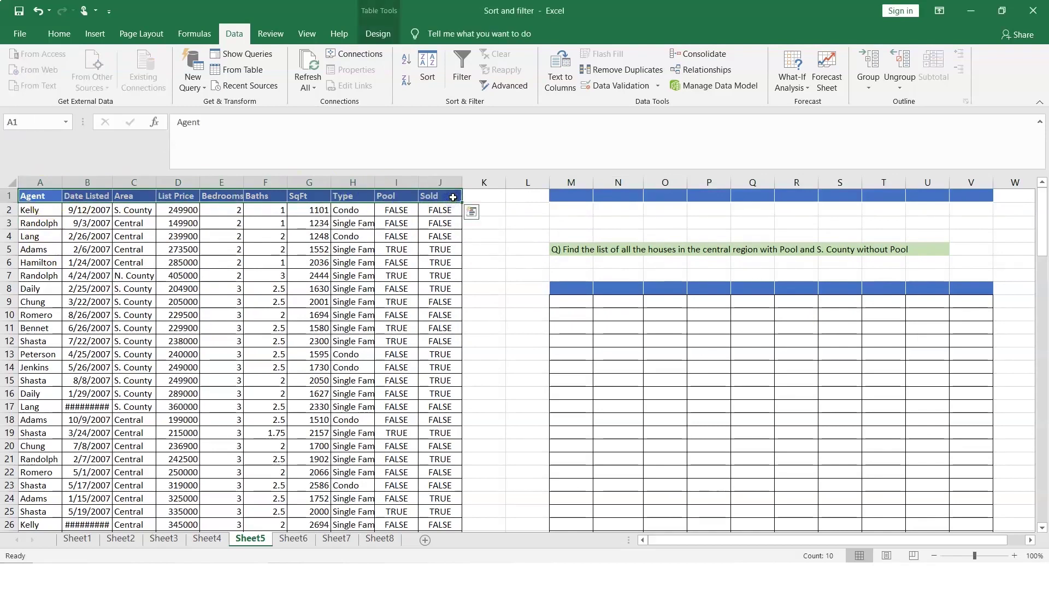
click(61, 34)
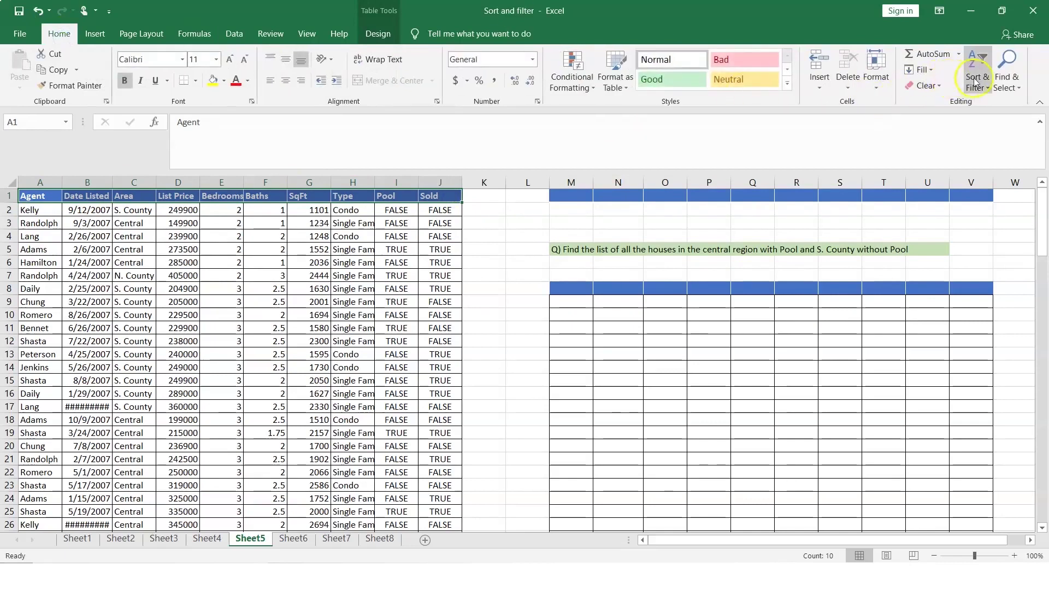
click(979, 82)
click(990, 153)
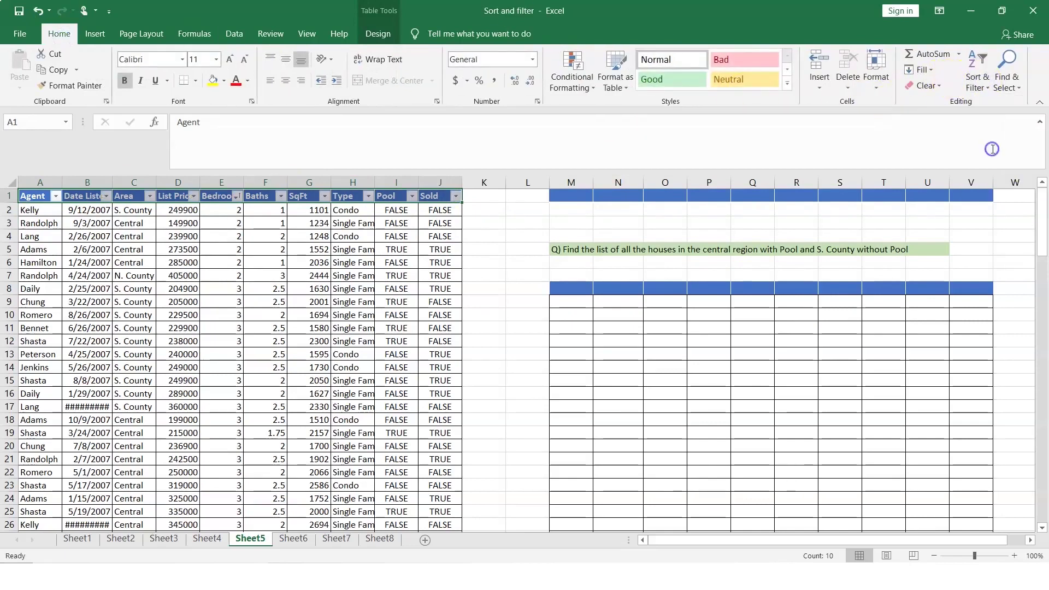
Filter the Area column of the Sheet5 table to exclude N. County, keeping Central and S. County
click(150, 196)
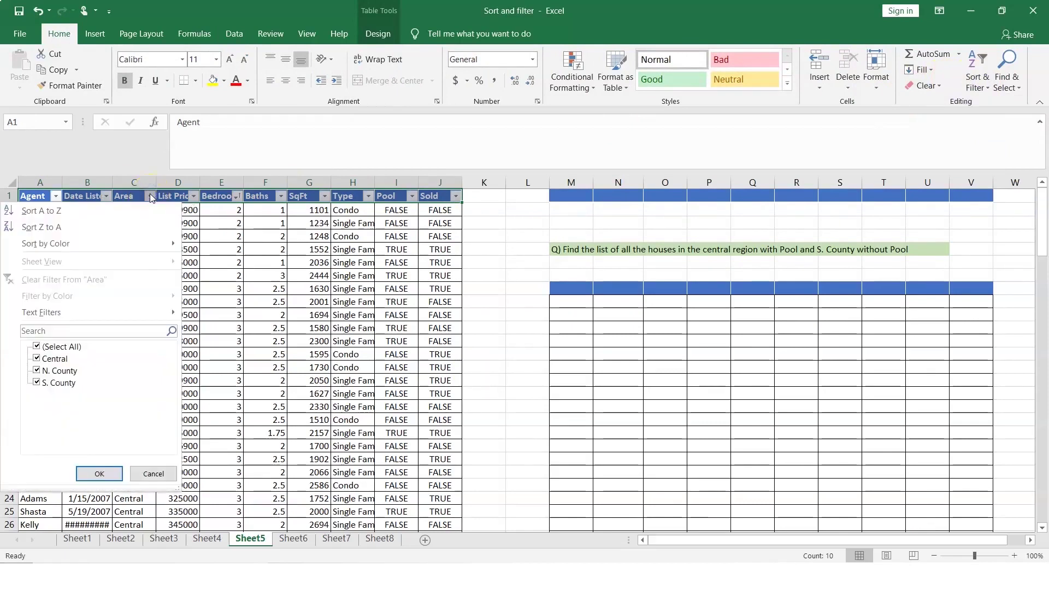
click(37, 371)
click(103, 475)
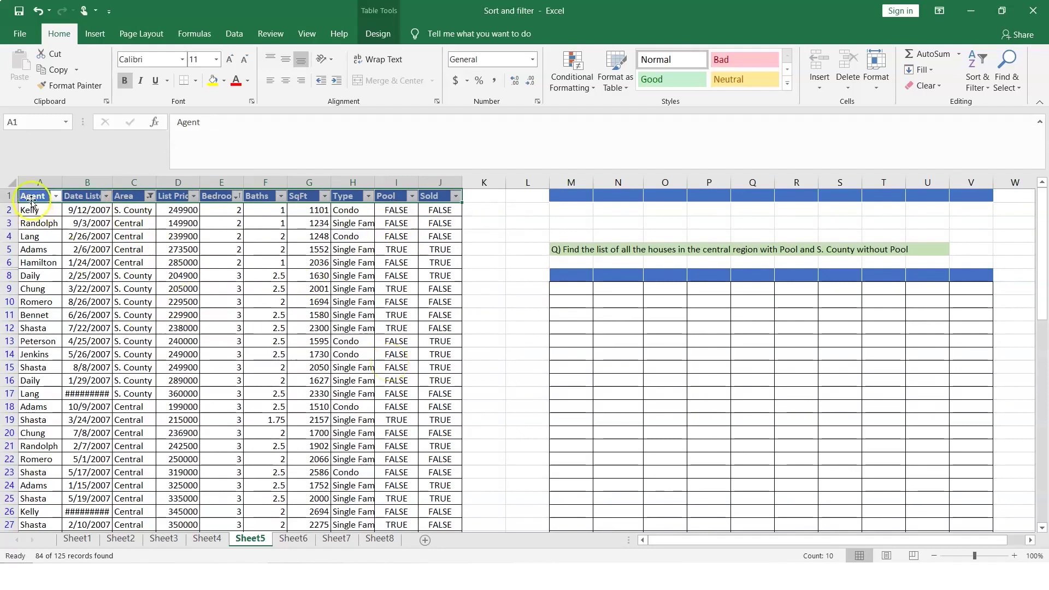
Copy the Sheet5 table headers Agent through Sold into the blue row starting at cell M1
drag(29, 196, 445, 195)
key(ctrl+c)
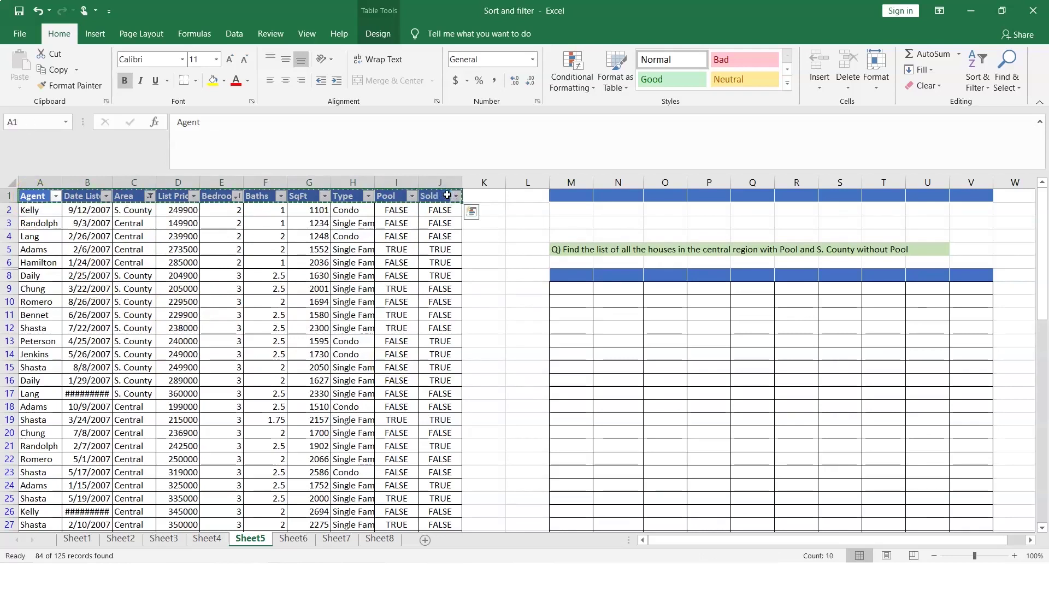
click(582, 197)
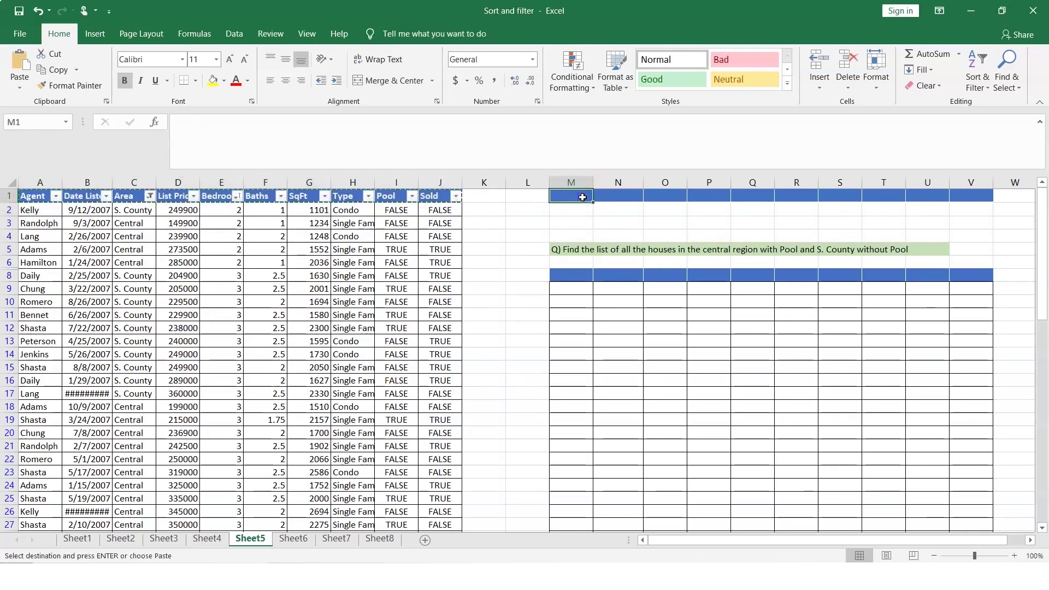
key(ctrl+v)
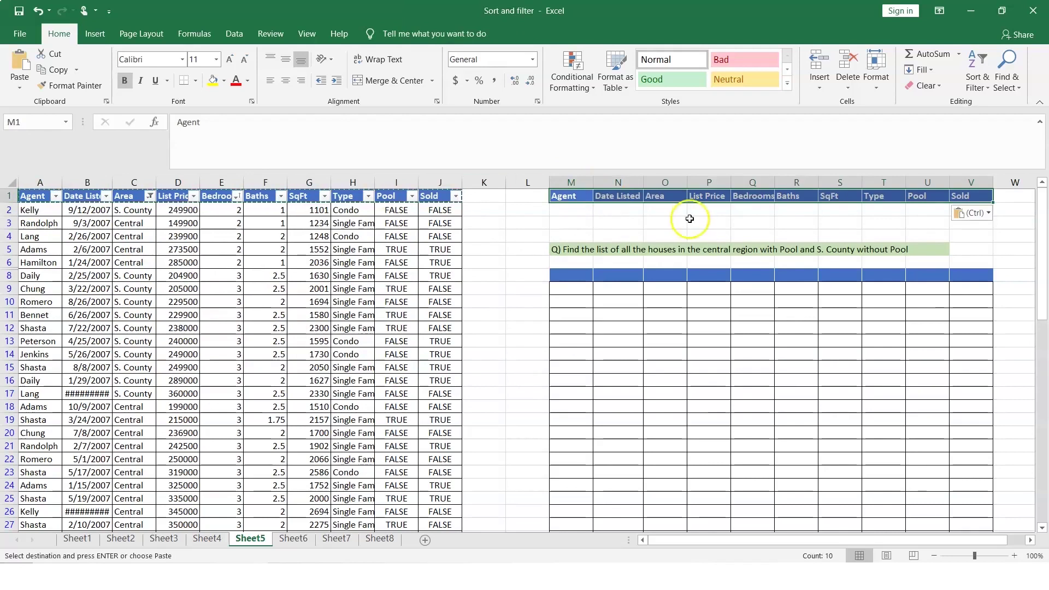
Fill the Area criteria by linking O2 to the S. County entry in C2 and O3 to the Central entry in C3
click(661, 207)
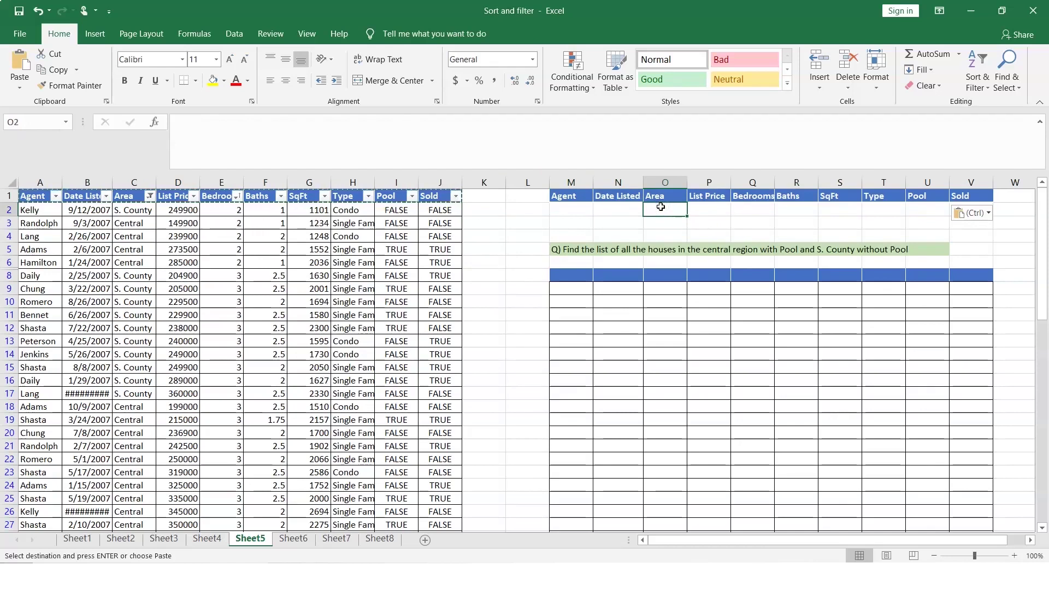
text(=)
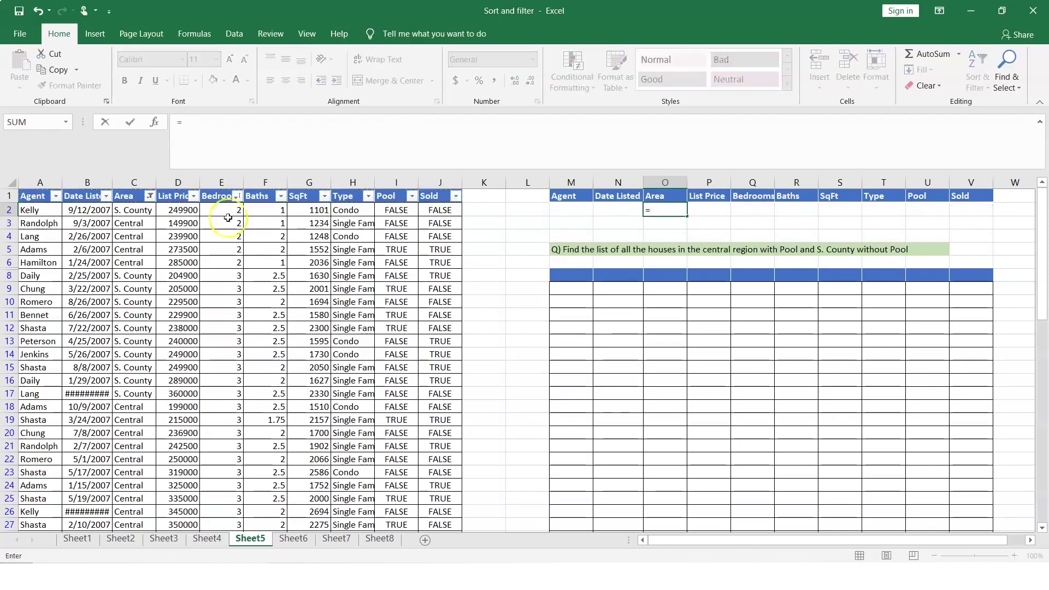
click(141, 211)
key(Return)
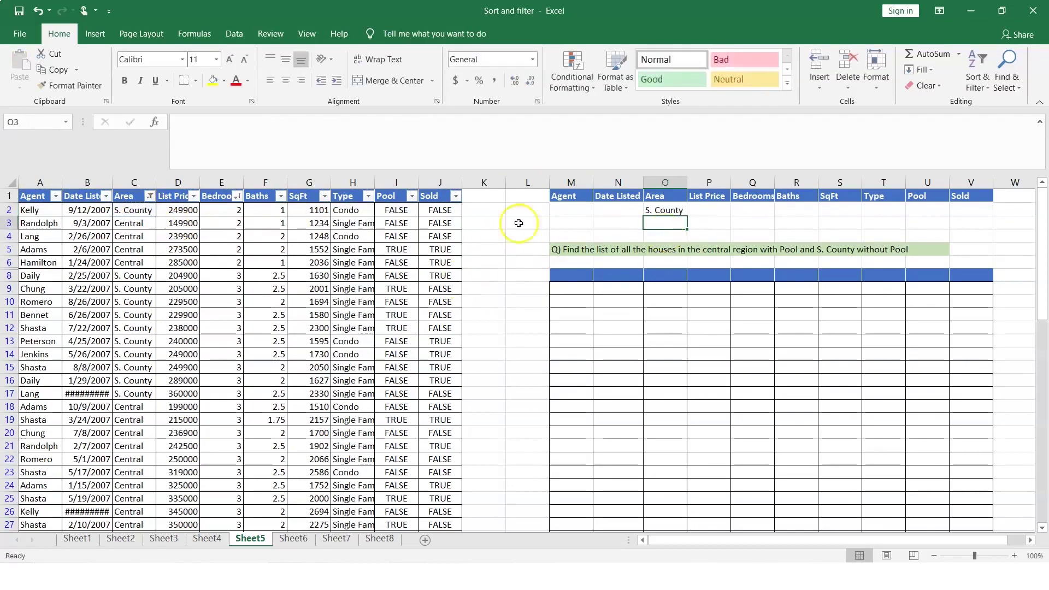
text(=)
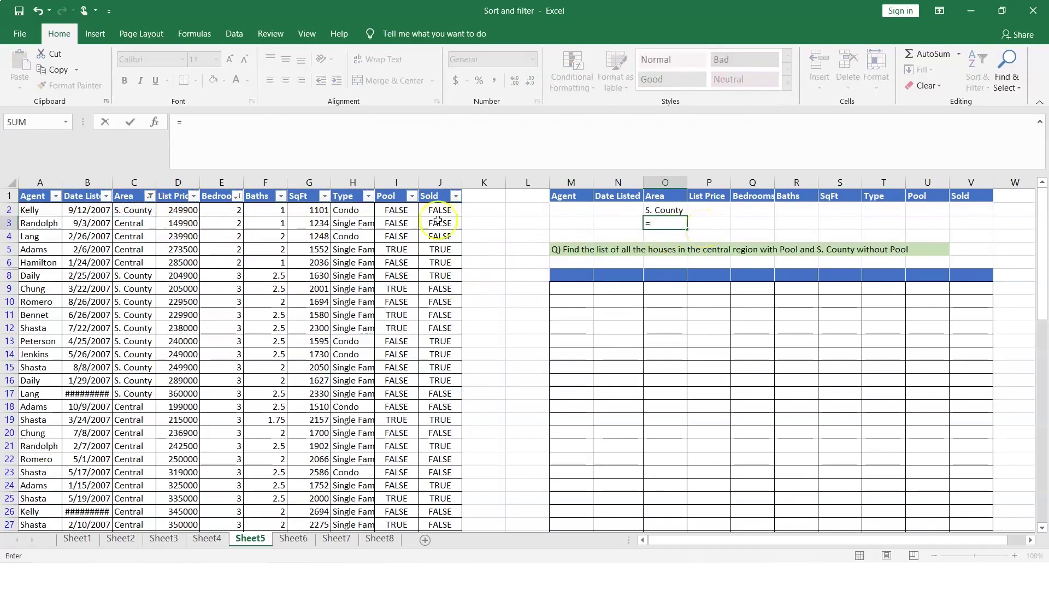
click(136, 225)
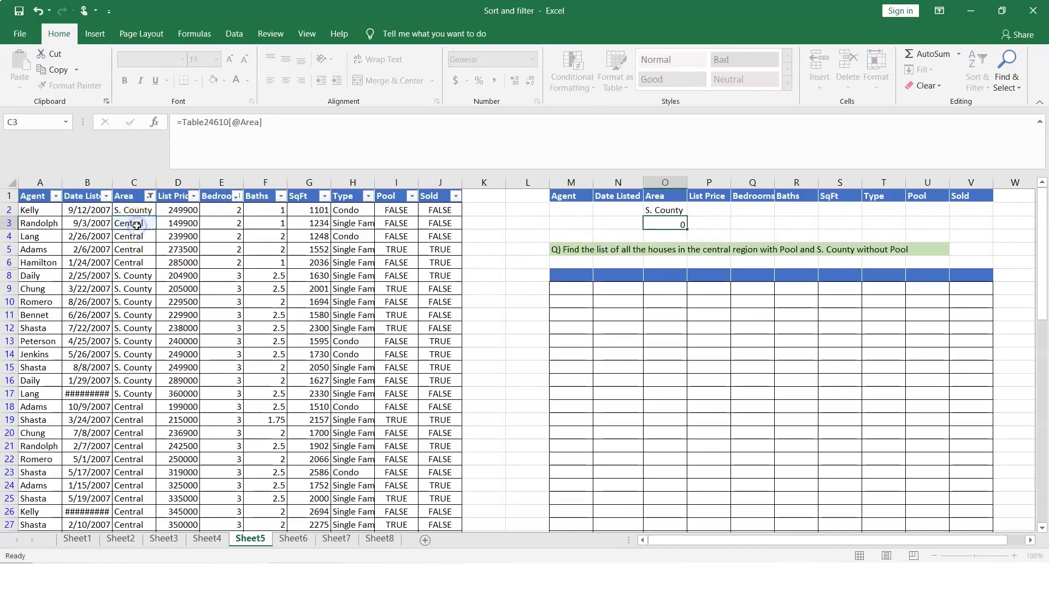
key(Return)
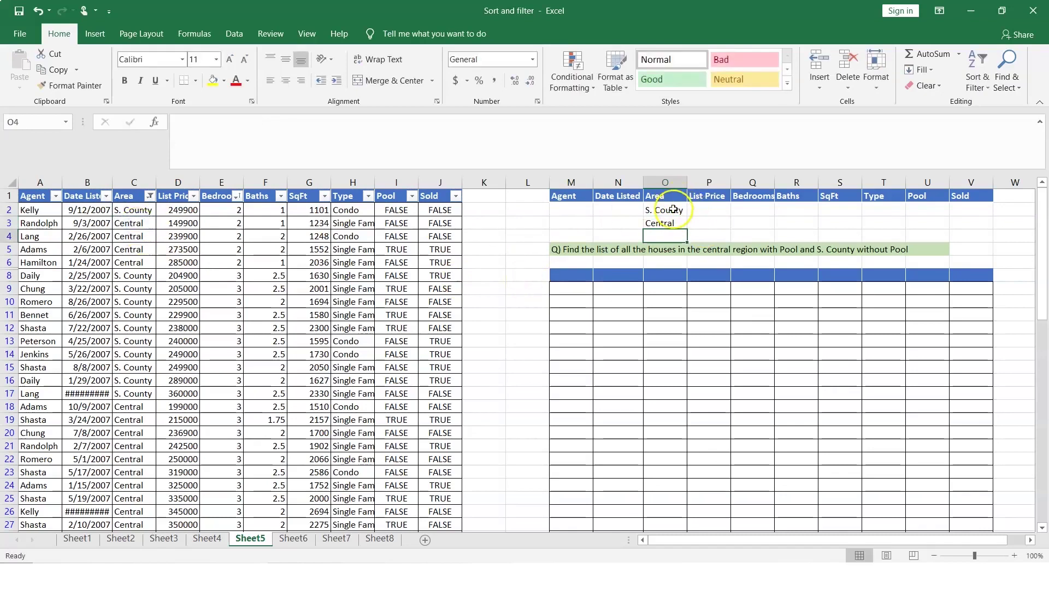
Fill the Pool criteria by linking U3 to the TRUE value in I5 and U2 to the FALSE value in I2
click(920, 208)
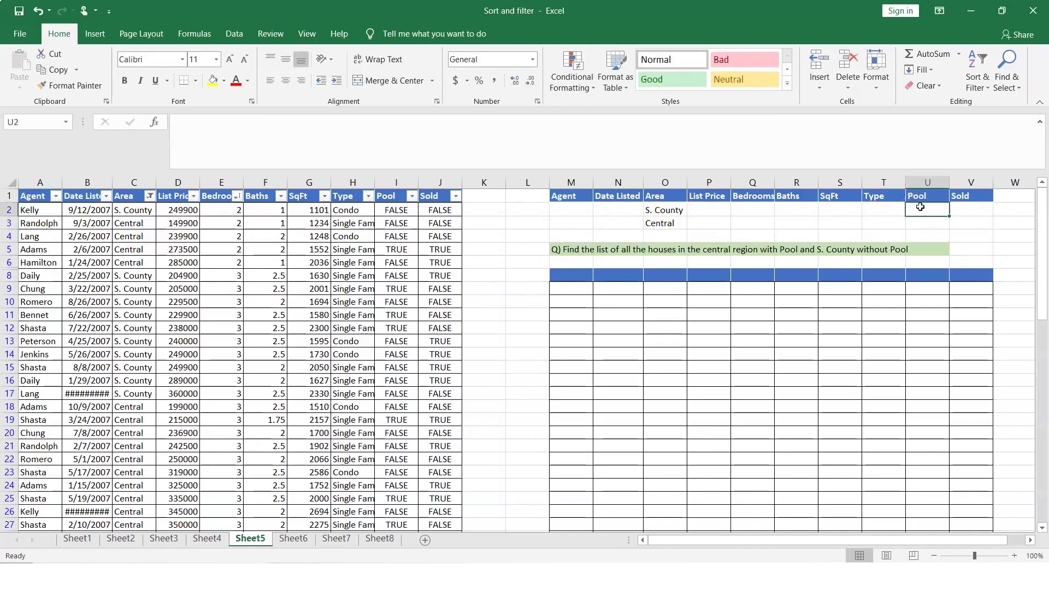
click(917, 224)
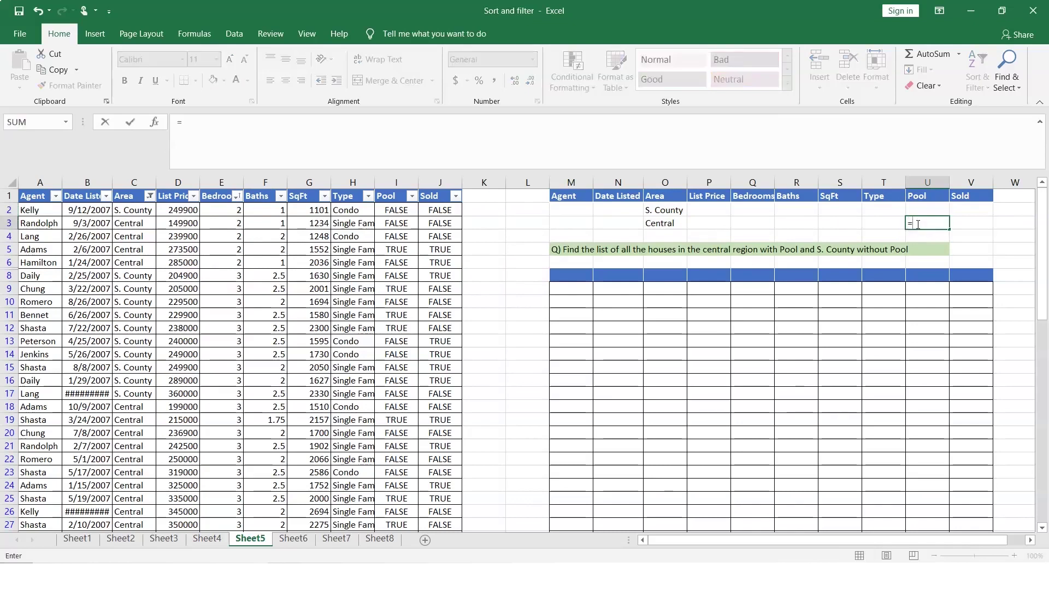
click(400, 248)
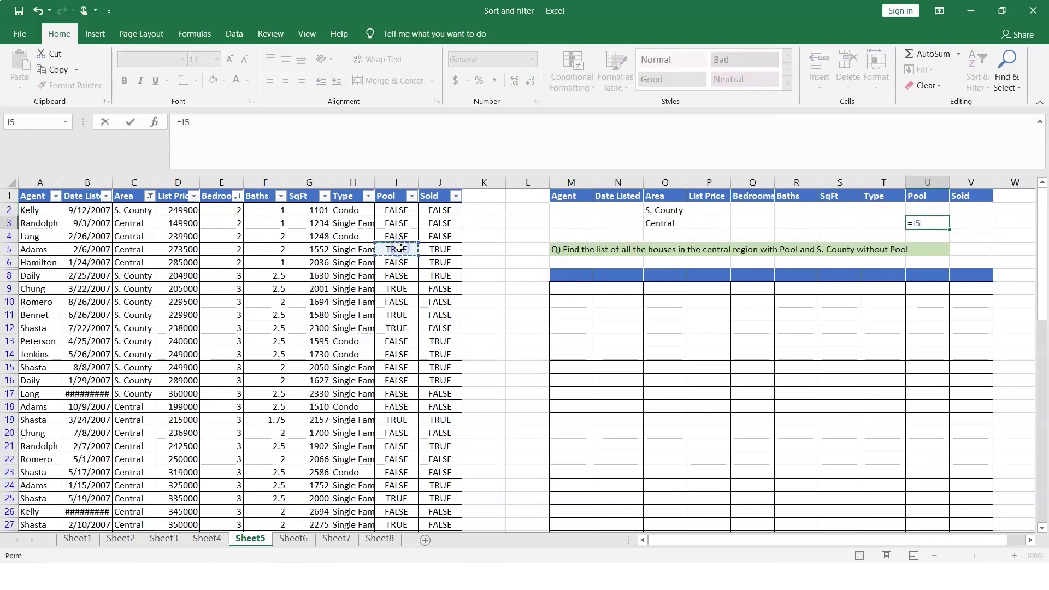
key(Return)
click(931, 211)
text(=)
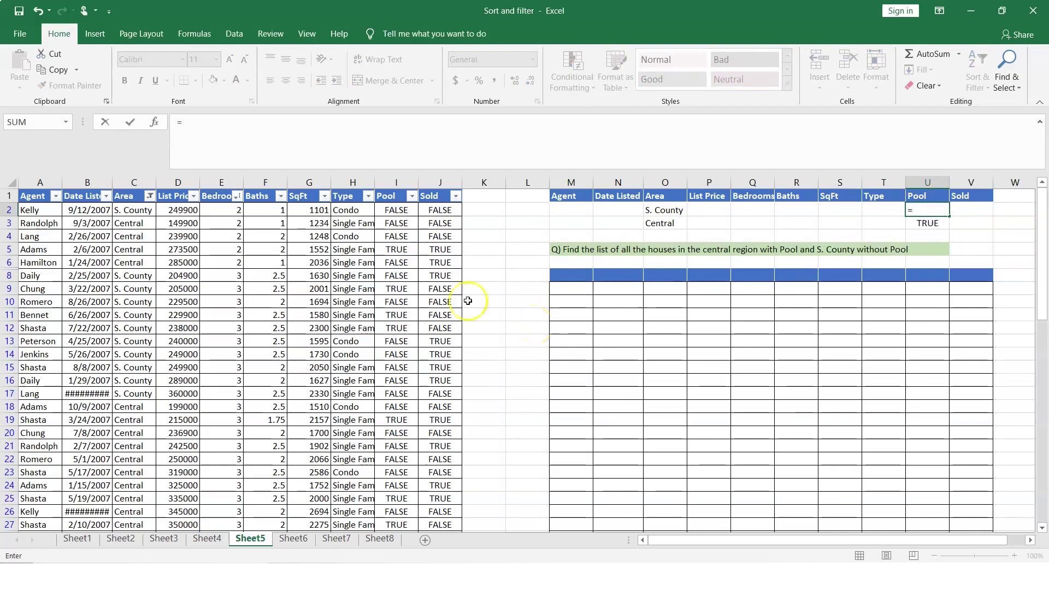
click(400, 211)
key(Return)
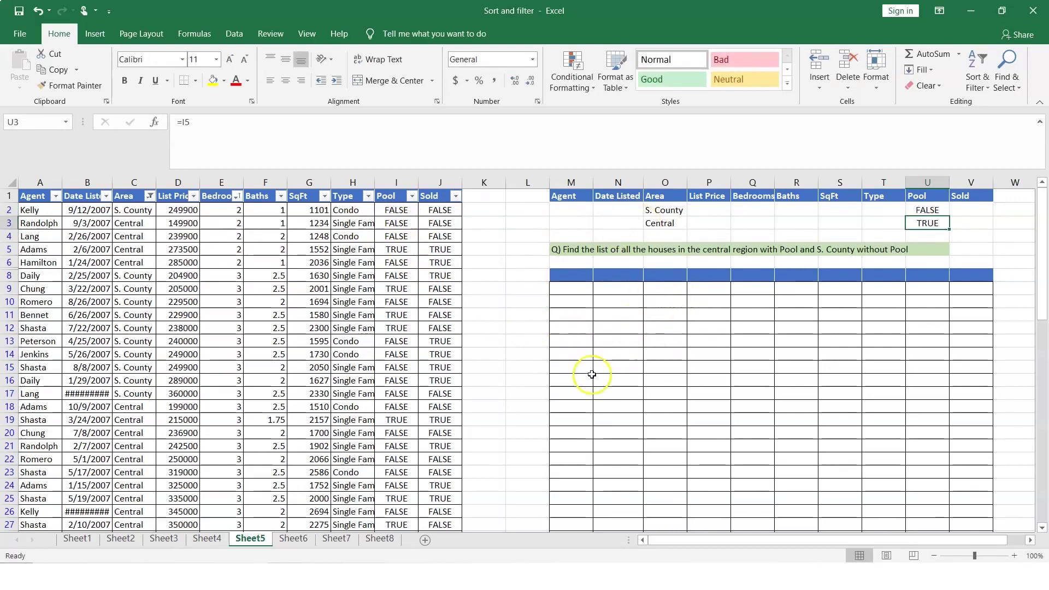
Run an Advanced Filter copying records from $A$1:$J$126 that match criteria $M$1:$V$3 into the output header range $M$8:$V$8
click(567, 276)
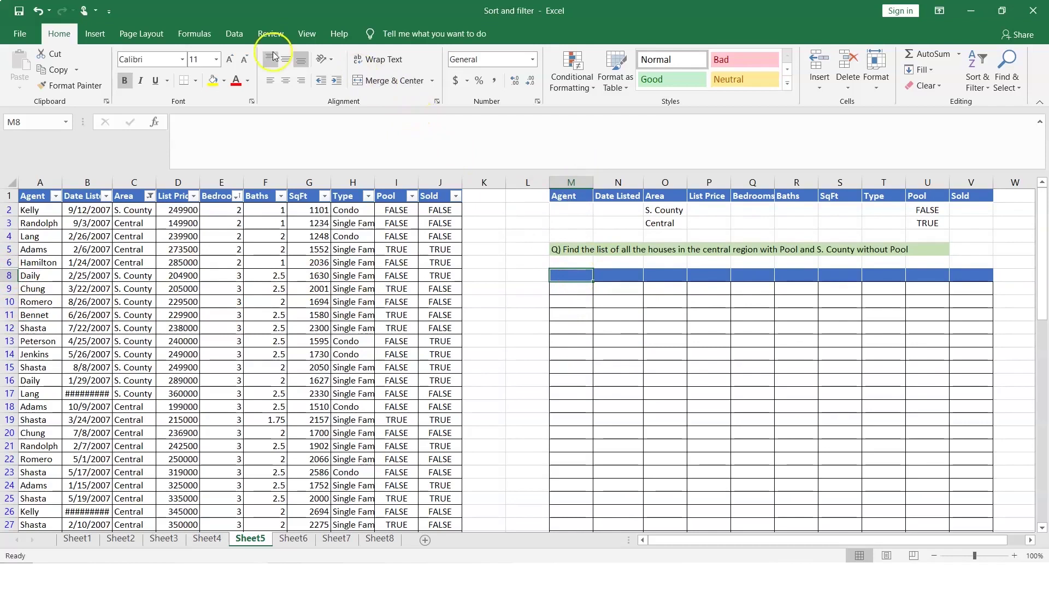
click(235, 34)
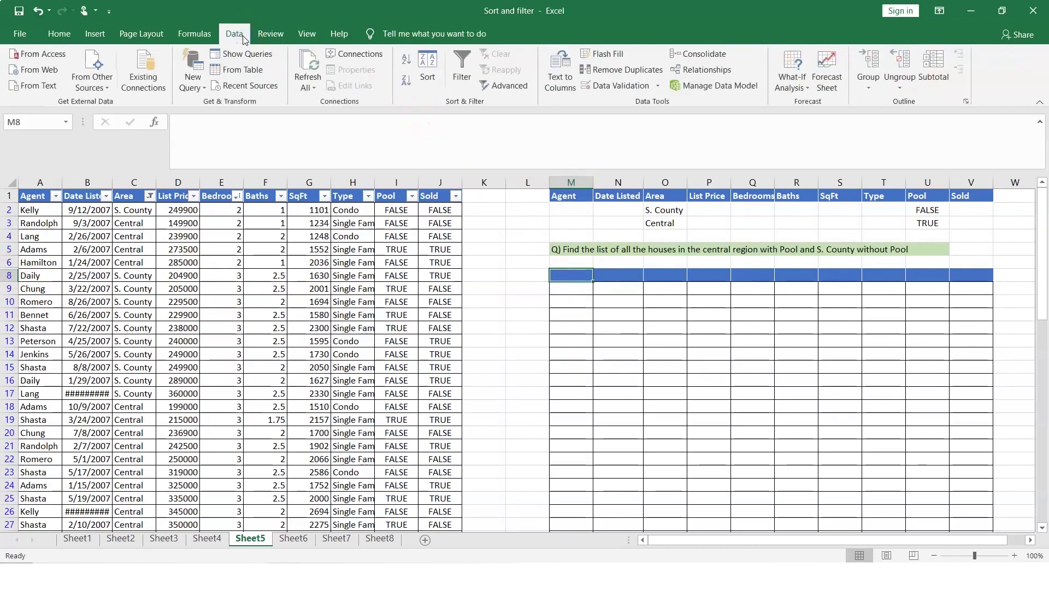
click(451, 76)
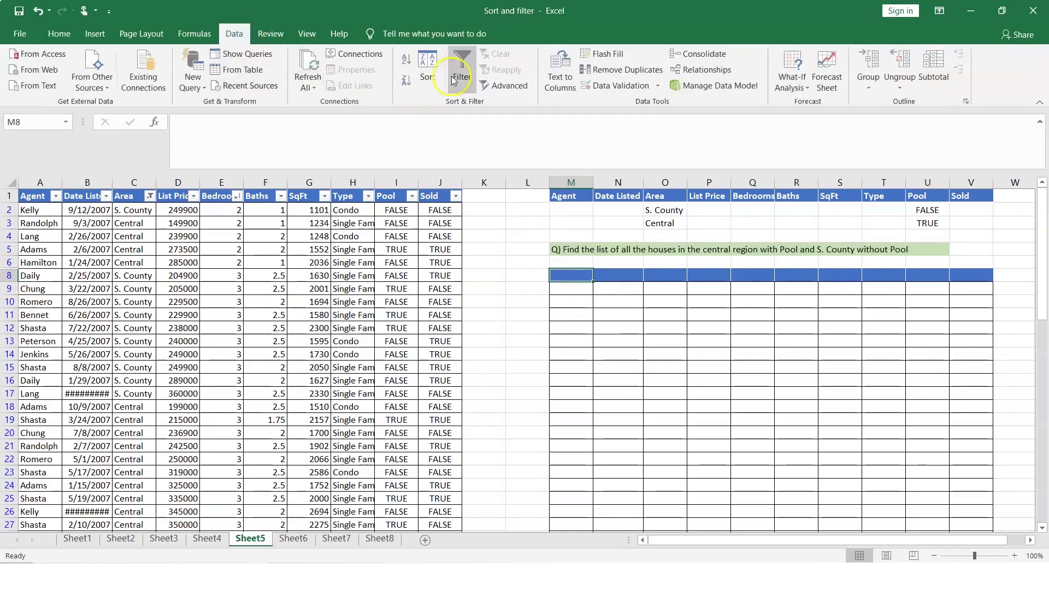
click(516, 88)
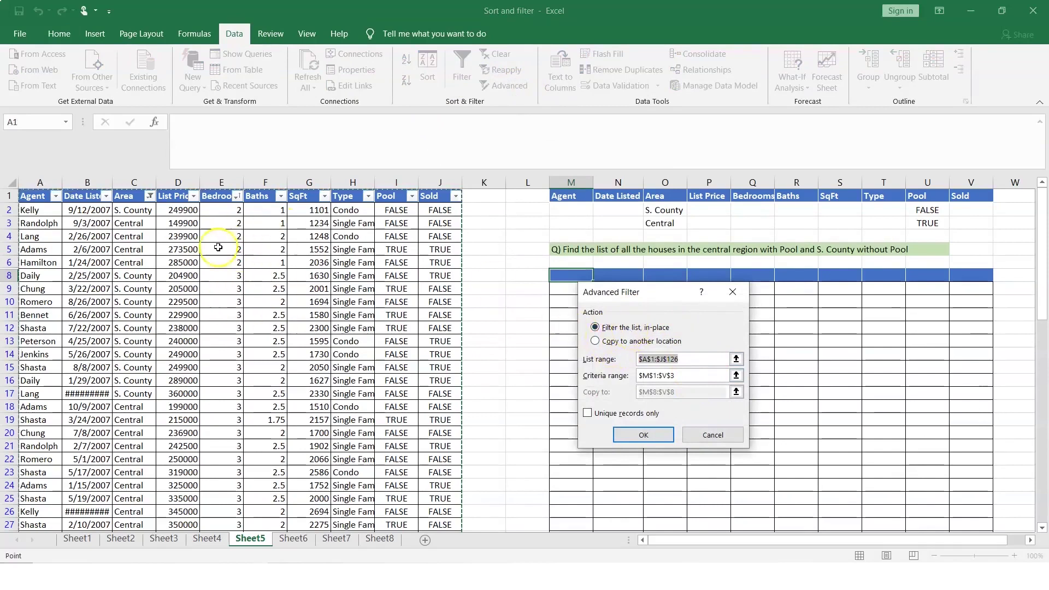
click(594, 341)
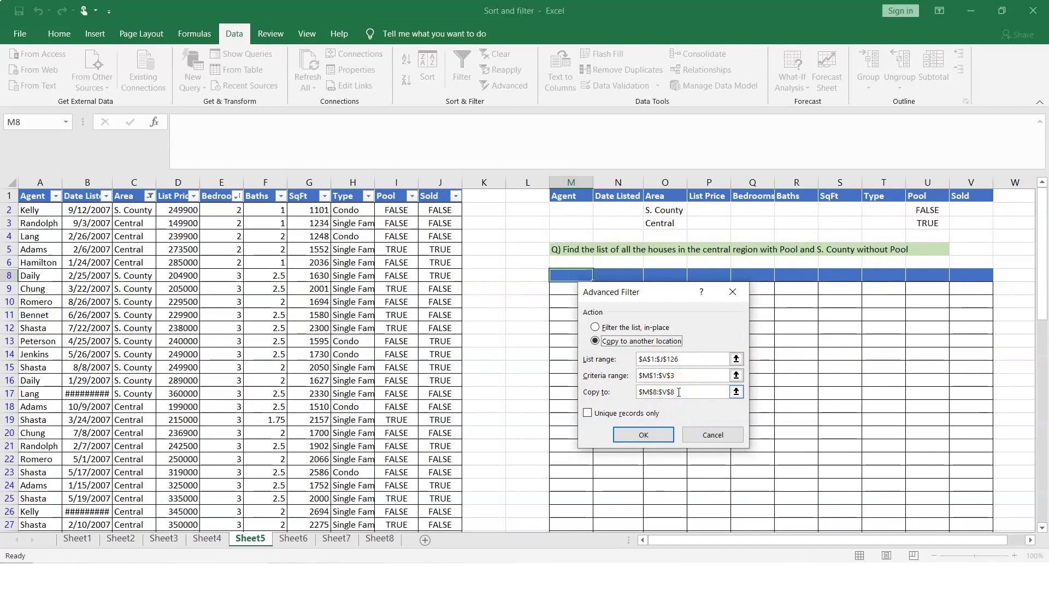
click(656, 434)
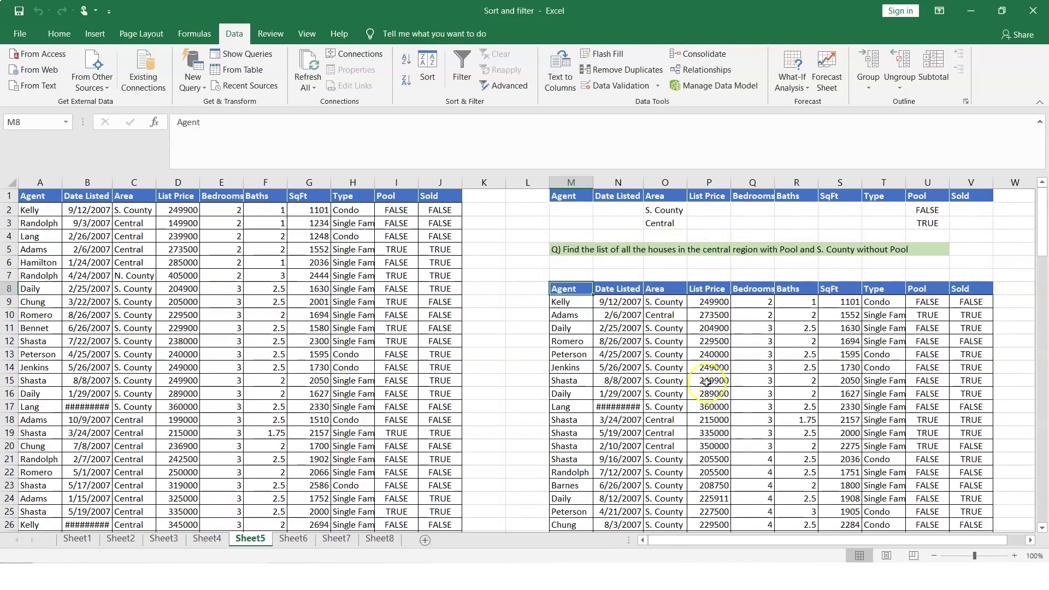
Check the Area and Pool values of several rows in the filtered list against the two criteria rows
click(674, 304)
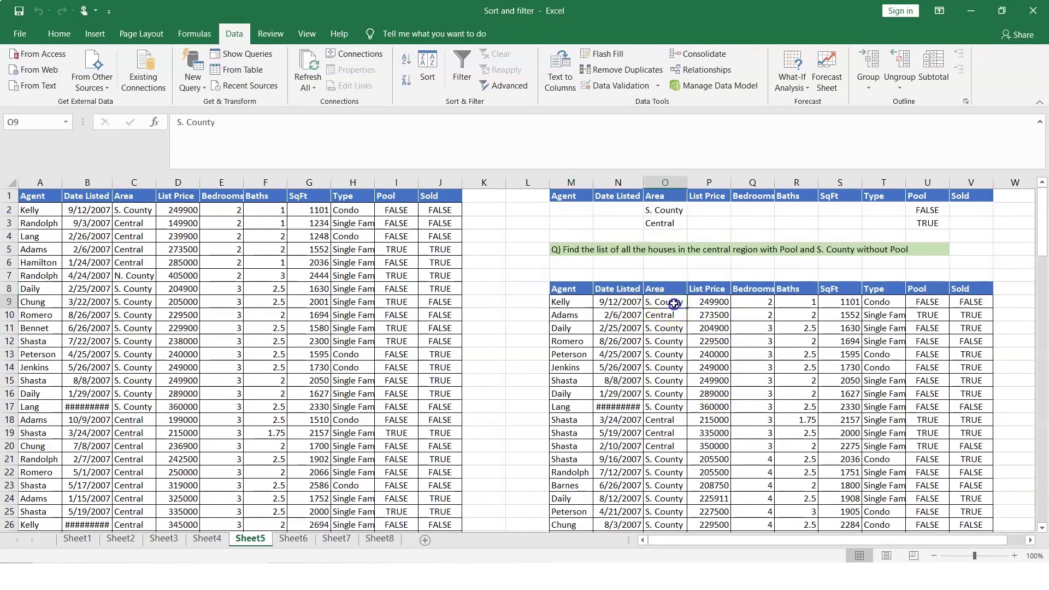
click(929, 302)
click(680, 315)
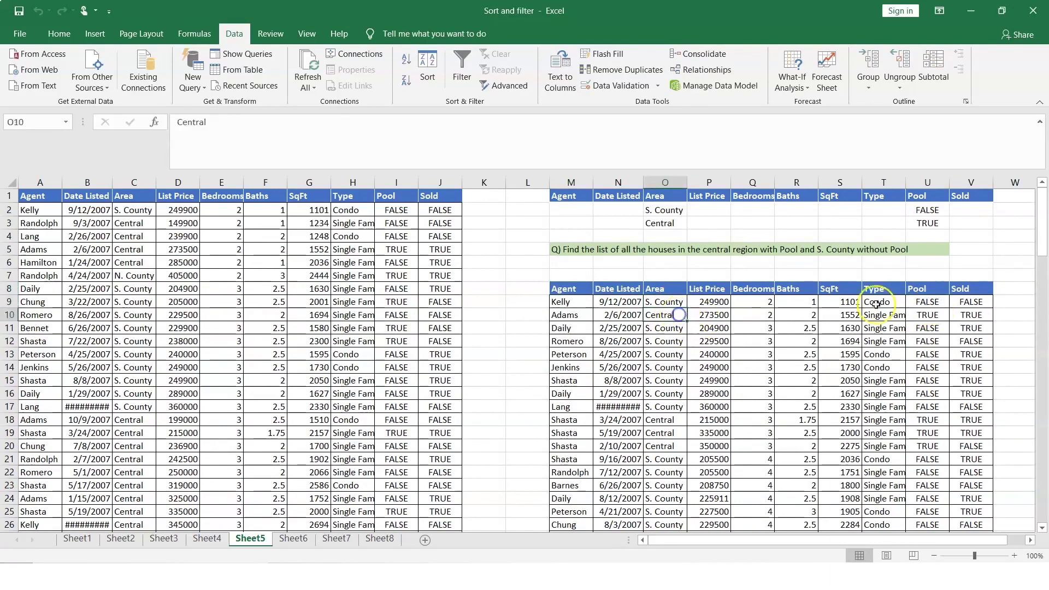
click(941, 313)
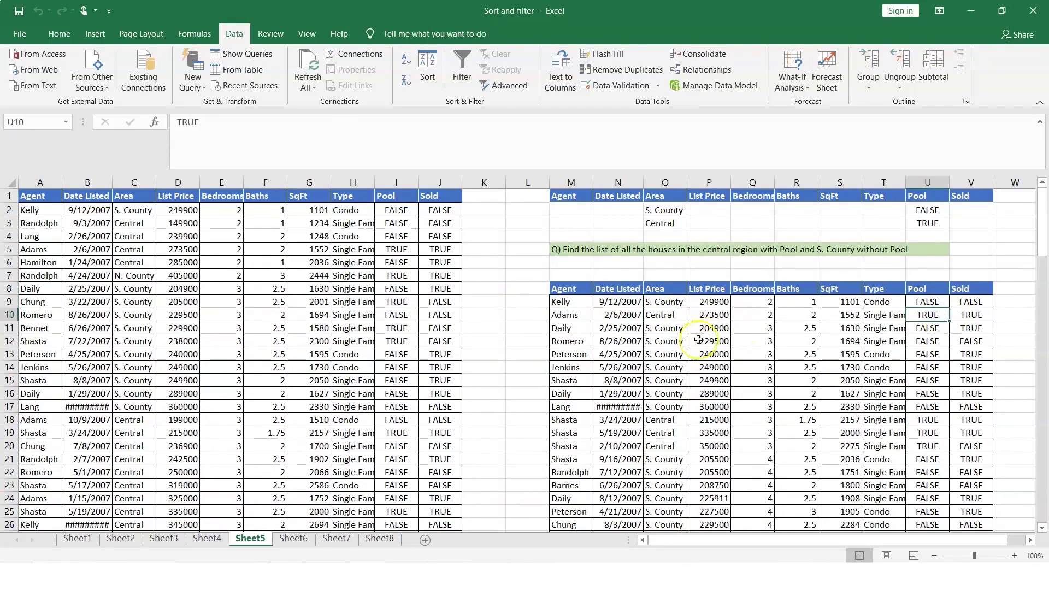
click(677, 329)
click(929, 327)
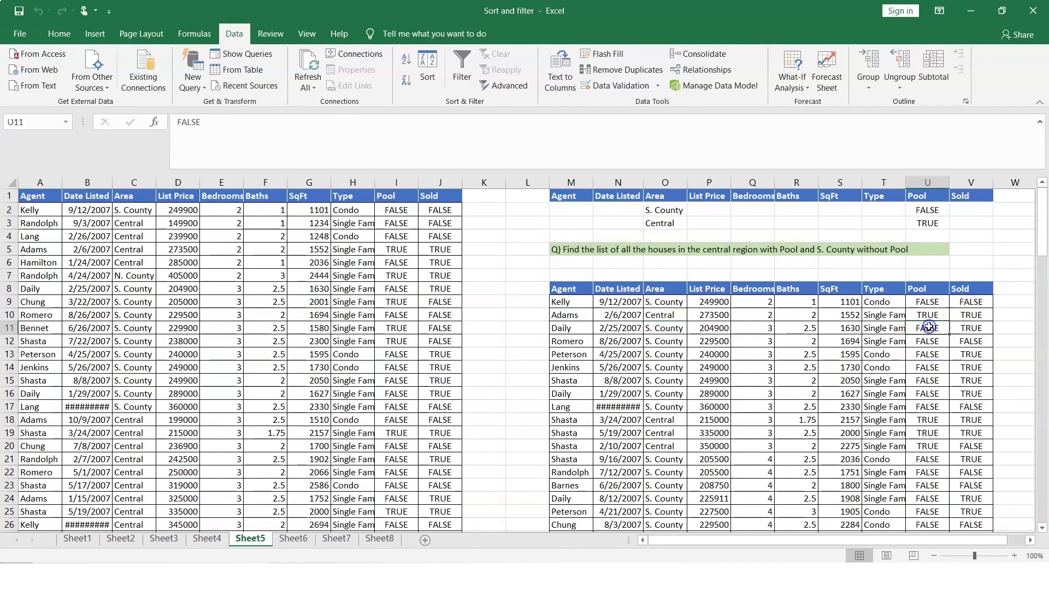
click(672, 425)
click(925, 419)
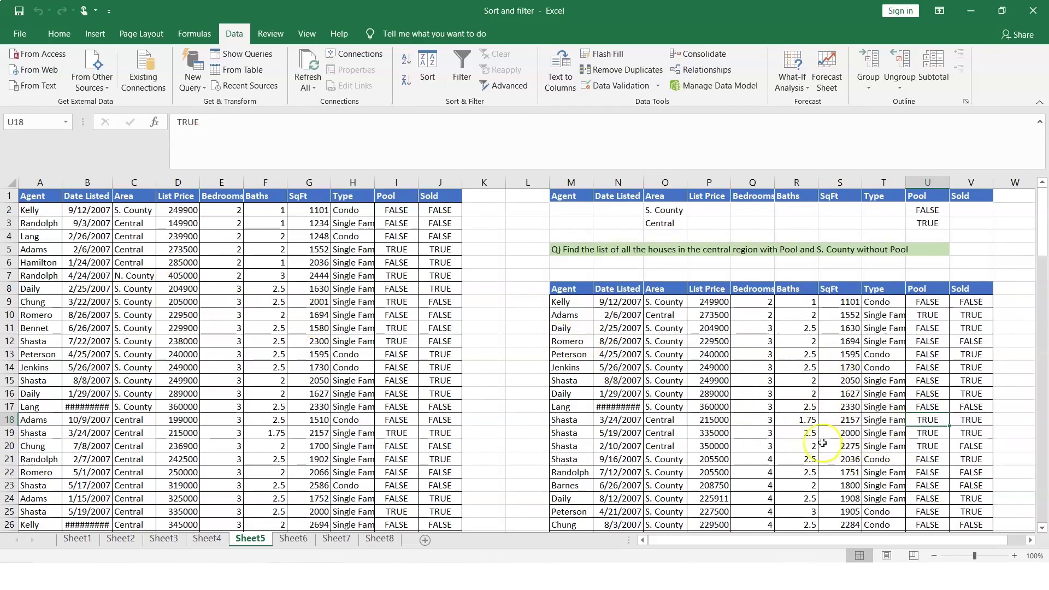
Widen the Date Listed columns of both tables and the filtered list's Type column to fit their contents
drag(644, 184, 663, 183)
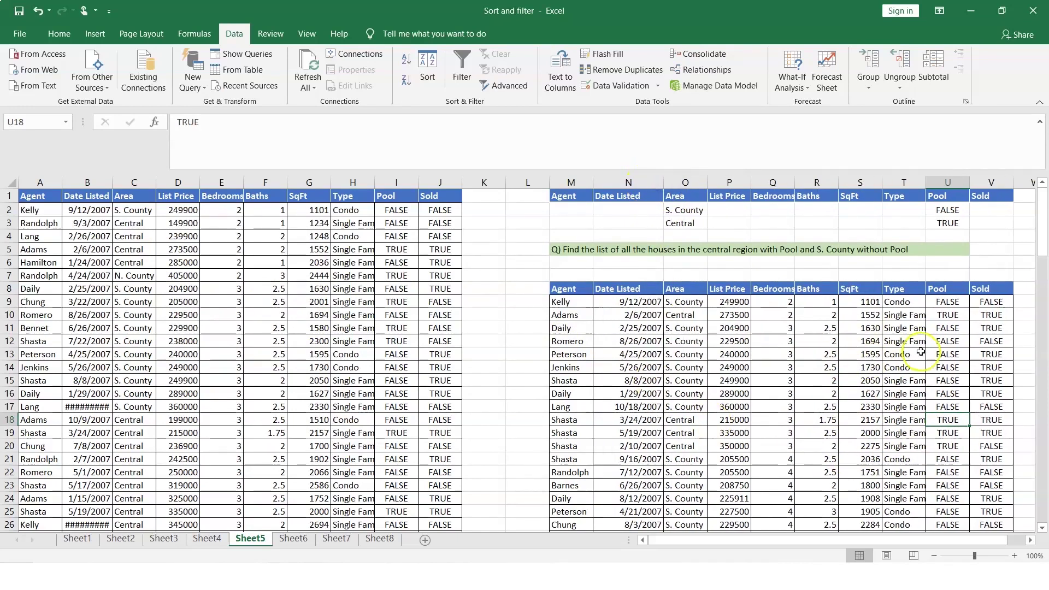
drag(926, 184, 936, 185)
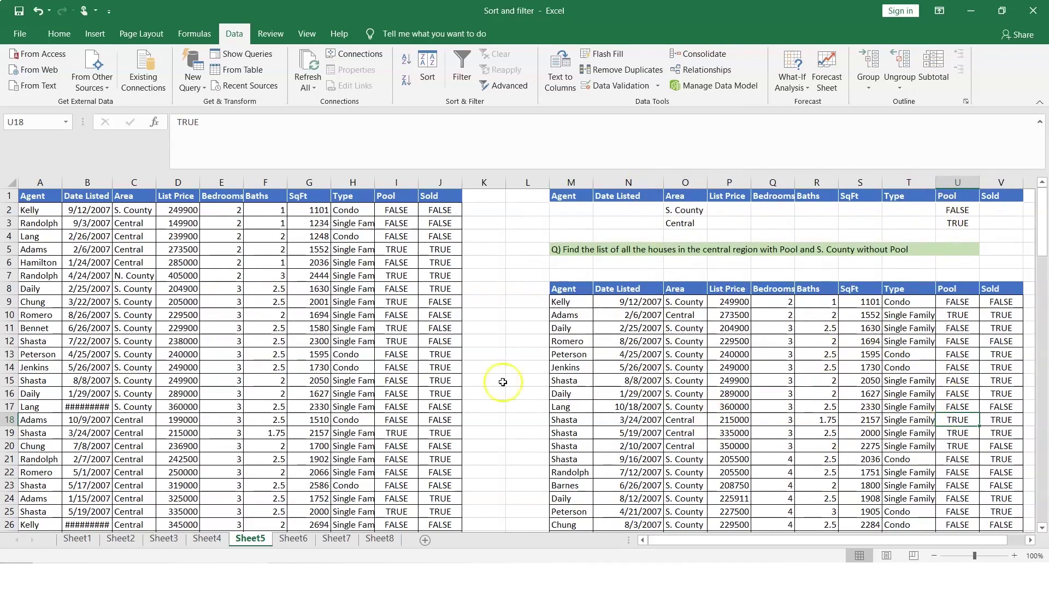
drag(113, 182, 127, 181)
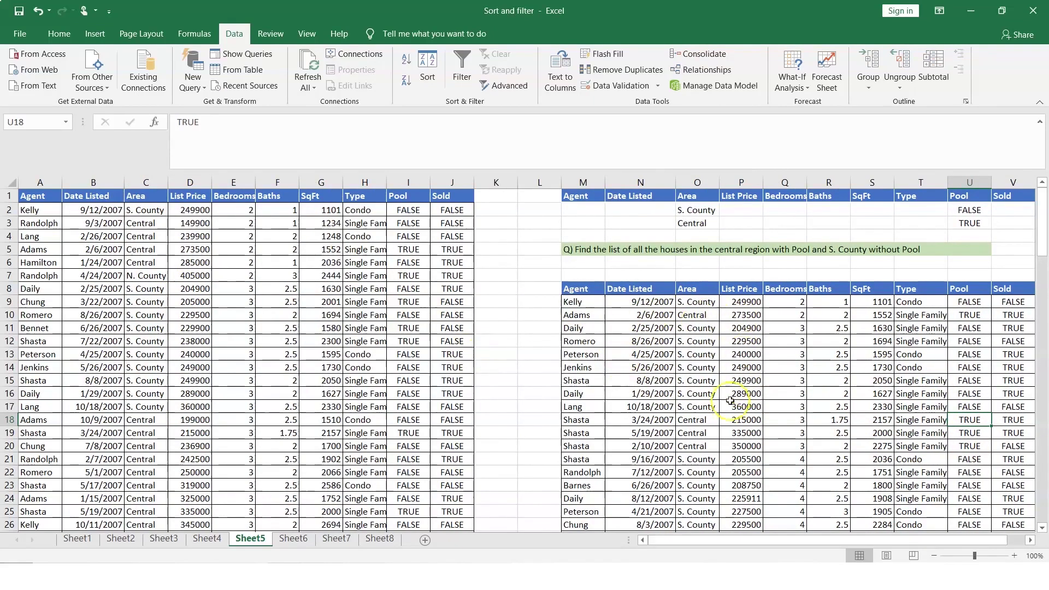
Open Sheet6, switch to the Notepad task list, and correct the Sheet6 task to read "N County area having 2 brs"
click(293, 539)
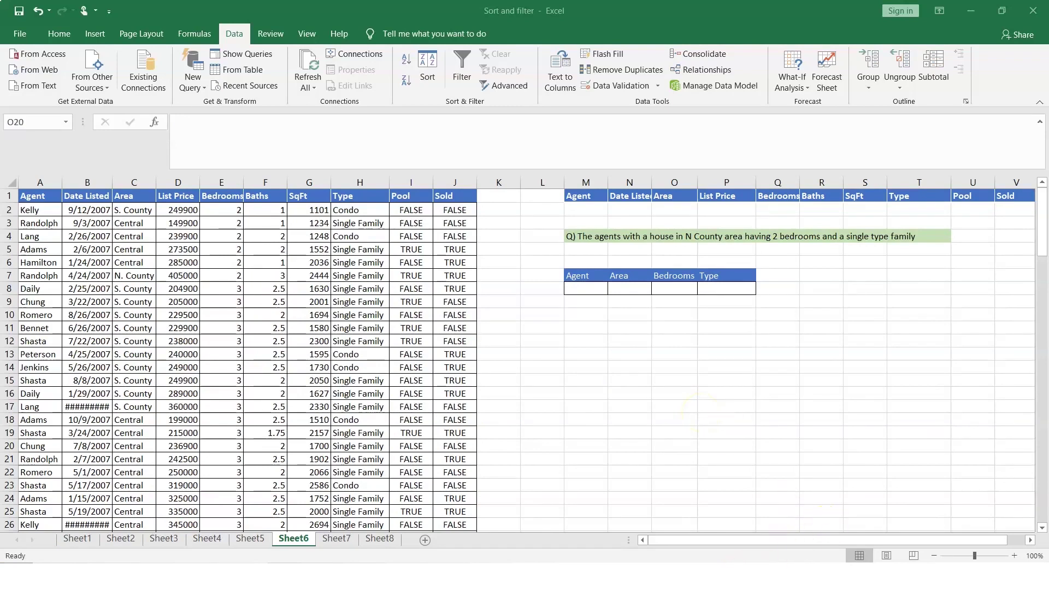
key(alt+Tab)
drag(144, 217, 399, 217)
click(388, 217)
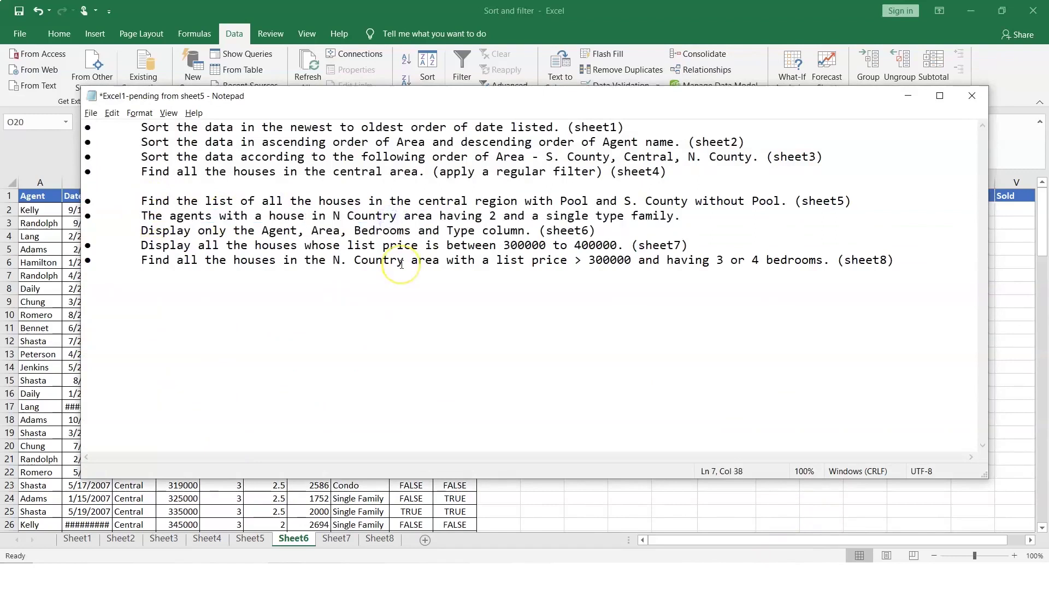
key(BackSpace)
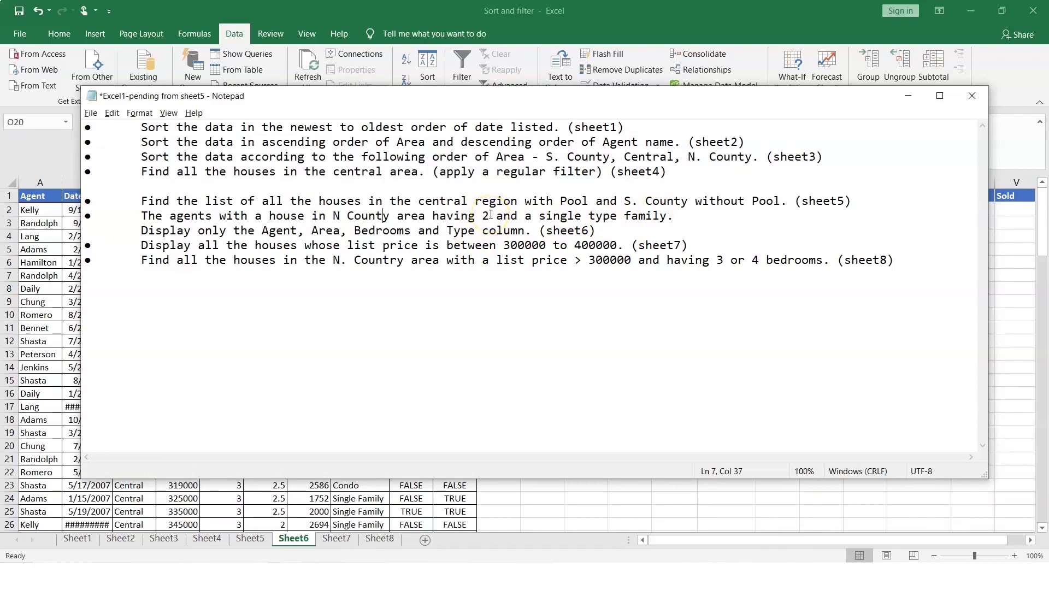
text(brs)
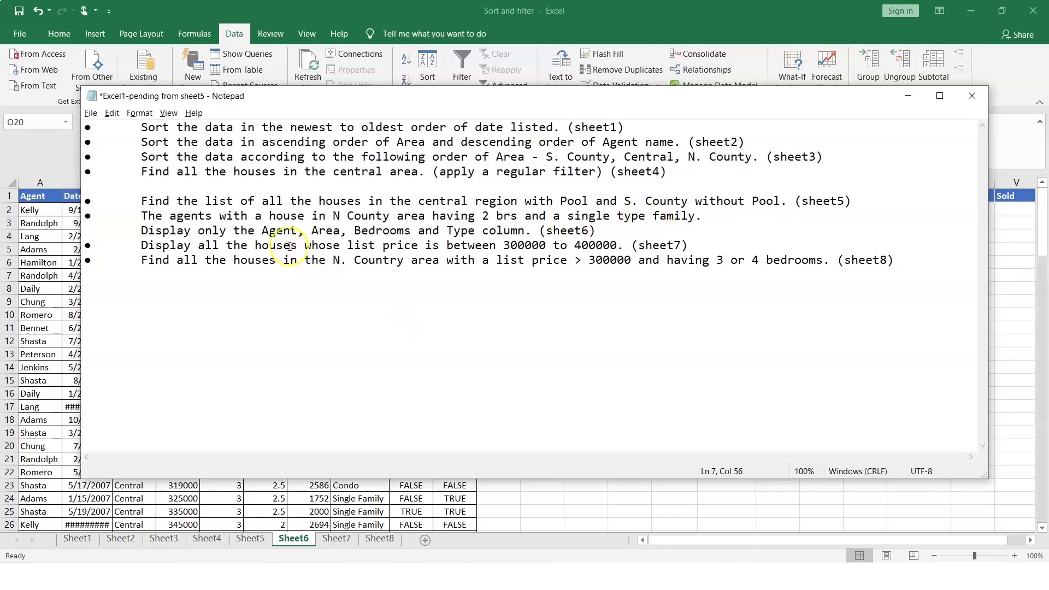
drag(265, 231, 470, 227)
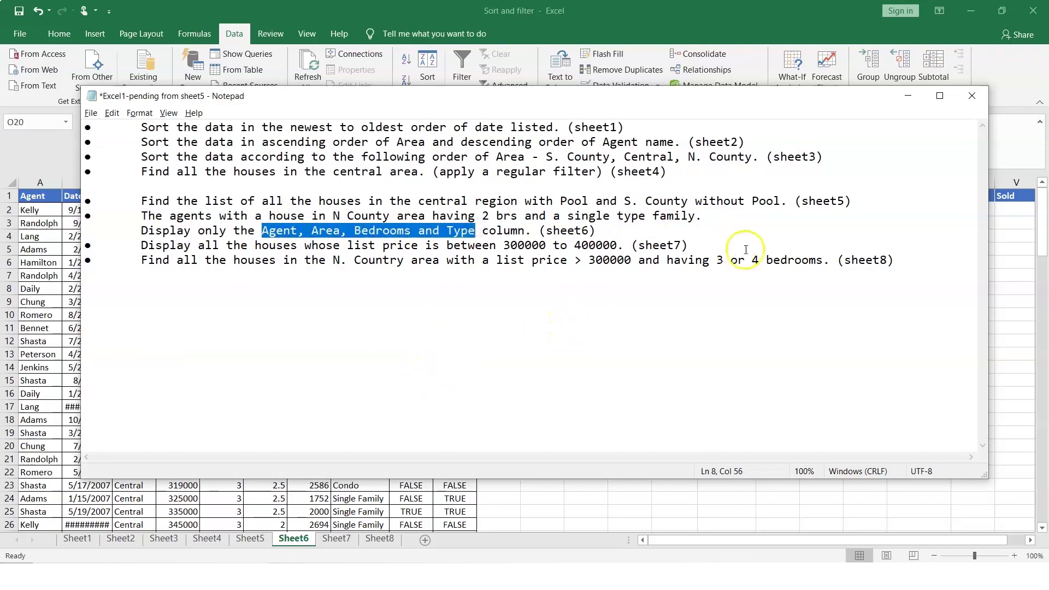
click(907, 97)
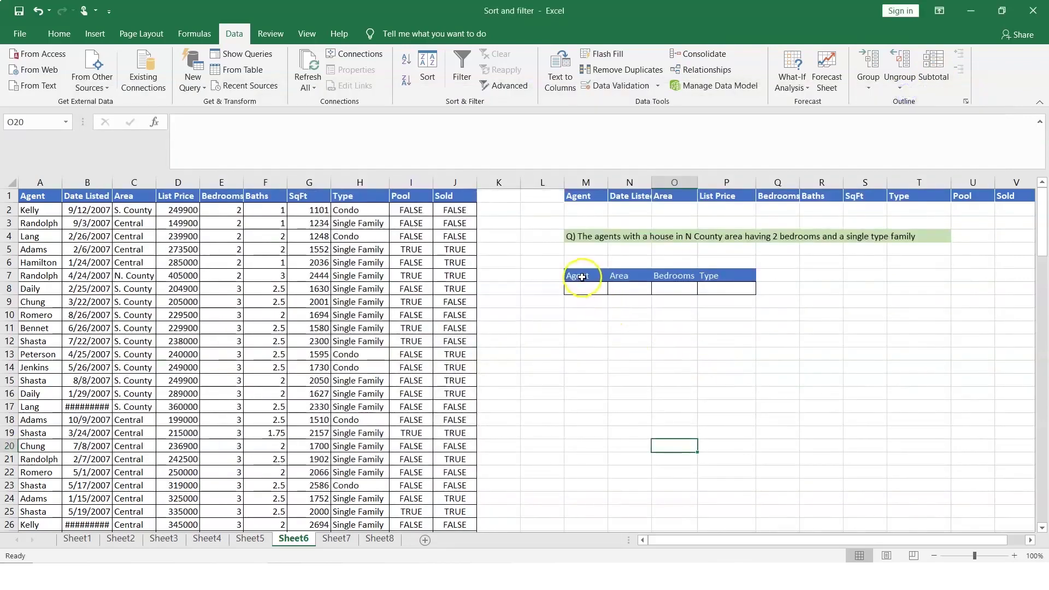
In Excel, compare the Agent, Area, Bedrooms and Type output headers with the source table headers and the criteria headers in row 1
drag(582, 277, 745, 280)
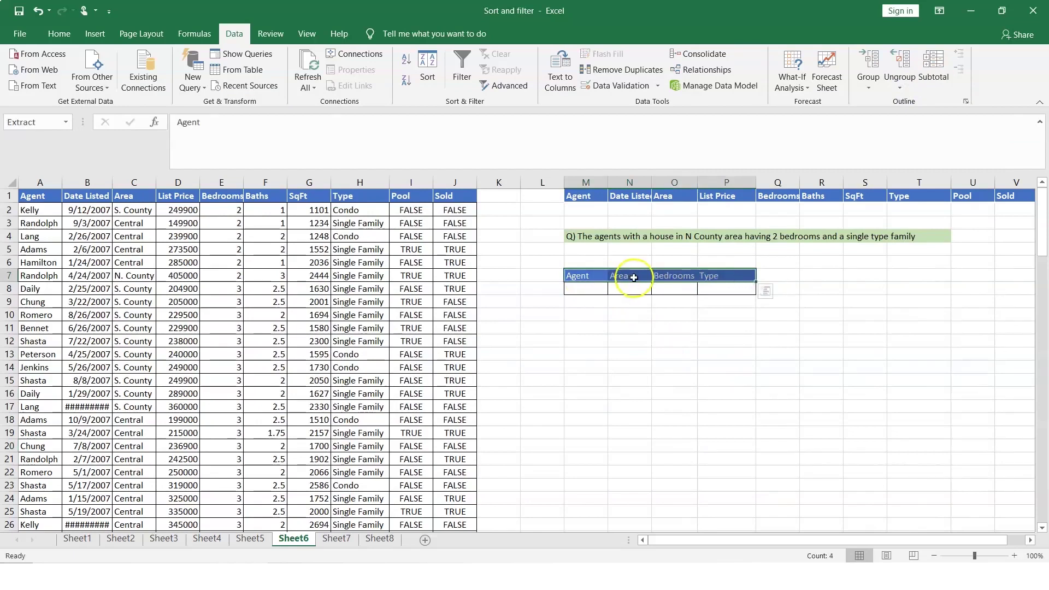
click(713, 278)
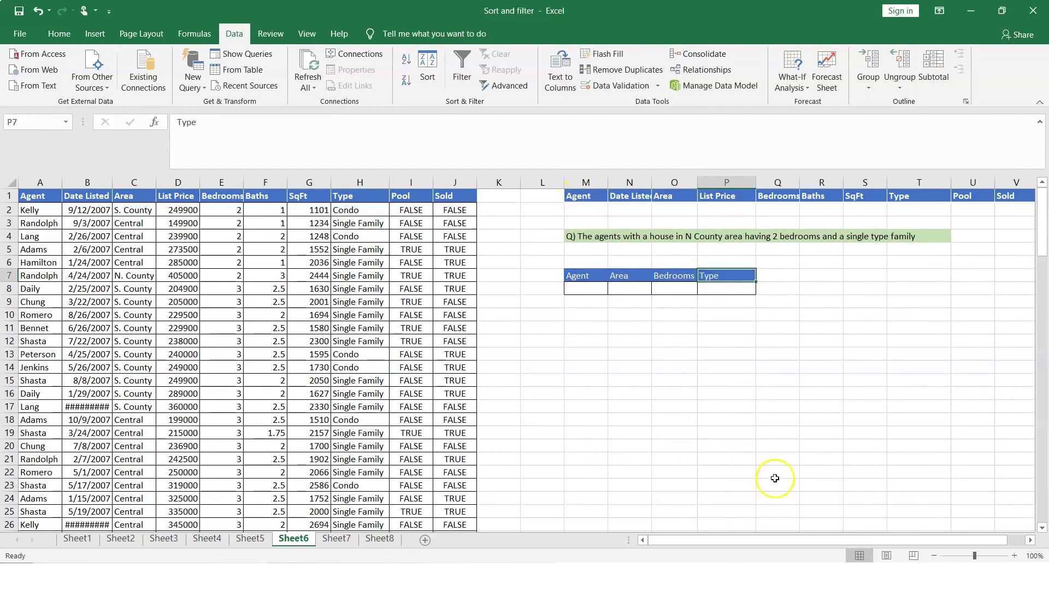
click(40, 196)
drag(63, 199, 445, 195)
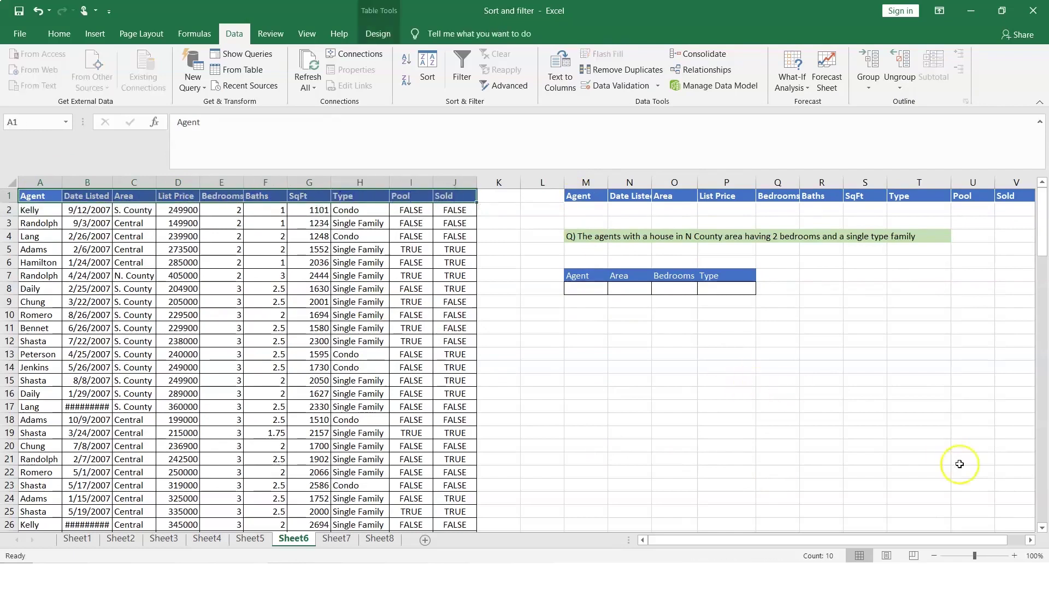
click(1030, 540)
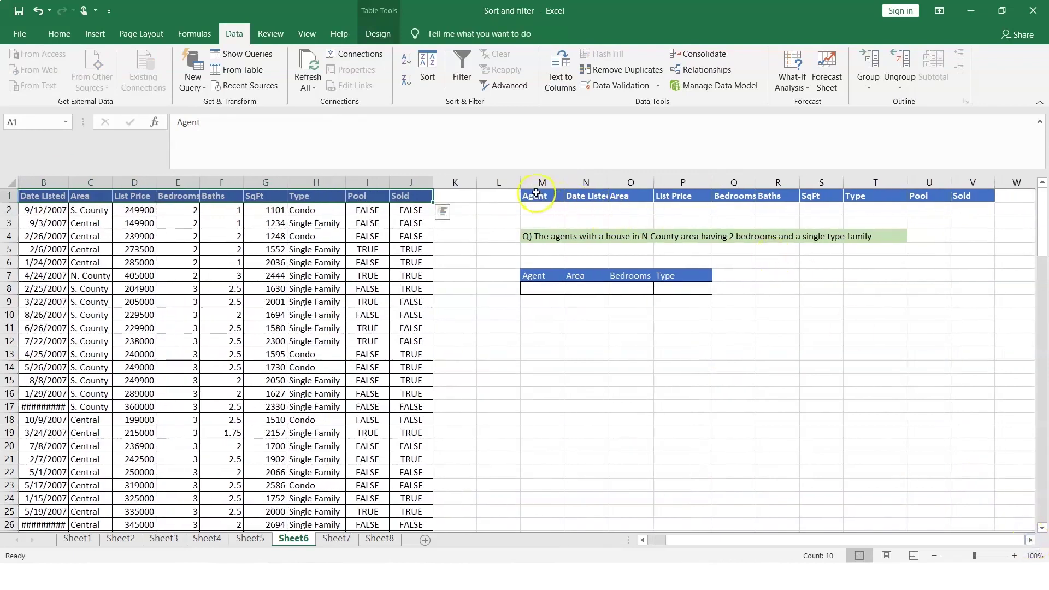
click(655, 541)
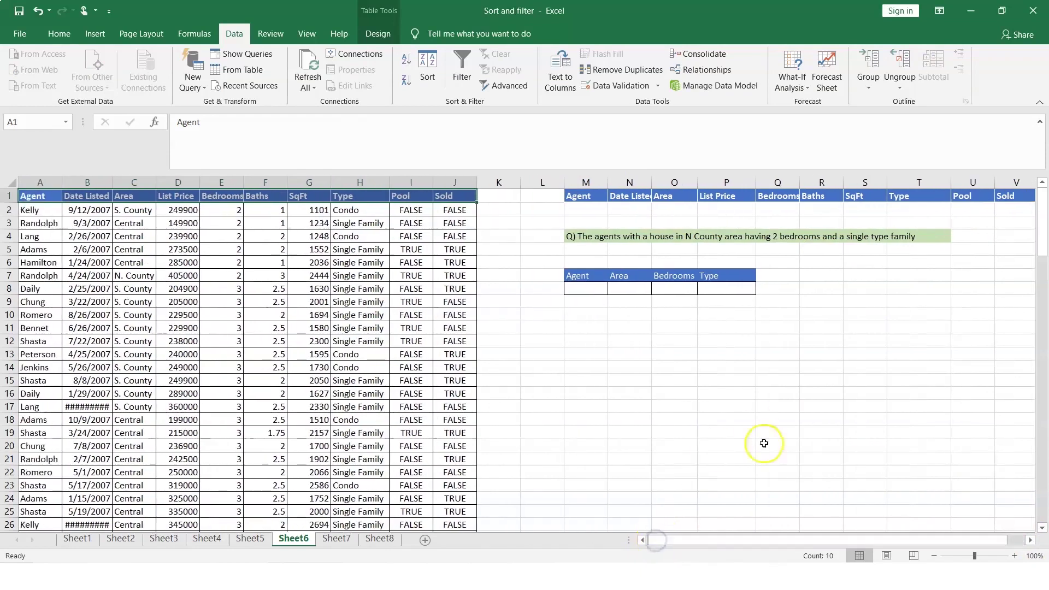
click(1031, 541)
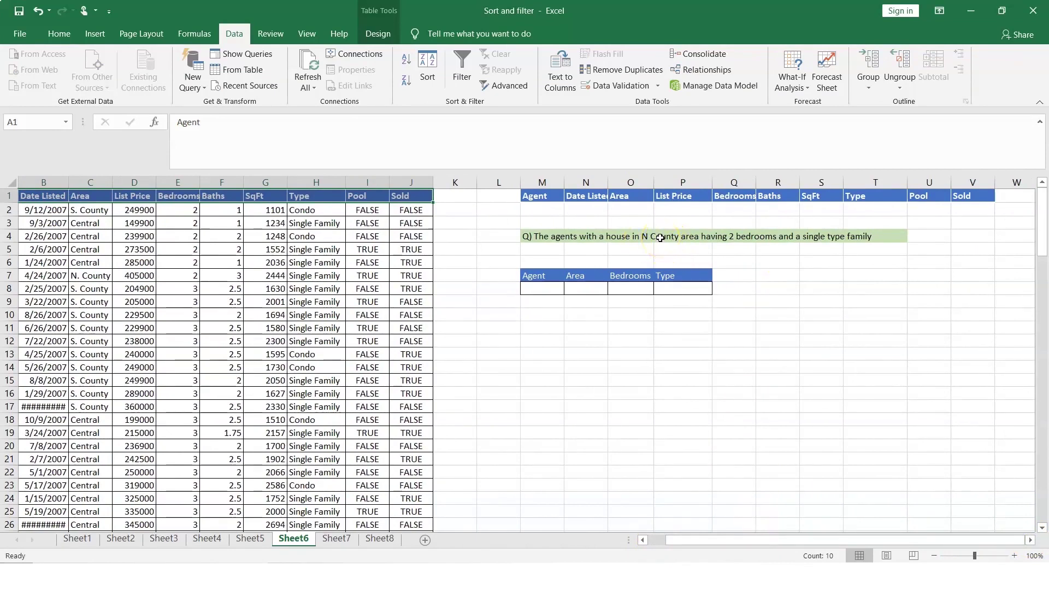
Fill the Sheet6 criteria by linking Area cell O2 to the N. County entry in C7 and Bedrooms cell Q2 to the 2 in E2
click(634, 204)
text(=)
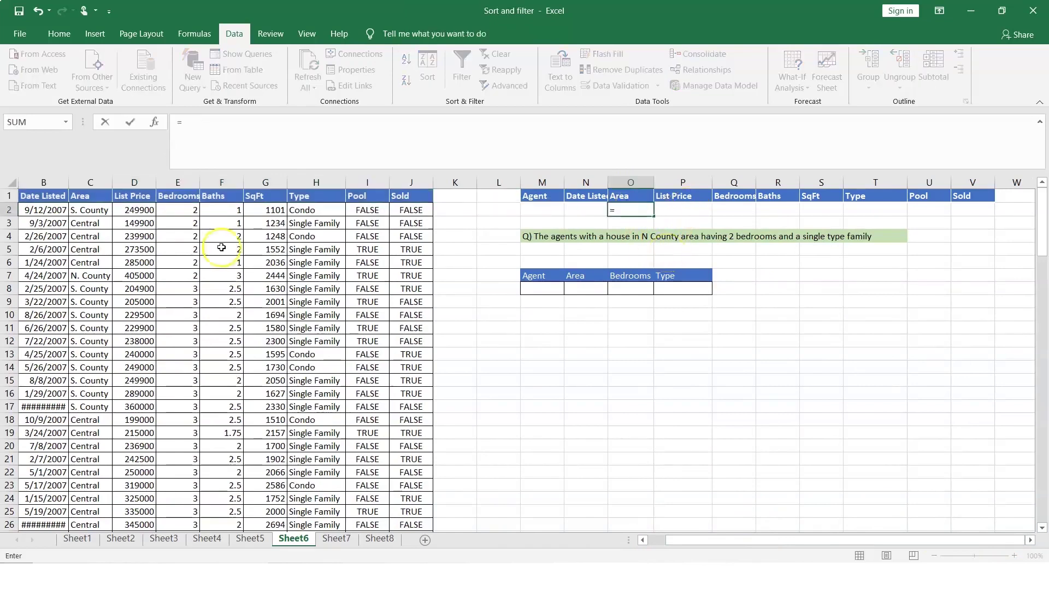
click(86, 275)
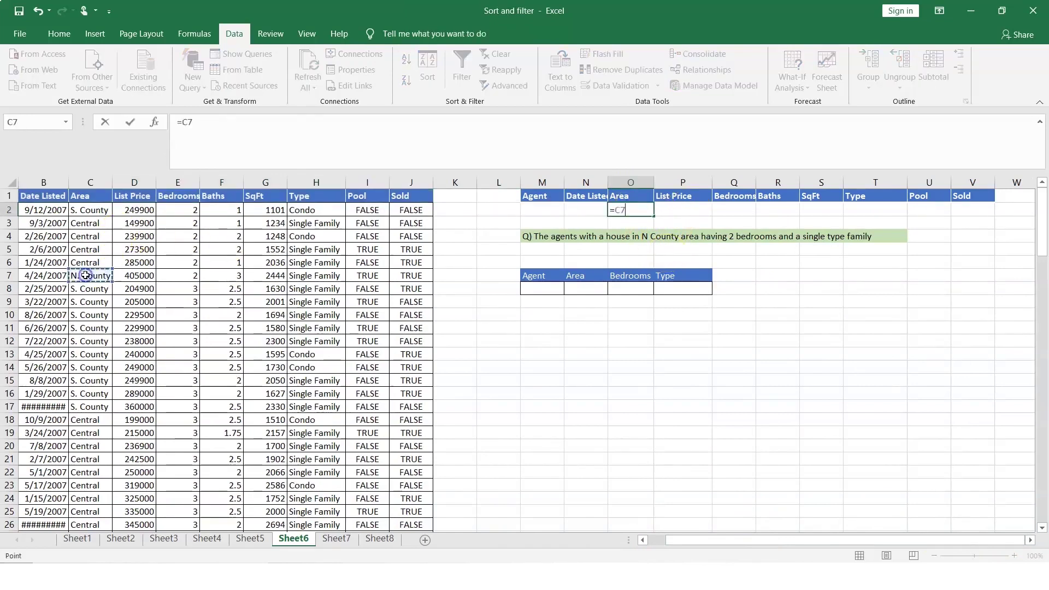
key(Return)
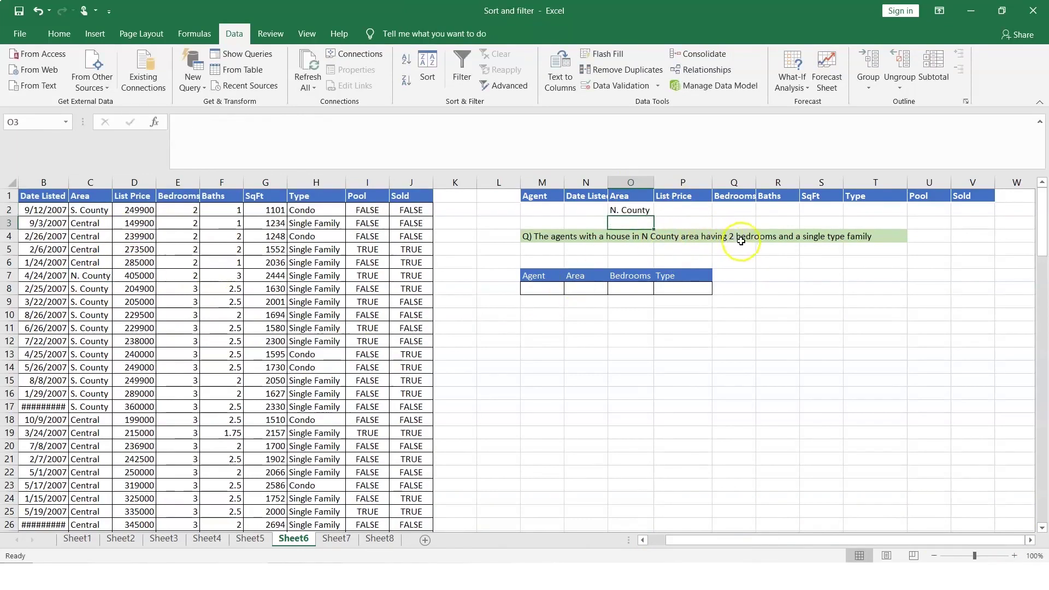
click(731, 208)
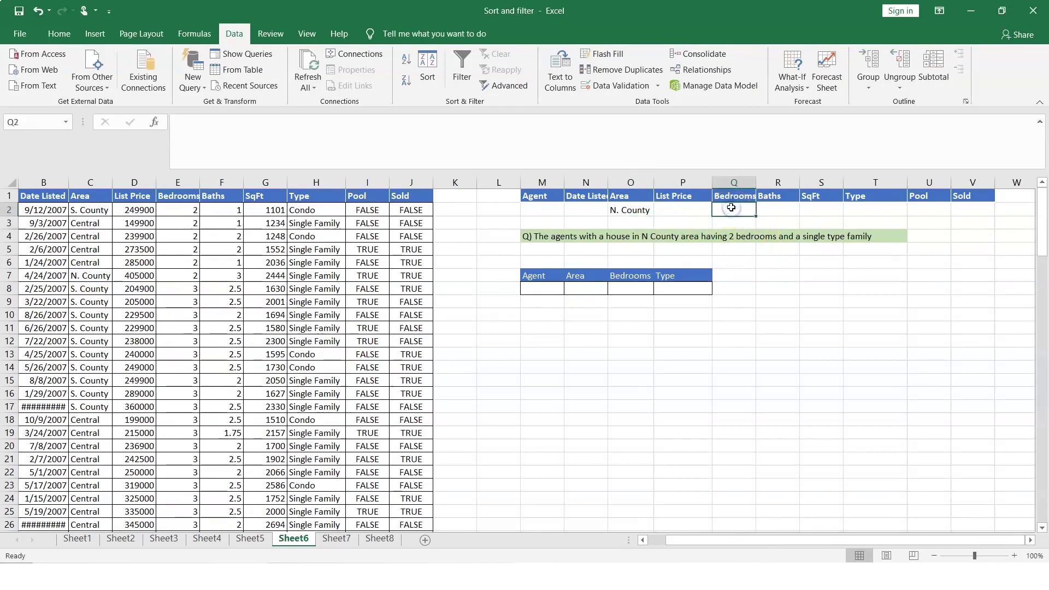
text(=)
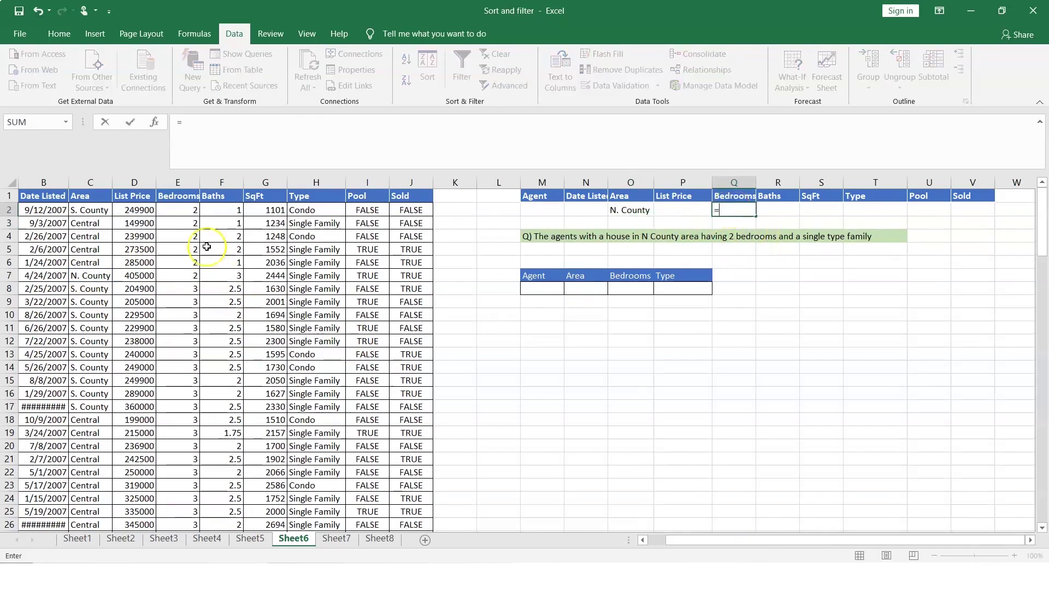
click(188, 210)
key(Return)
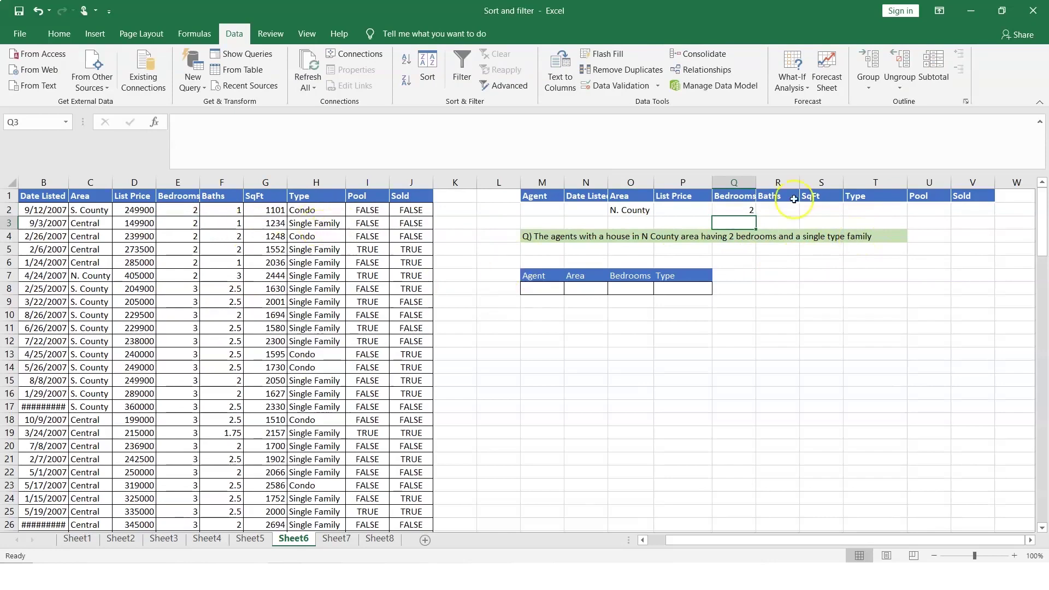
Link the Type criterion in T2 to the Single Family entry in H3, and select the criteria range M1:V2
click(869, 210)
text(=)
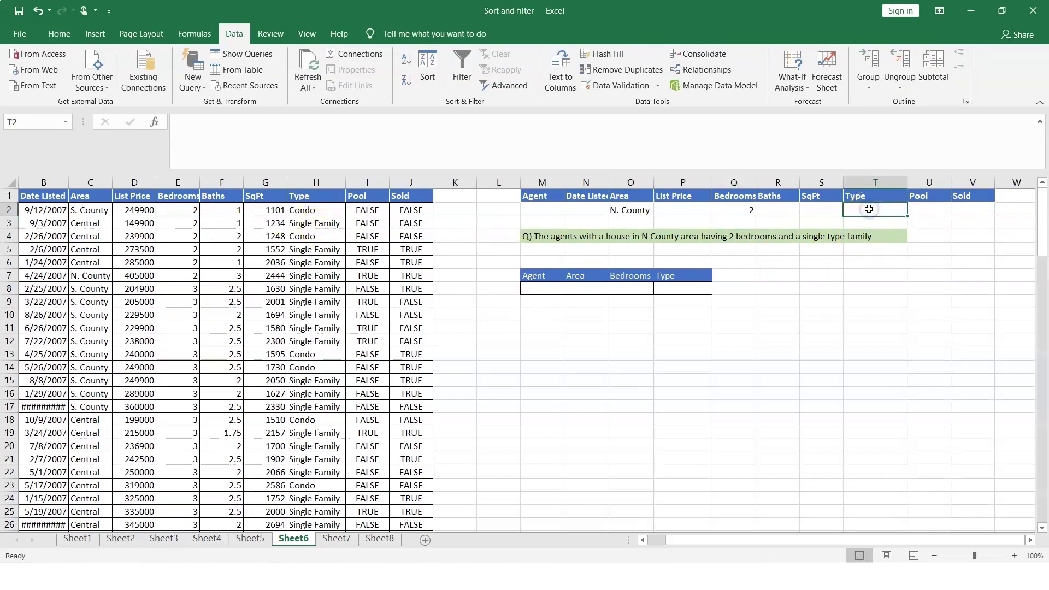
click(318, 223)
key(Return)
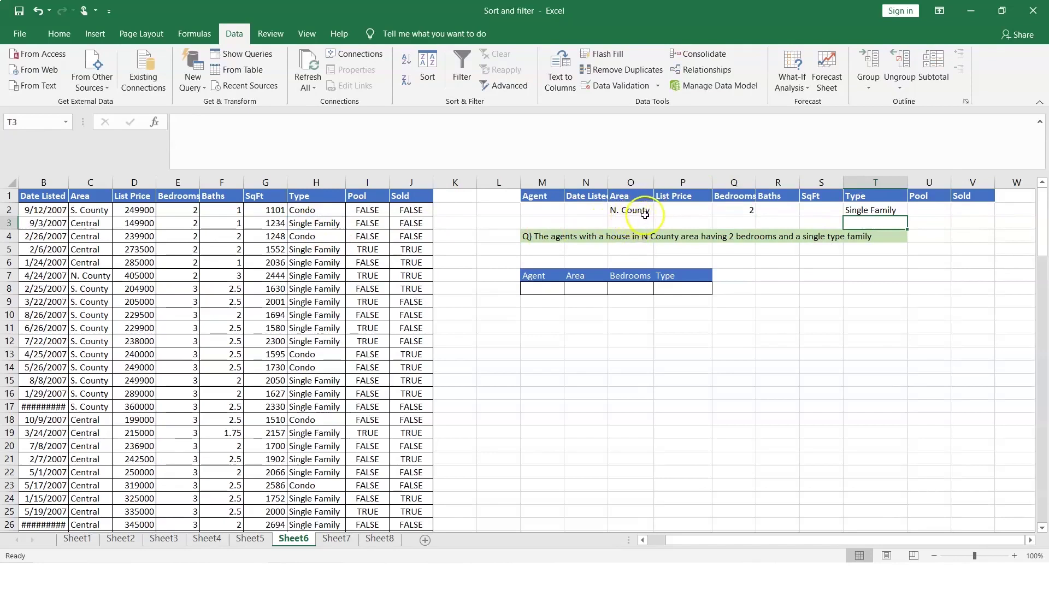
click(875, 210)
drag(536, 195, 981, 215)
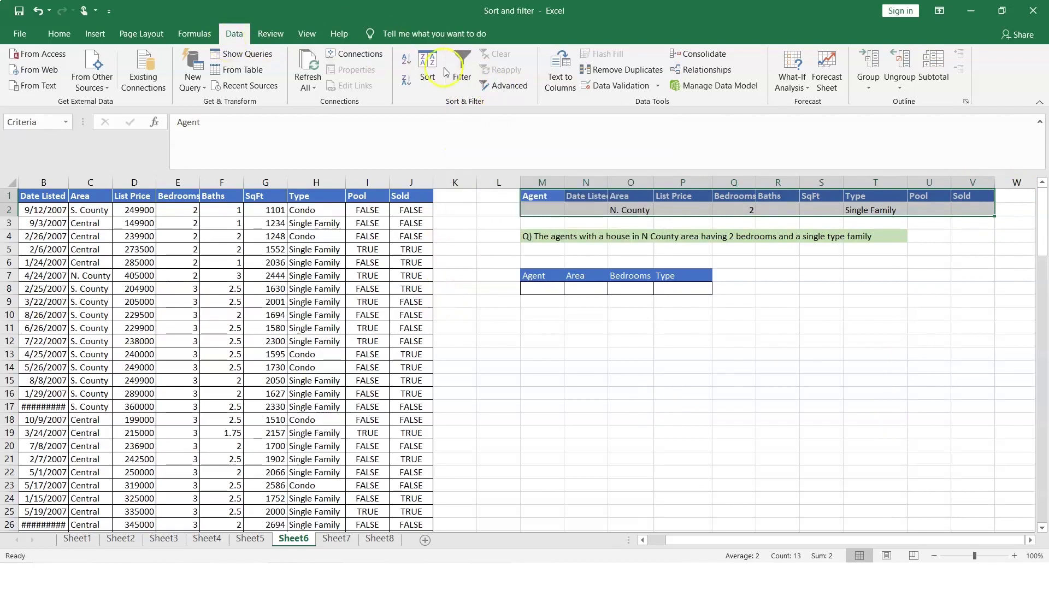
Run an Advanced Filter copying matches to another location, with list range A1:J126, criteria range M1:V2 and output range M7:P7
click(518, 88)
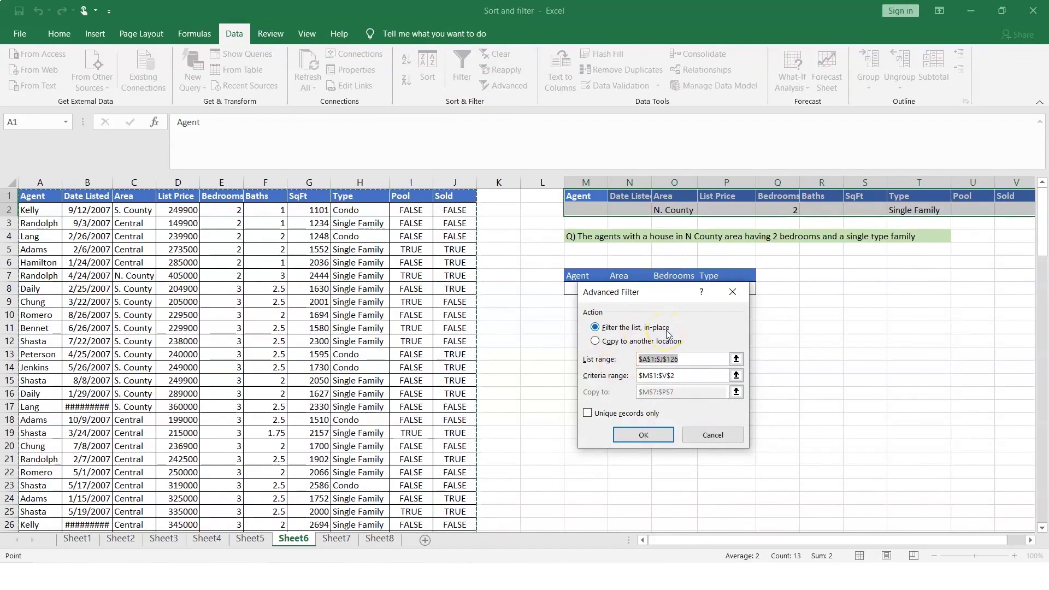
click(595, 342)
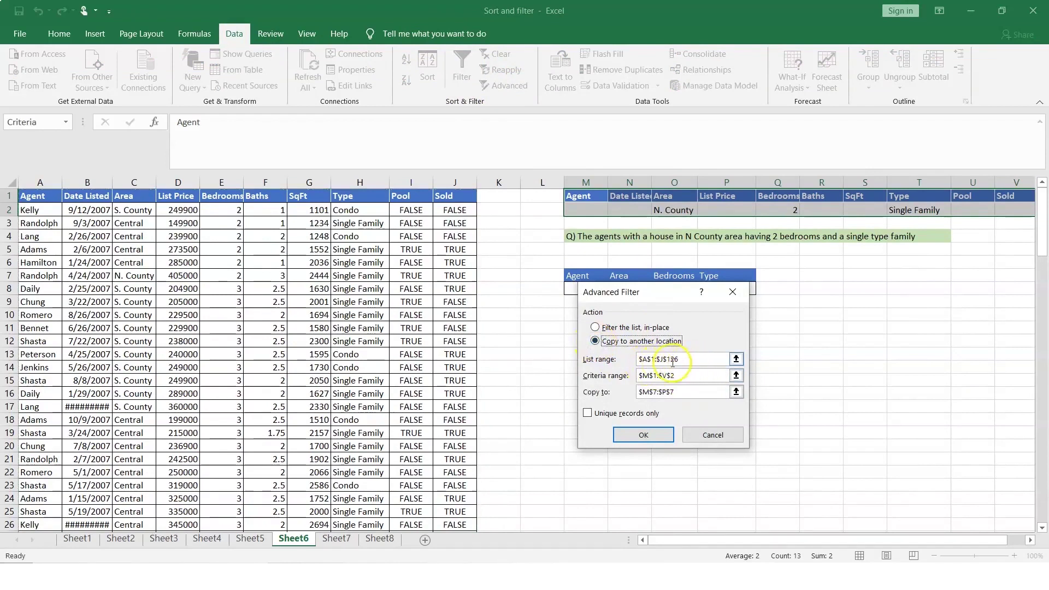
click(737, 360)
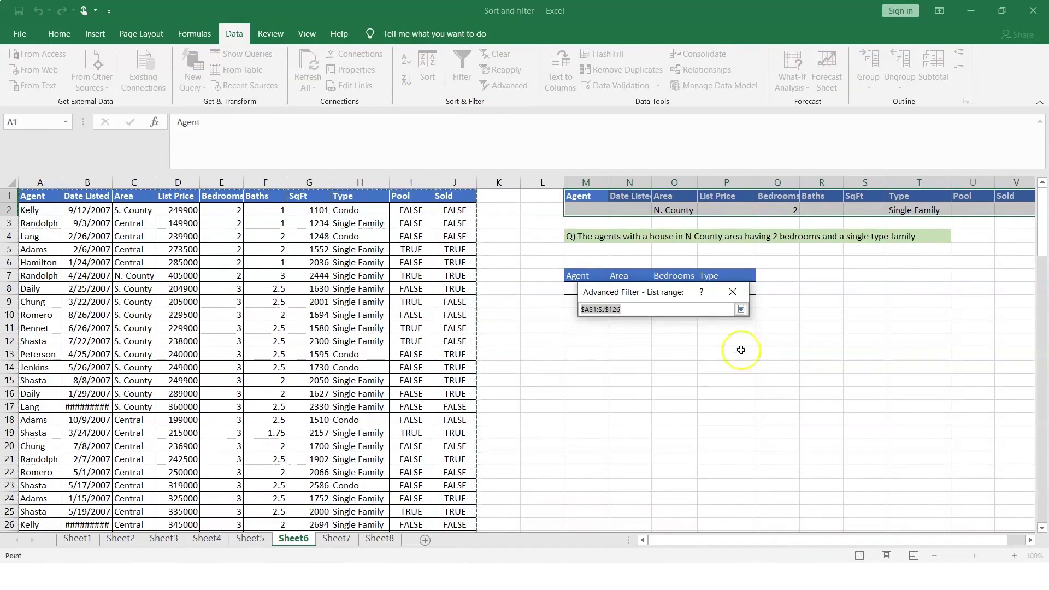
click(742, 309)
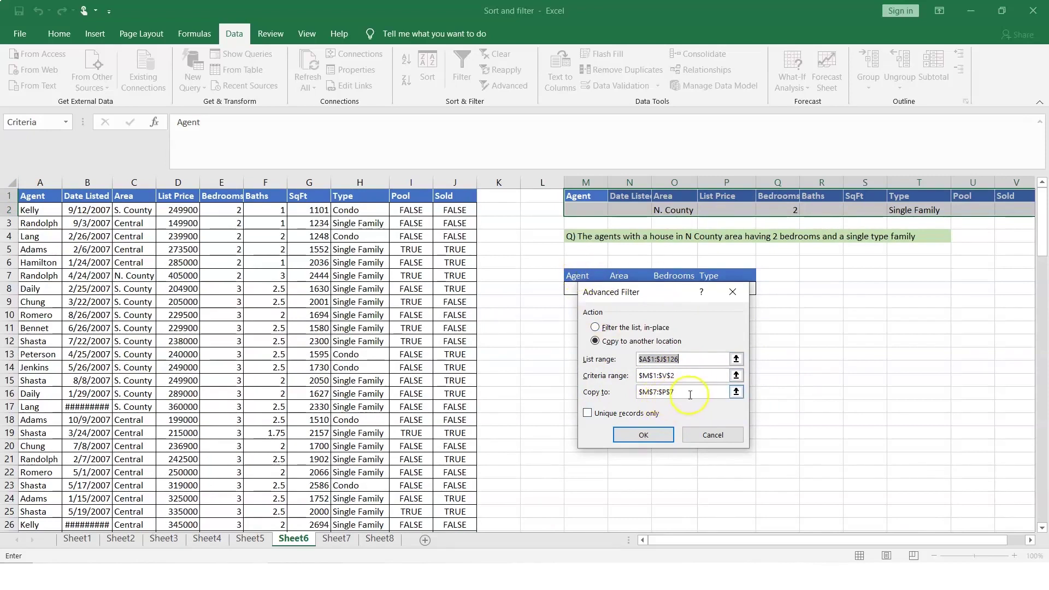
click(655, 440)
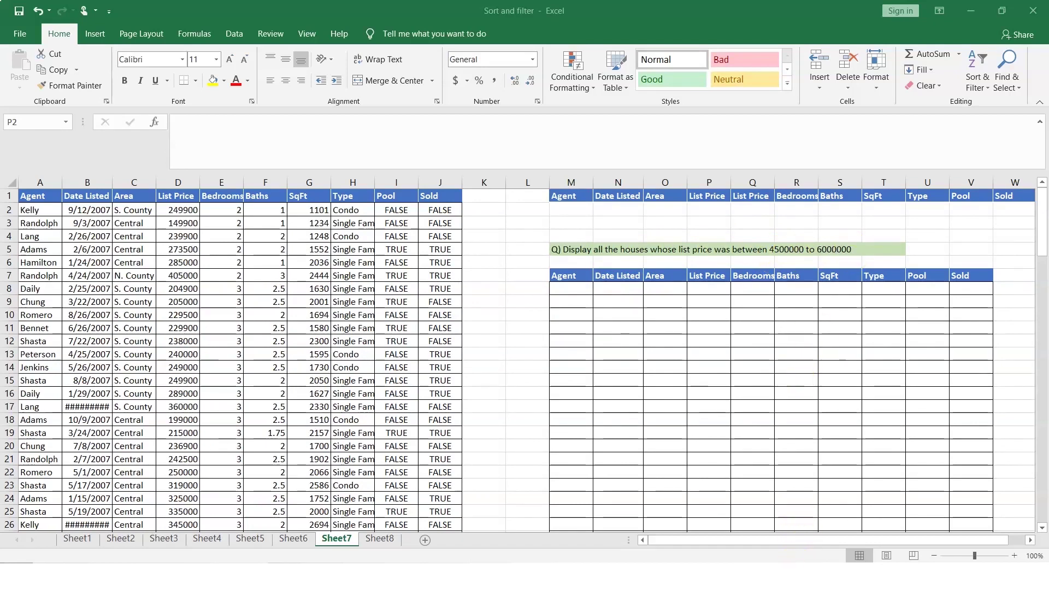
Check the Sheet7 task in the Notepad list, and correct the price range in Excel's M5 question to "300000 to 400000"
click(792, 580)
click(792, 580)
click(793, 579)
key(alt+Tab)
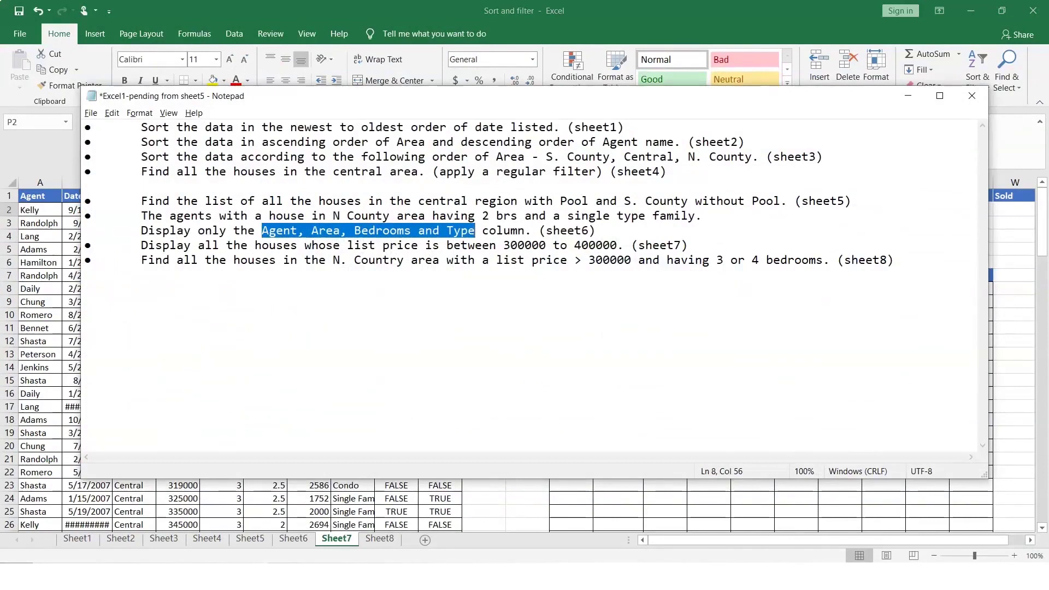
key(alt+Tab)
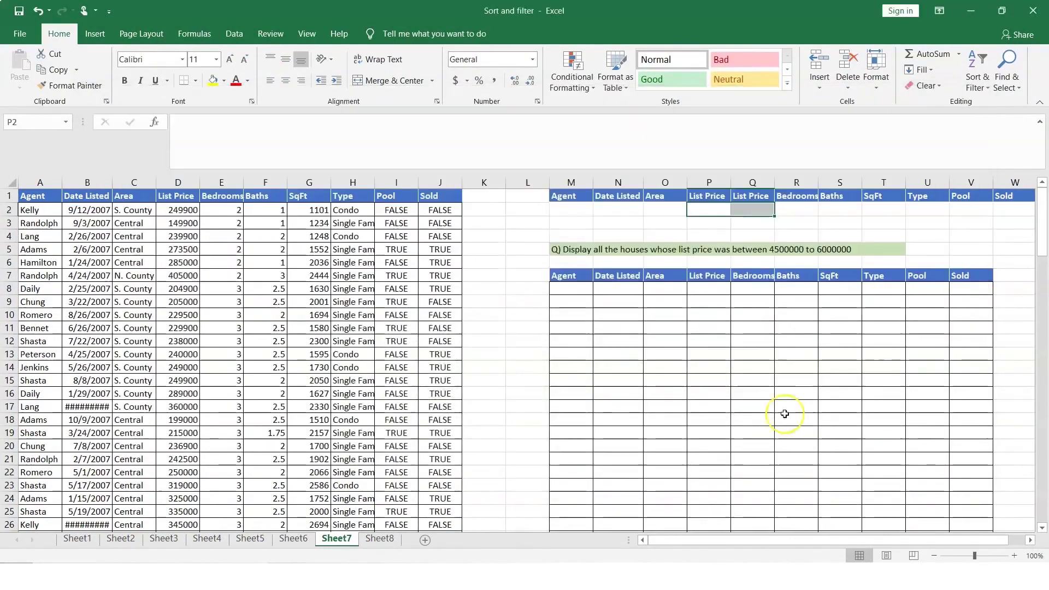
click(785, 250)
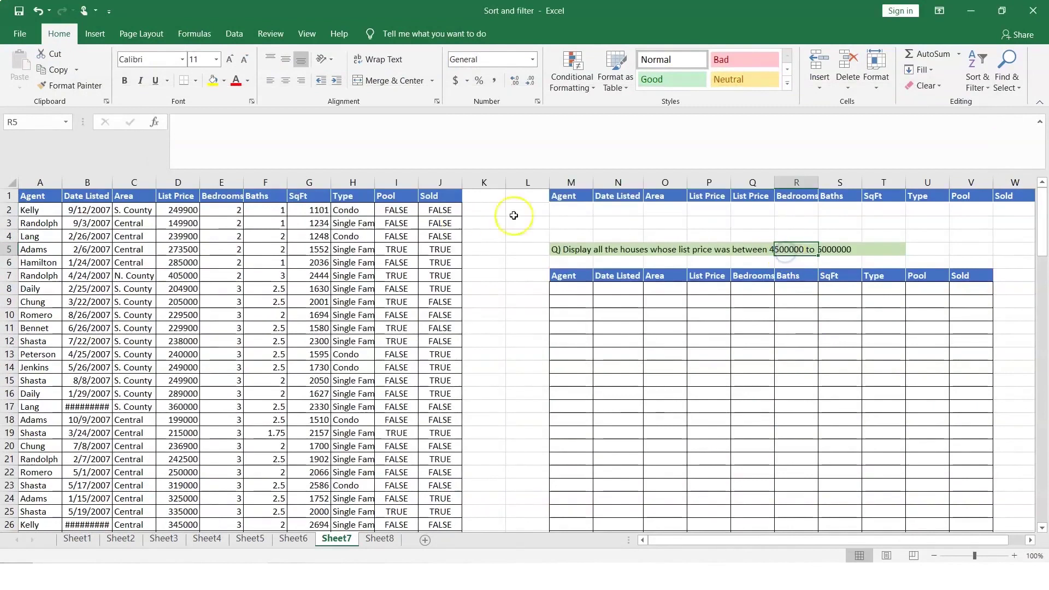
click(577, 250)
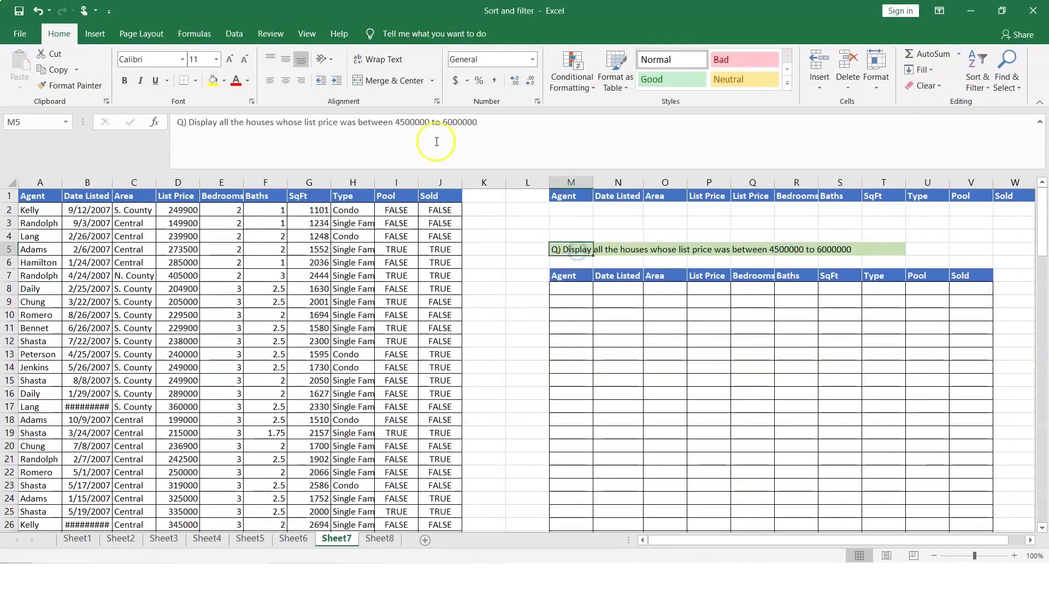
drag(397, 121, 408, 121)
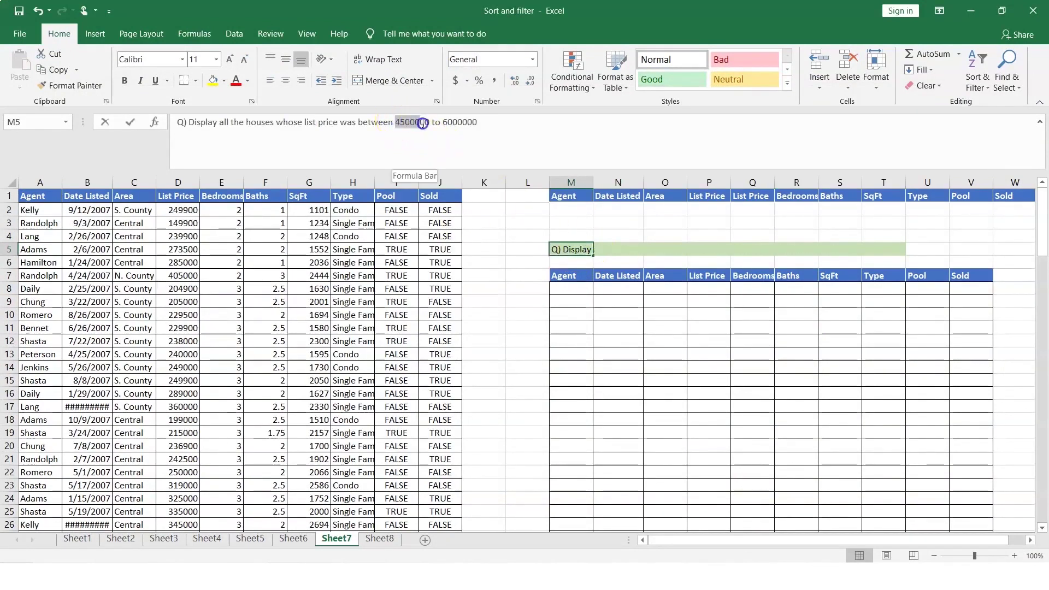
text(300)
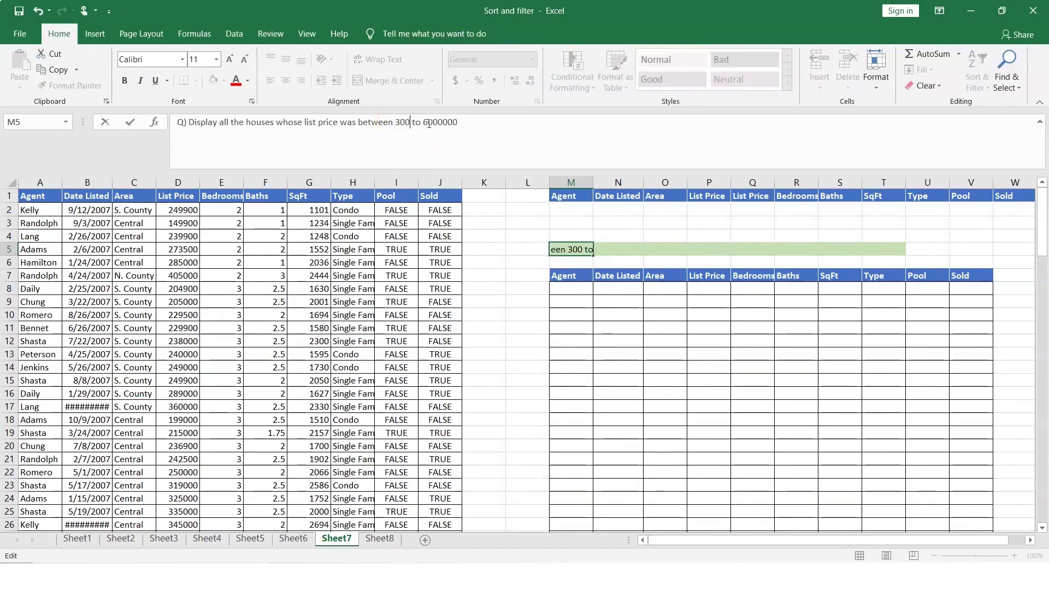
text(000)
click(485, 120)
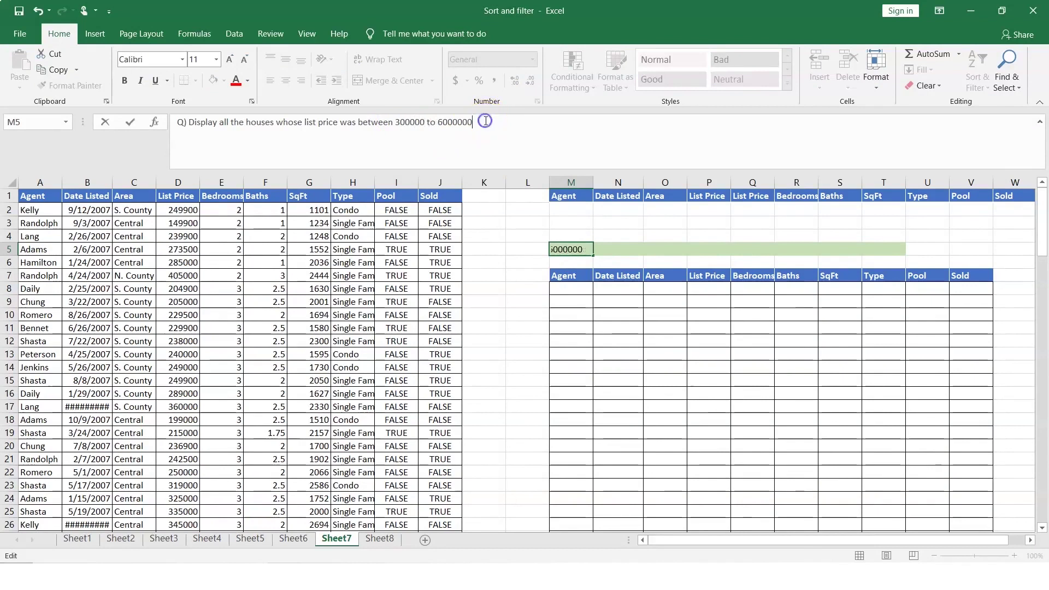
key(BackSpace)
key(BackSpace)
key(BackSpace)
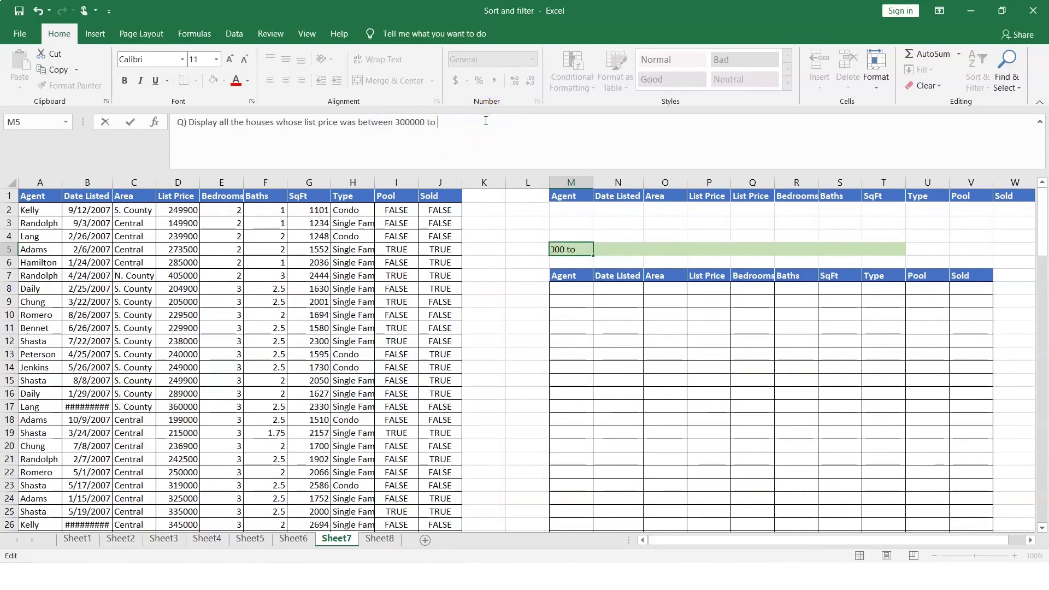
text(400000)
key(Tab)
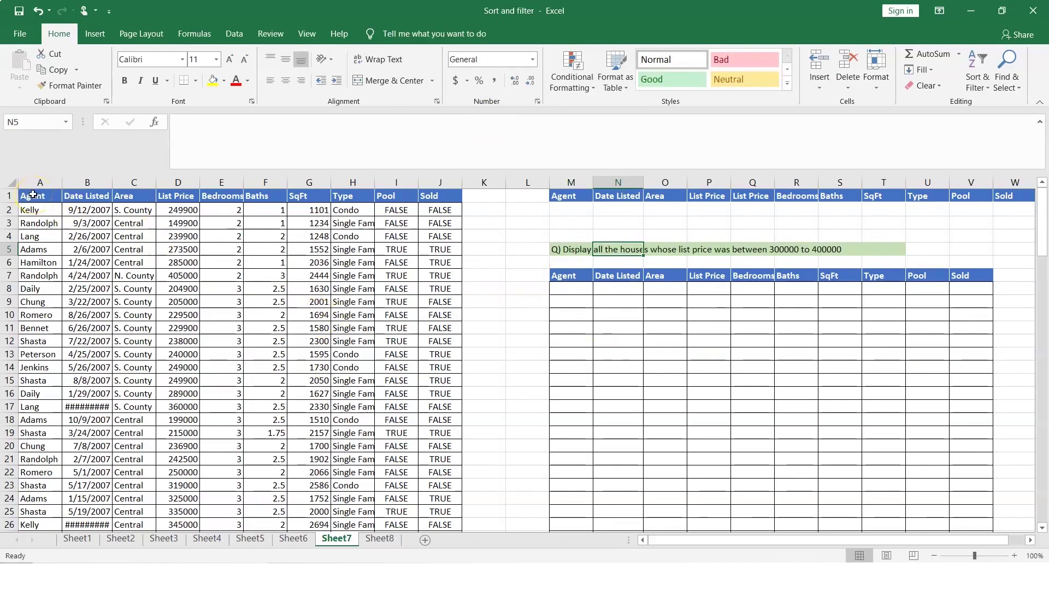
Turn on filtering for the source table's header row A1:J1 on Sheet7
drag(33, 195, 444, 202)
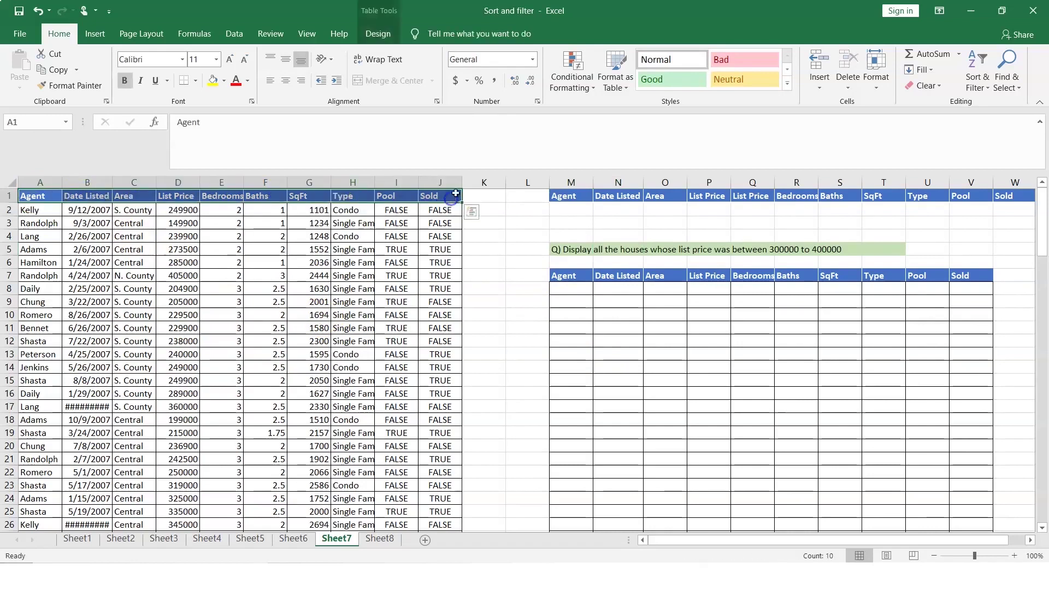
click(977, 76)
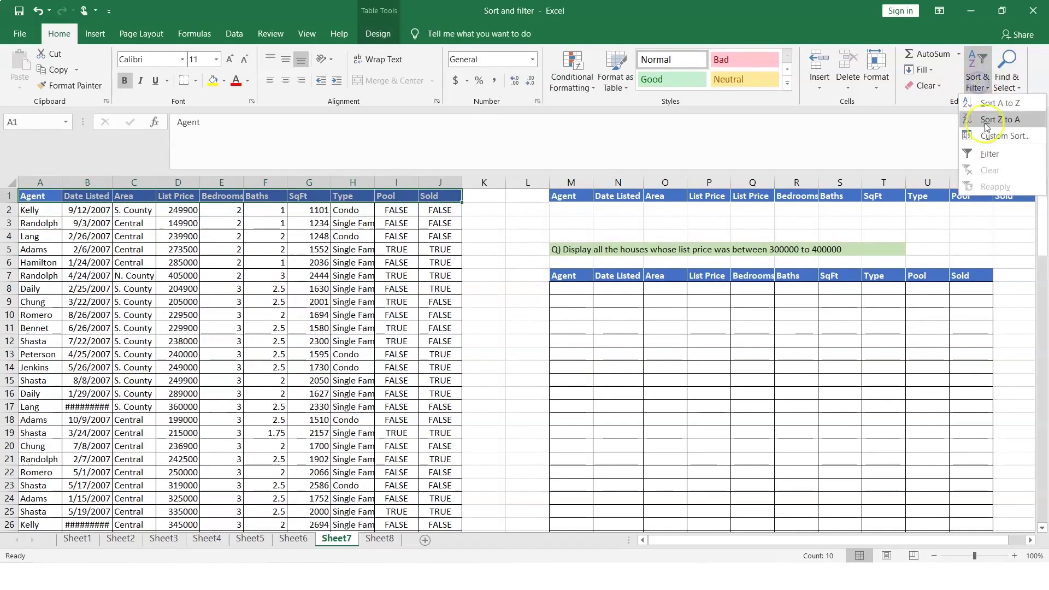
click(989, 155)
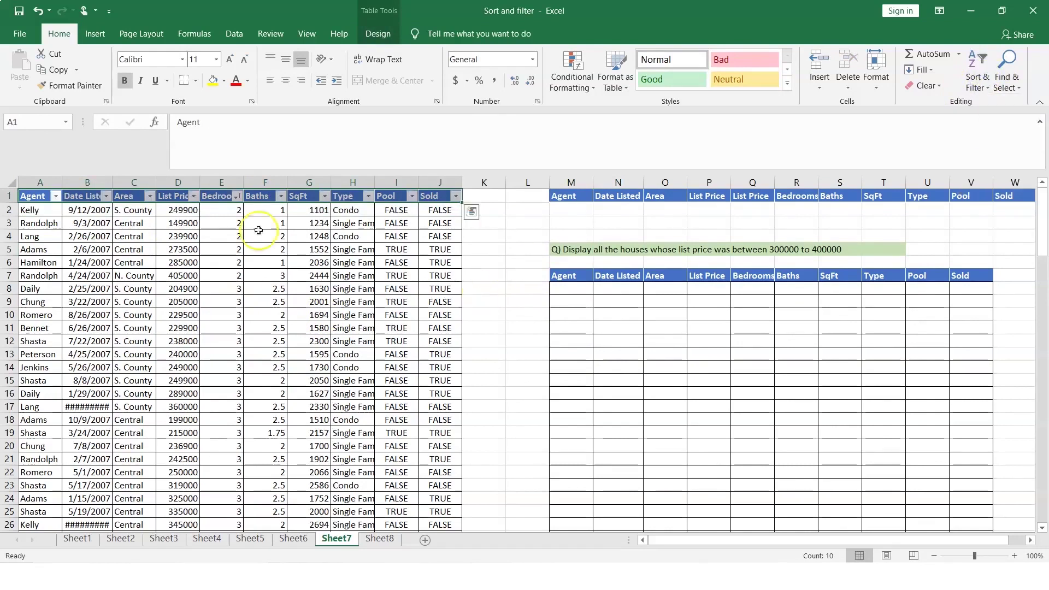
Try a number filter on List Price between 300000 and 400000, review the filtered rows, and undo the filter
click(194, 197)
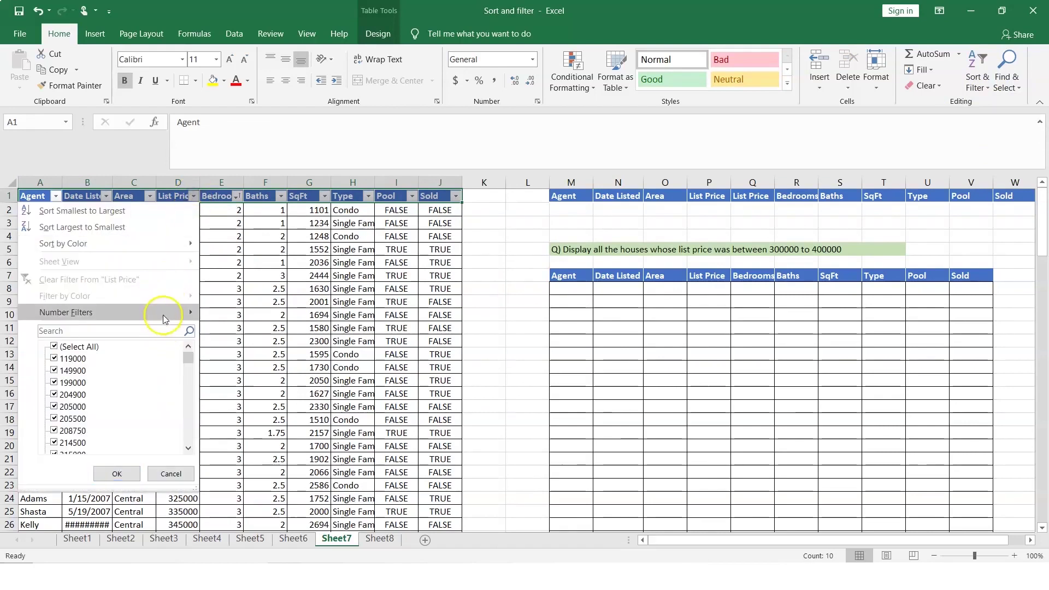
mouse_move(163, 315)
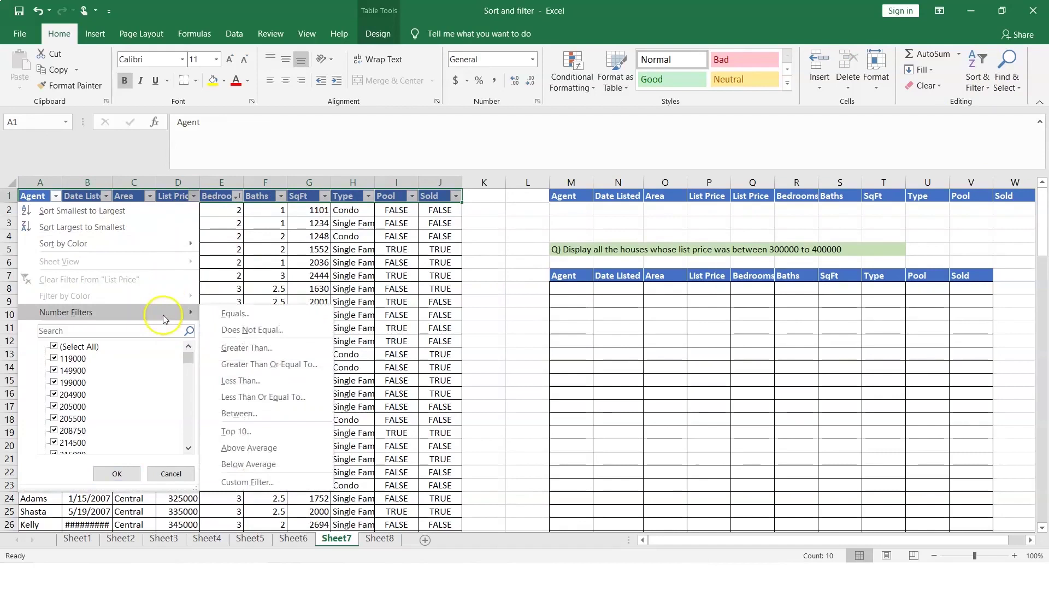
click(261, 414)
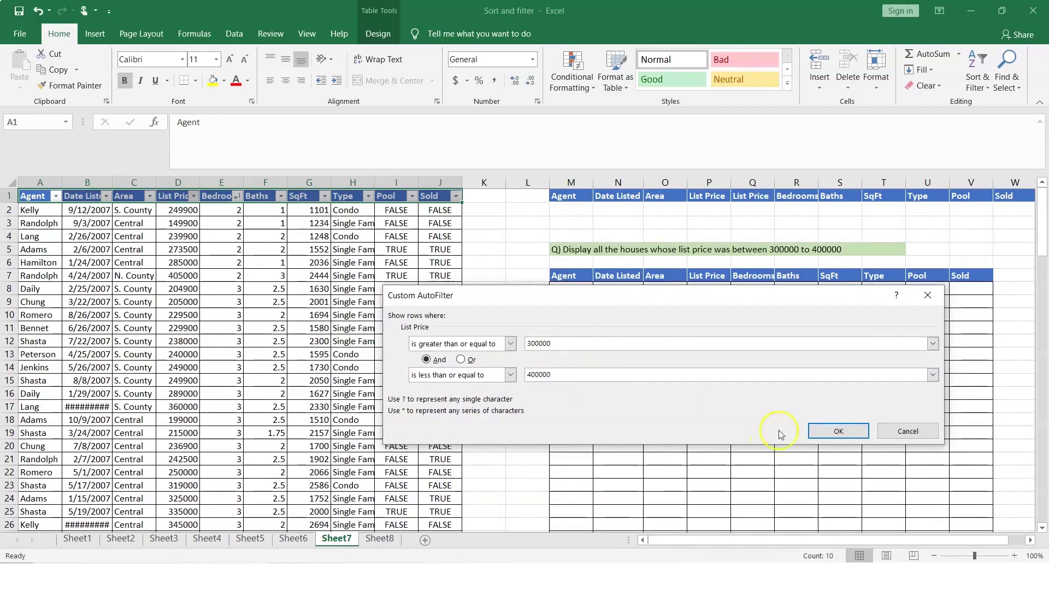
click(842, 431)
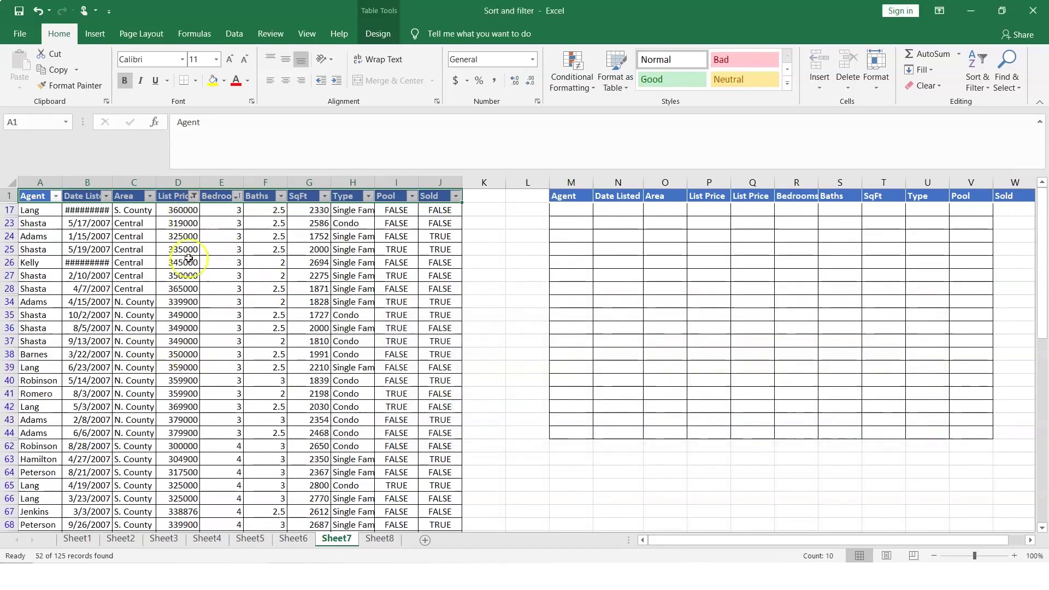
scroll(259, 432, down, 7)
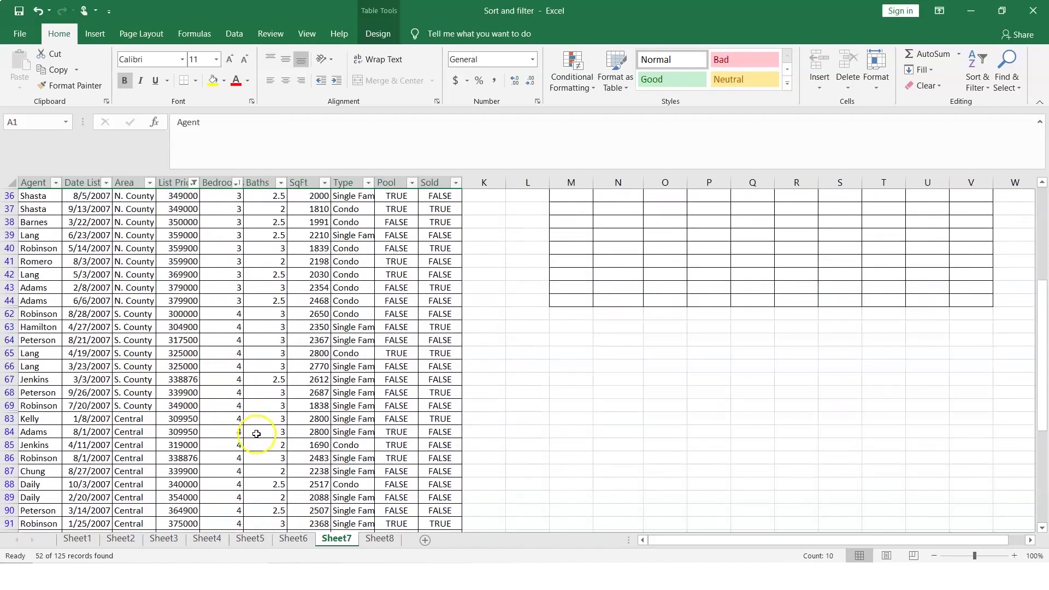
scroll(256, 433, down, 5)
scroll(270, 423, up, 8)
scroll(270, 423, up, 3)
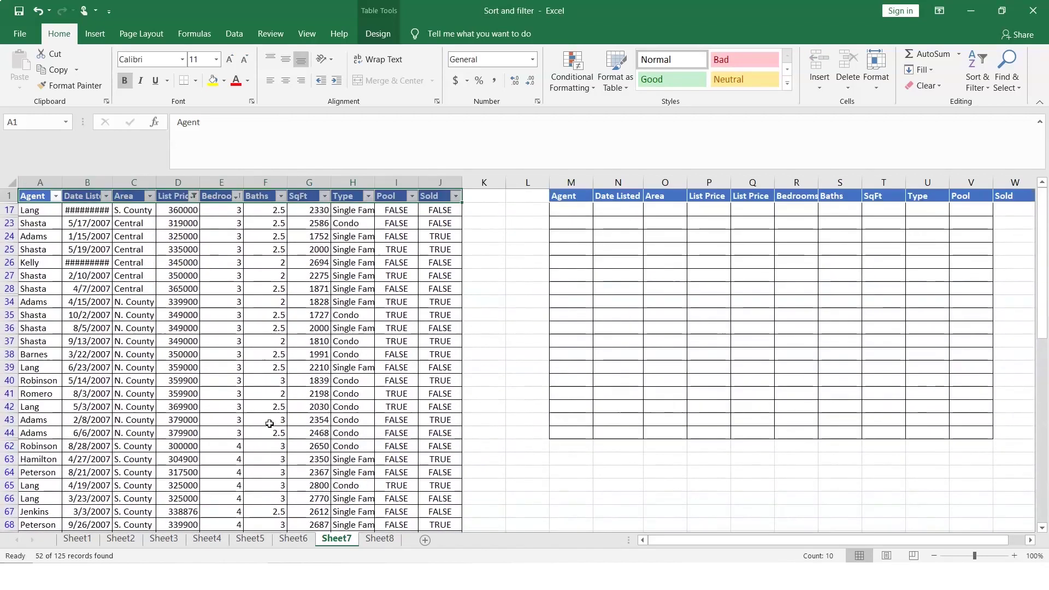
key(ctrl+z)
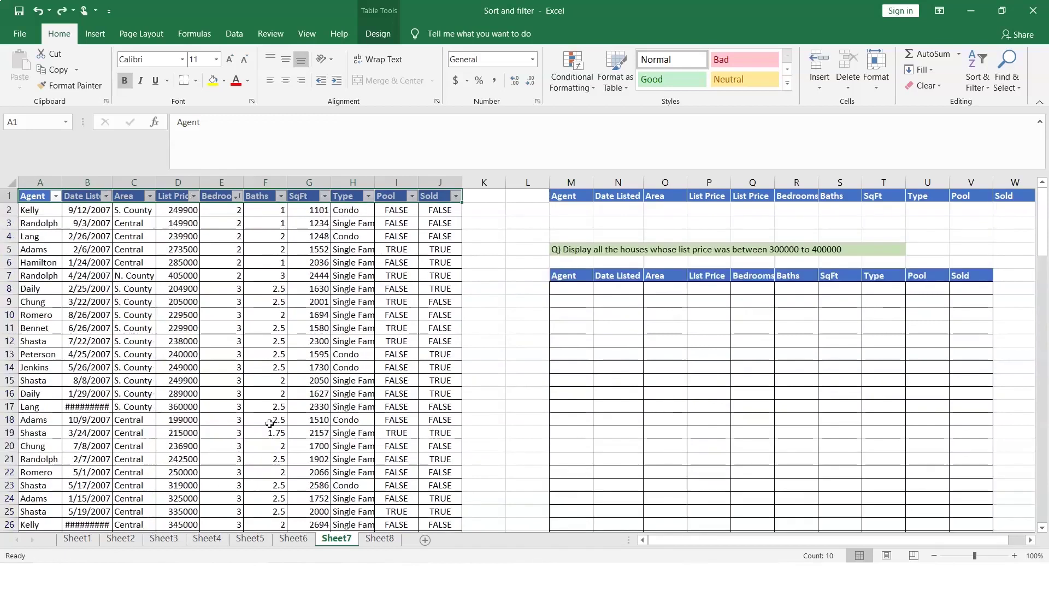
Examine the Sheet7 criteria row, especially the two List Price headers in P1:Q1 and the criteria cells beneath them
click(1030, 541)
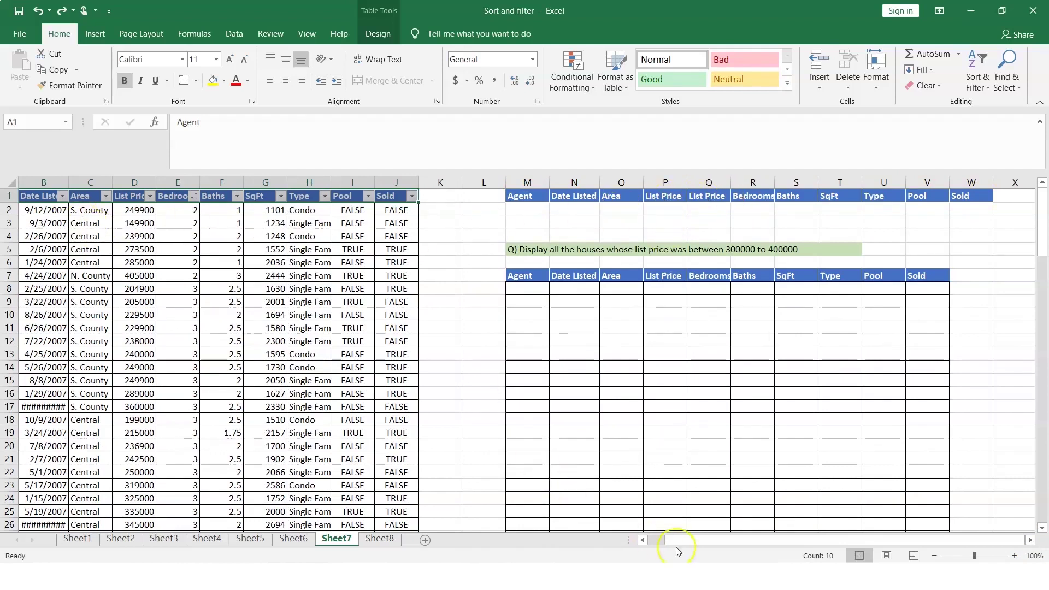
click(658, 541)
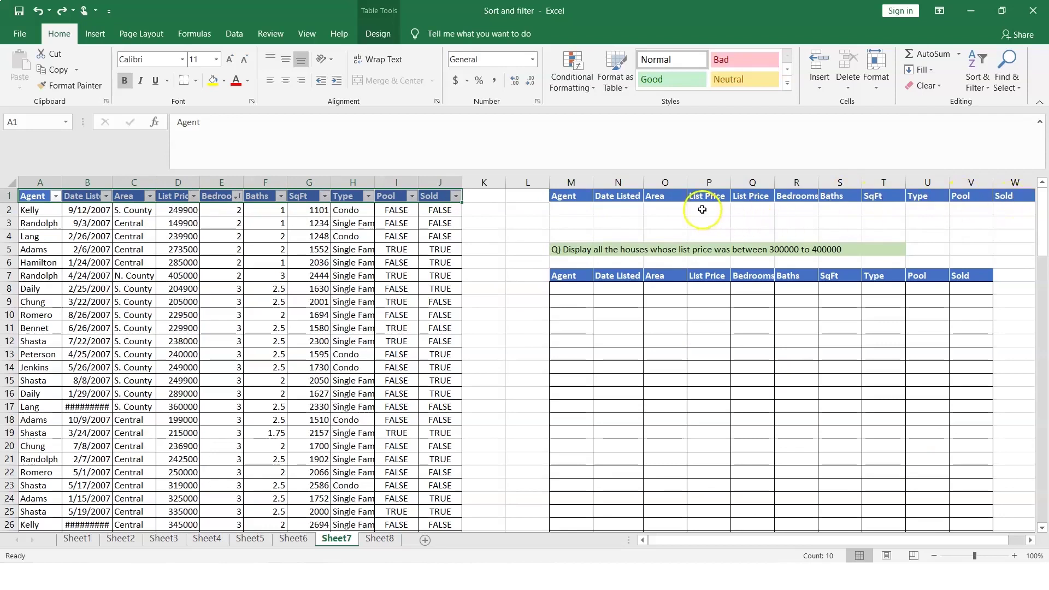
drag(701, 197, 763, 211)
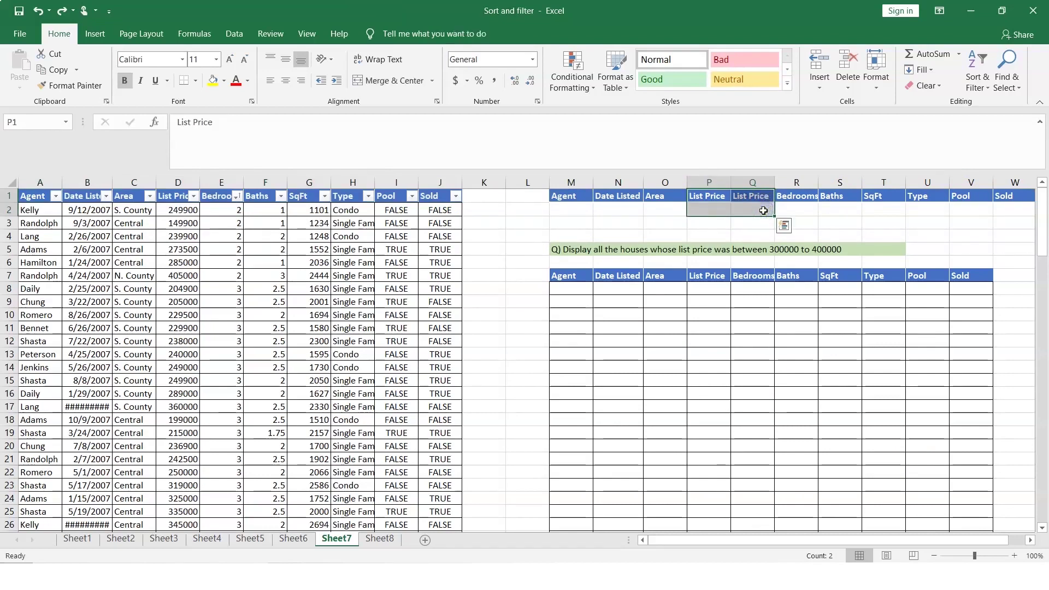
click(804, 210)
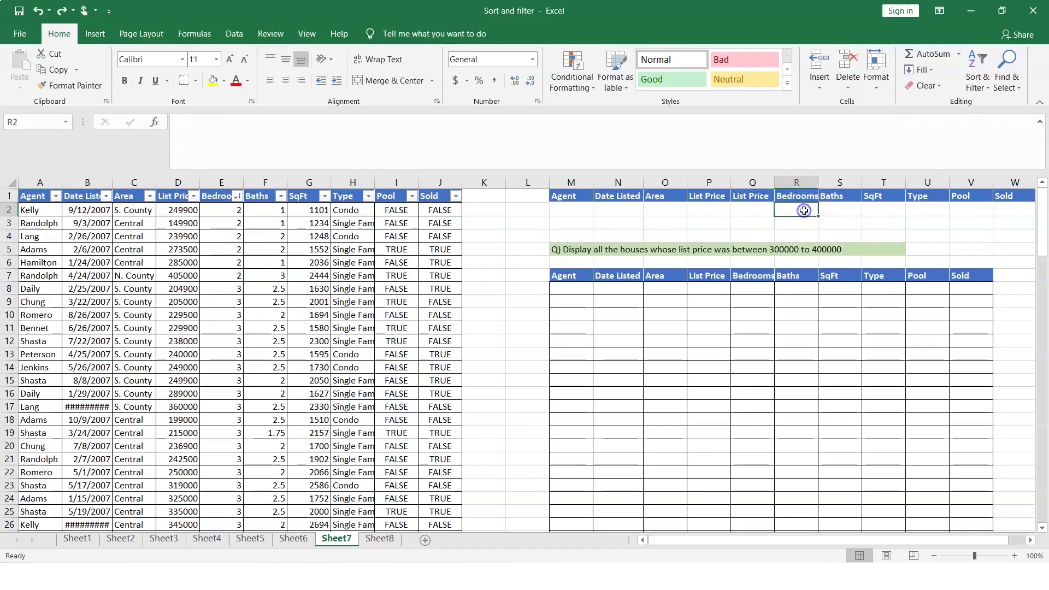
click(700, 209)
click(880, 209)
click(936, 208)
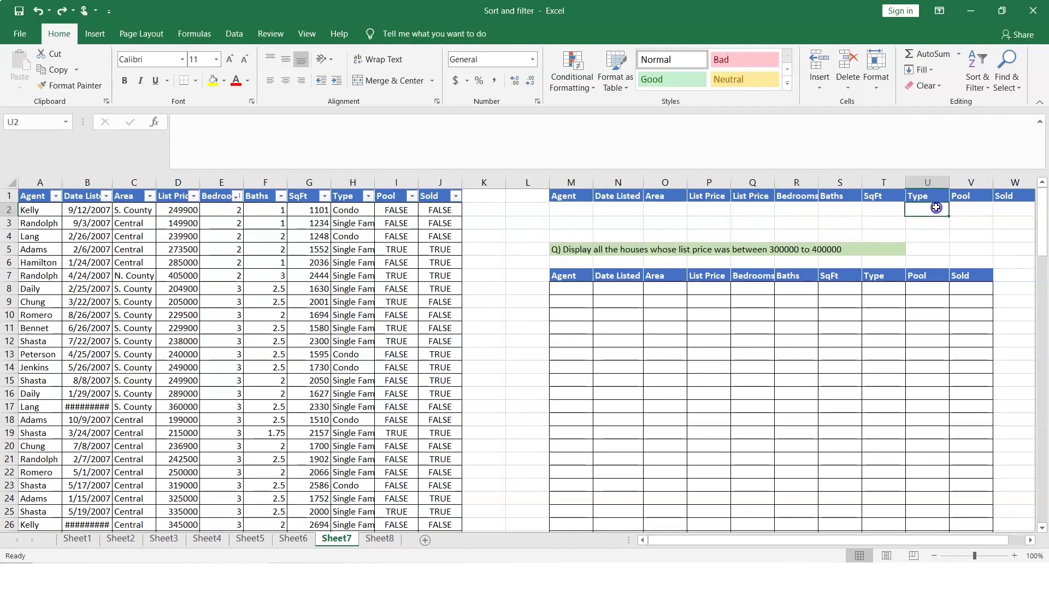
click(710, 209)
click(920, 220)
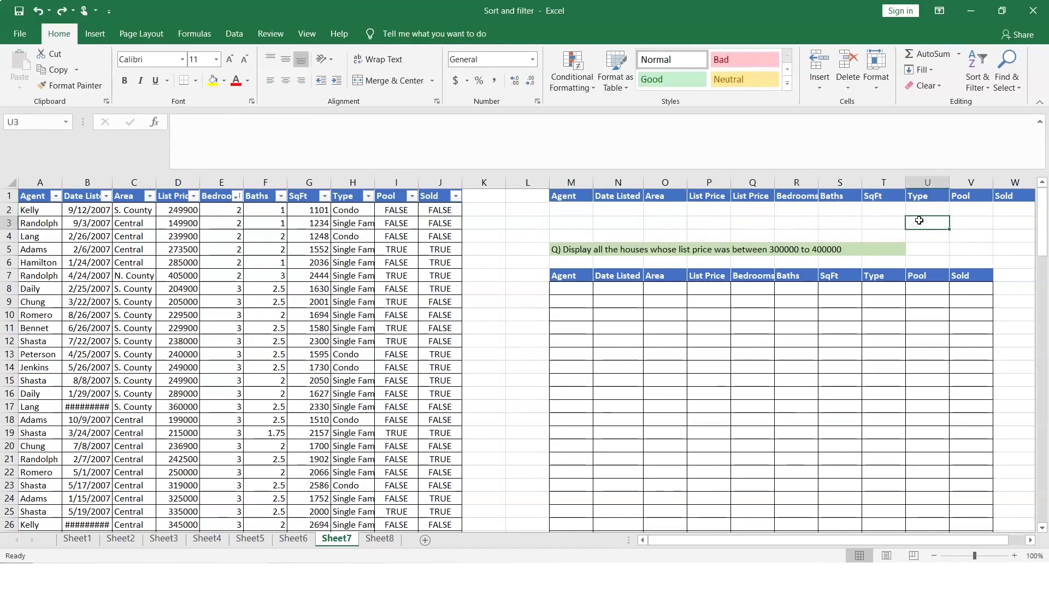
Enter the List Price criteria >=300000 in P2 and <=400000 in Q2
click(704, 211)
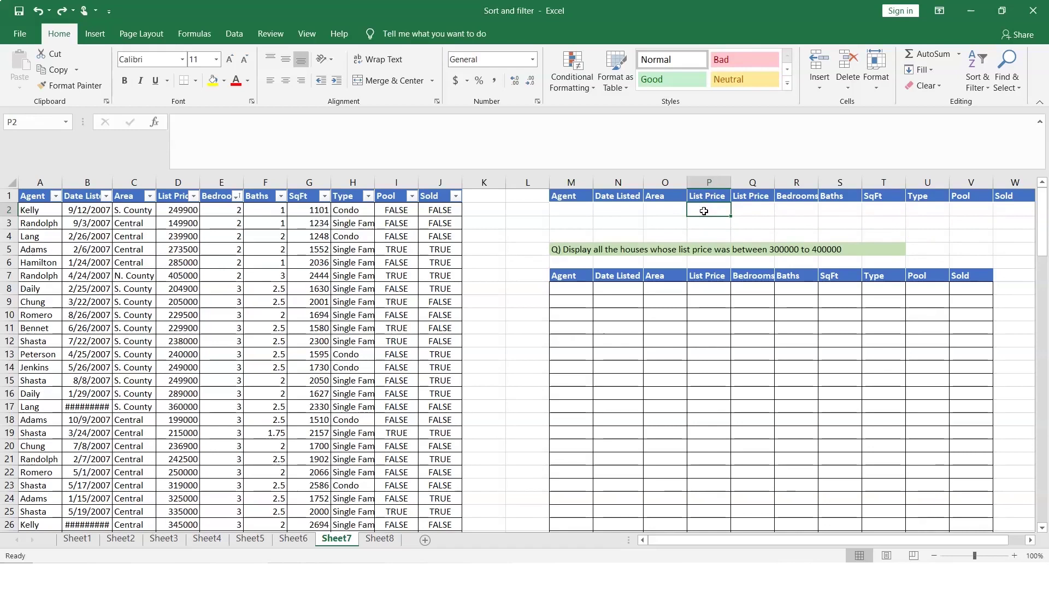
text(>)
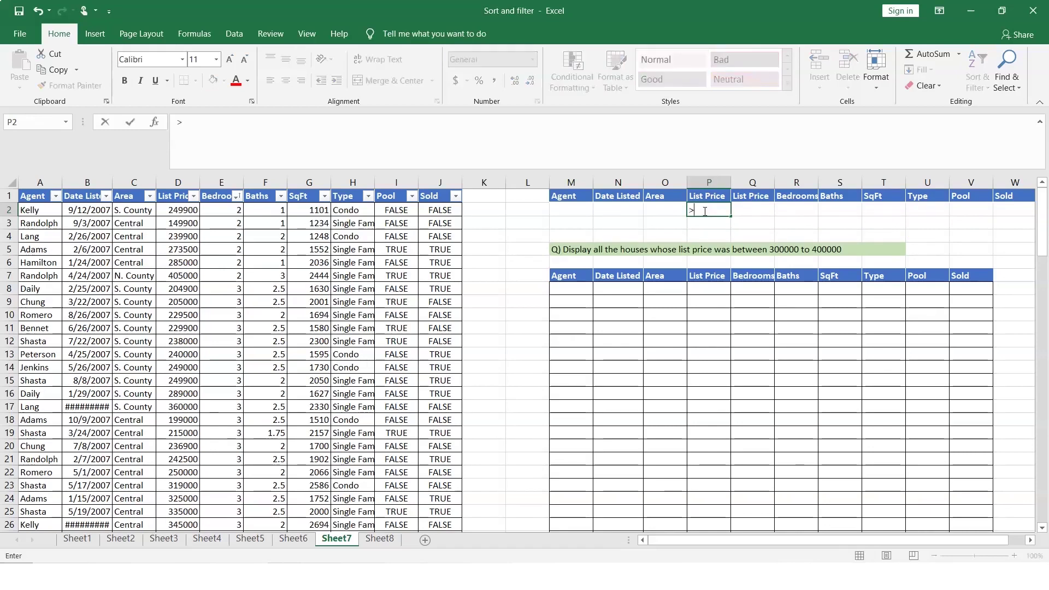
text(=300000)
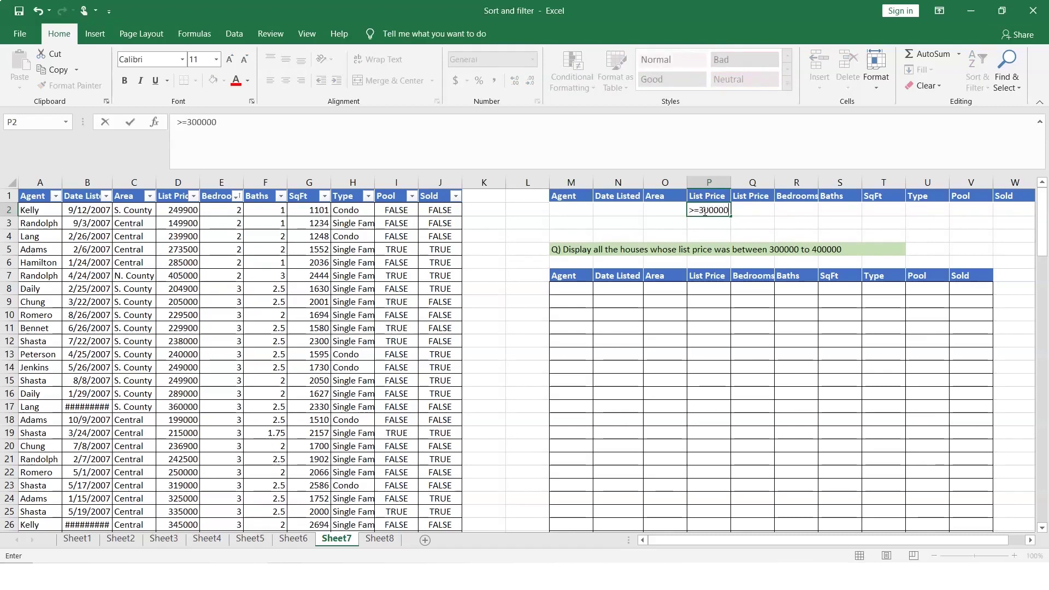
key(Tab)
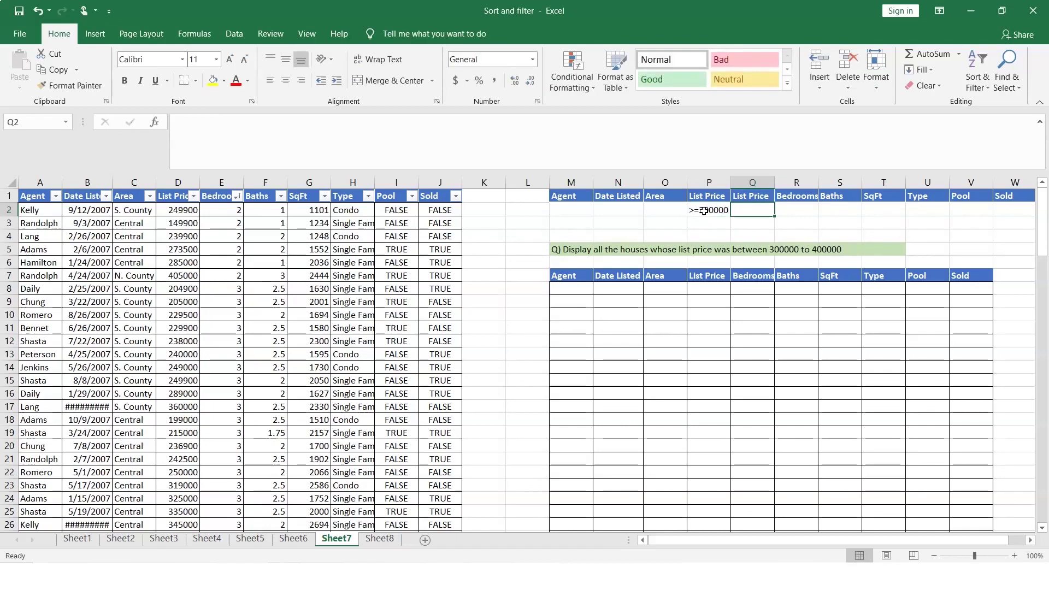
text(<=400000)
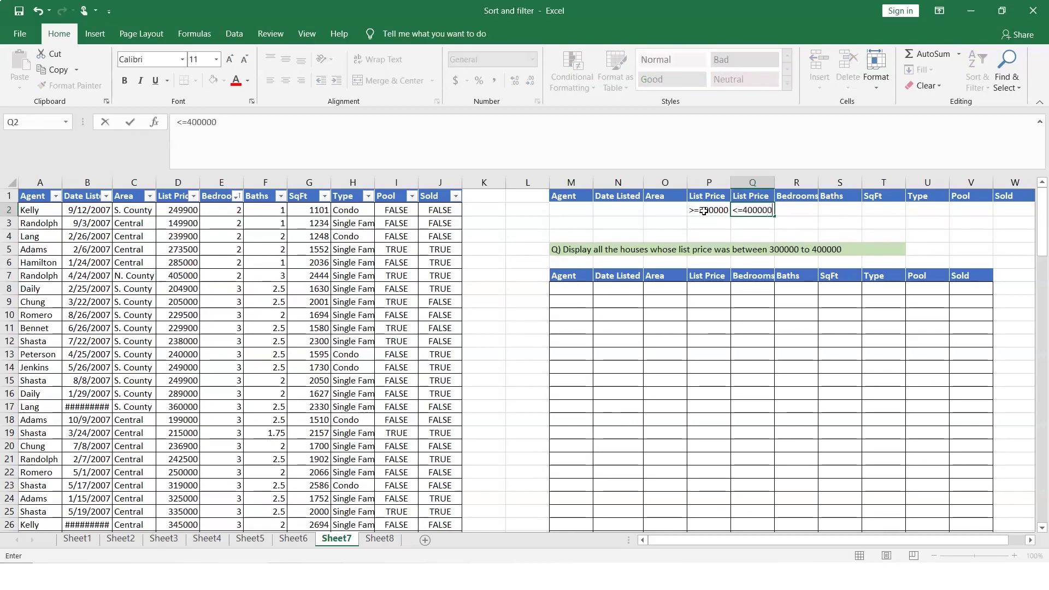
Run an Advanced Filter on A1:J126 with criteria M1:W2, copying the matching houses to M7:V7
key(Tab)
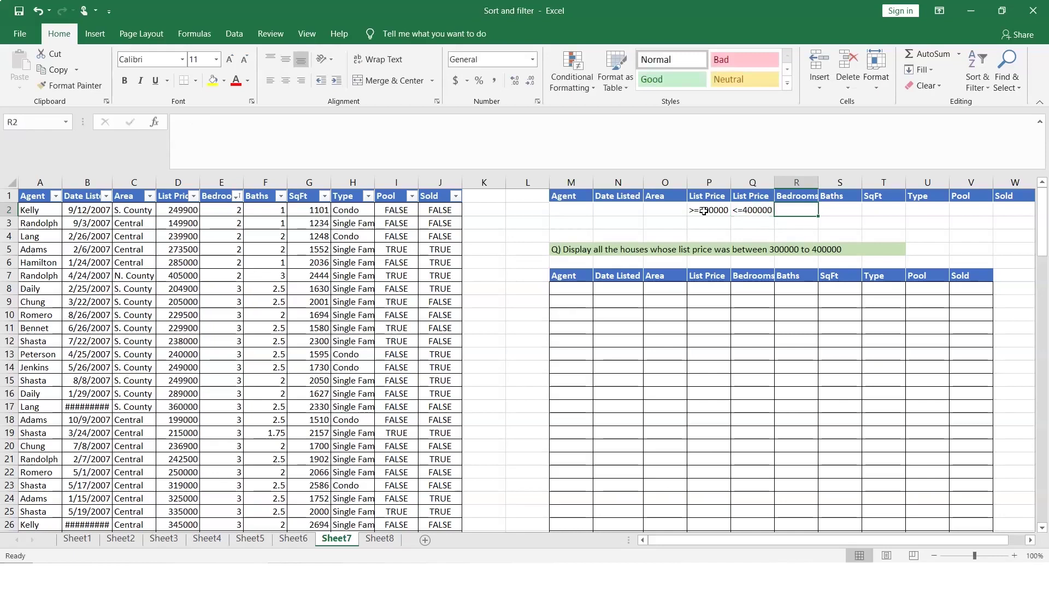
click(563, 275)
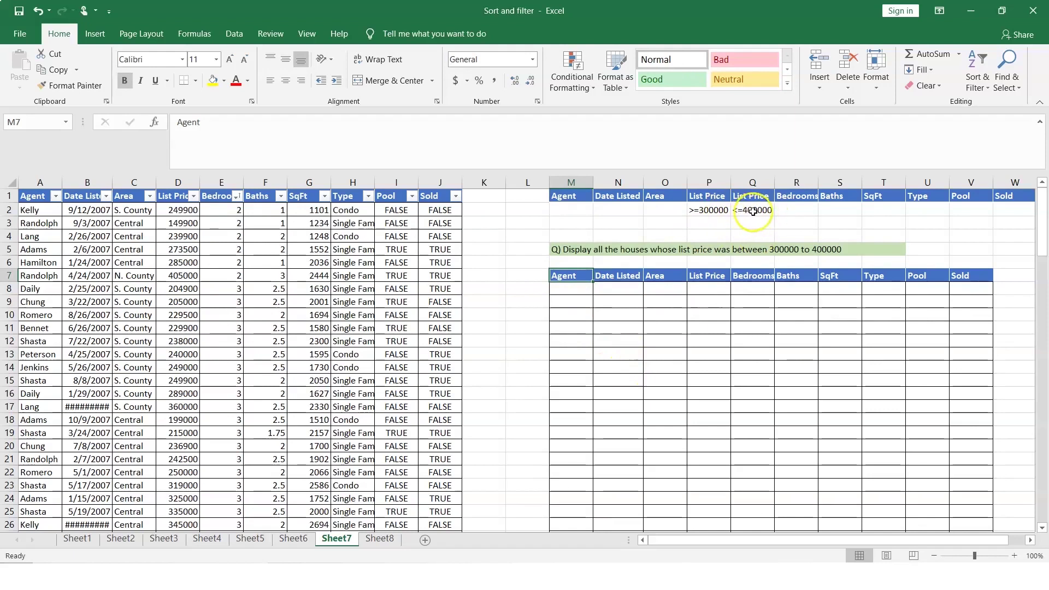
click(229, 35)
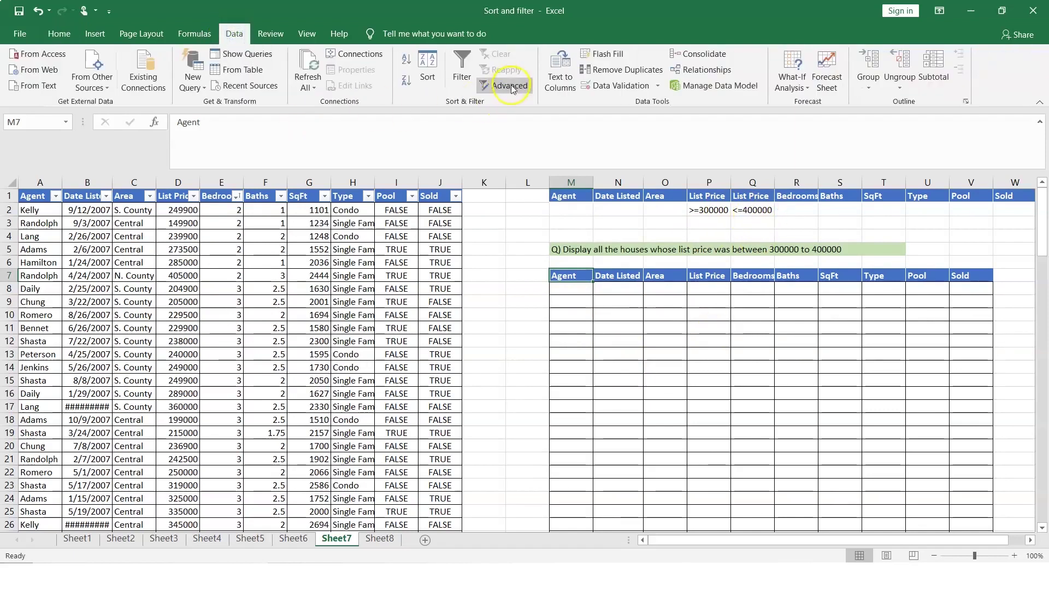
click(511, 85)
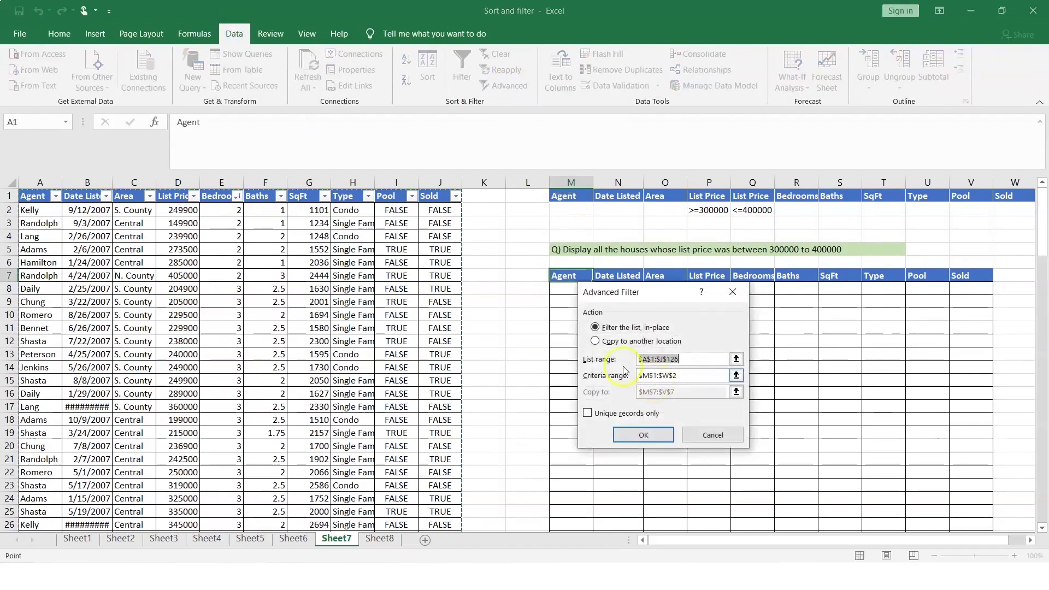
click(595, 341)
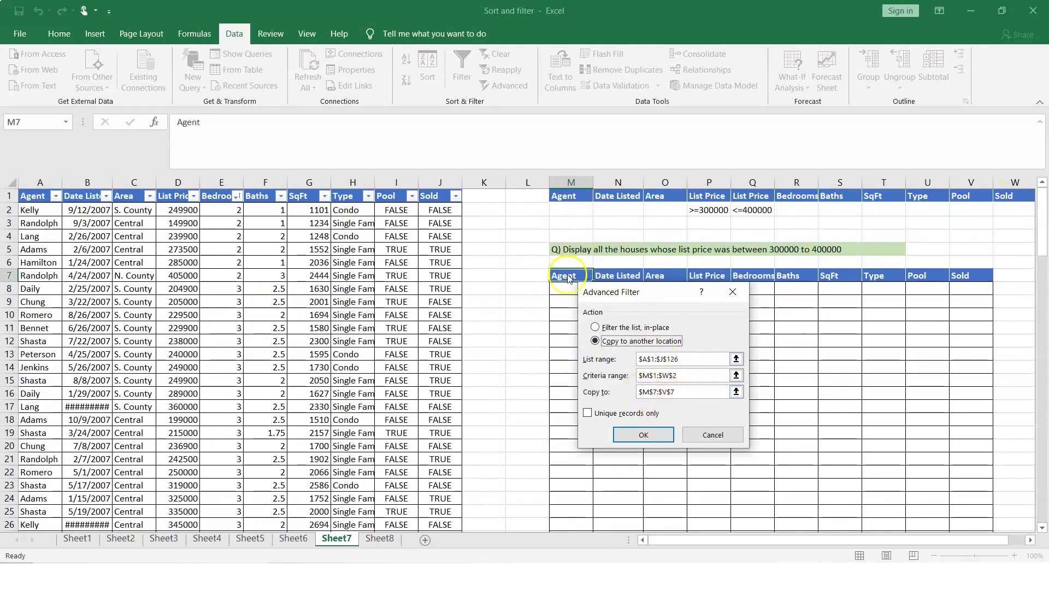
click(652, 436)
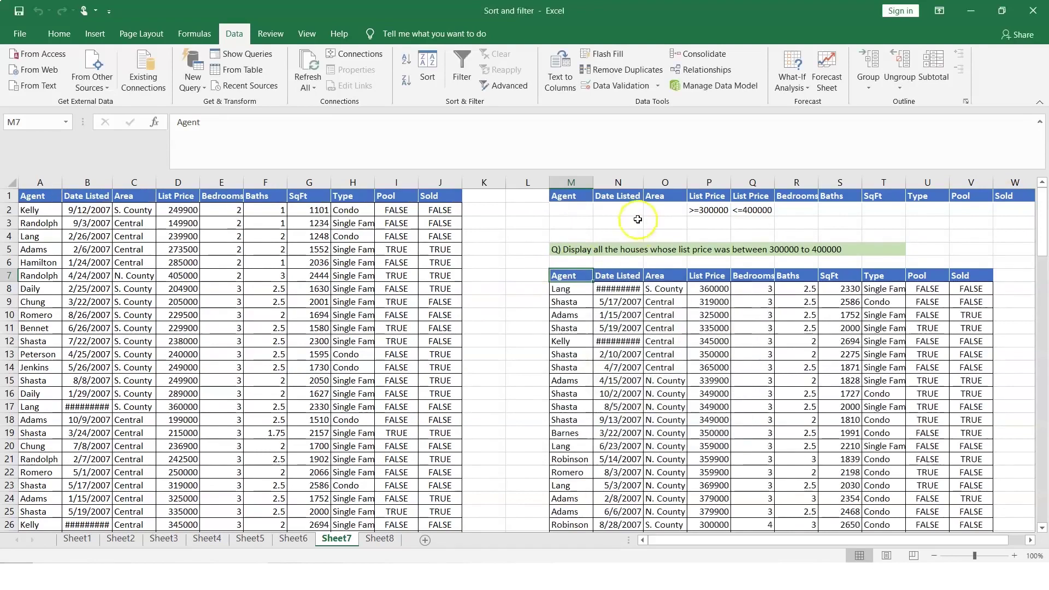
Widen the Date Listed columns, N on Sheet7 and B on Sheet8, so the full dates fit
drag(643, 181, 654, 180)
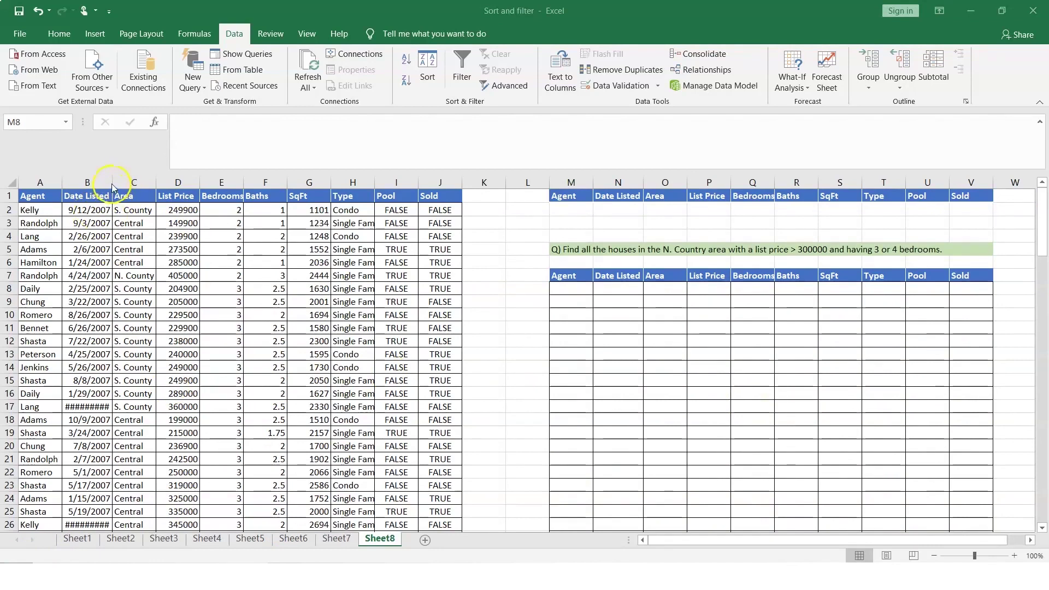
key(ctrl+shift+End)
drag(112, 182, 123, 182)
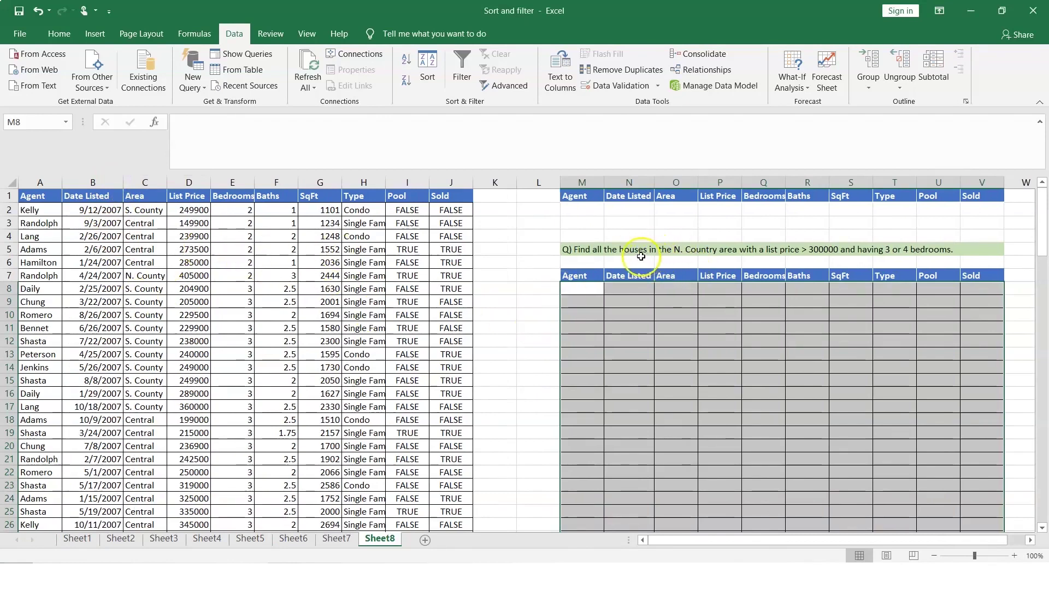
Correct "Country" to "County" in the Sheet8 question text in M5
click(712, 247)
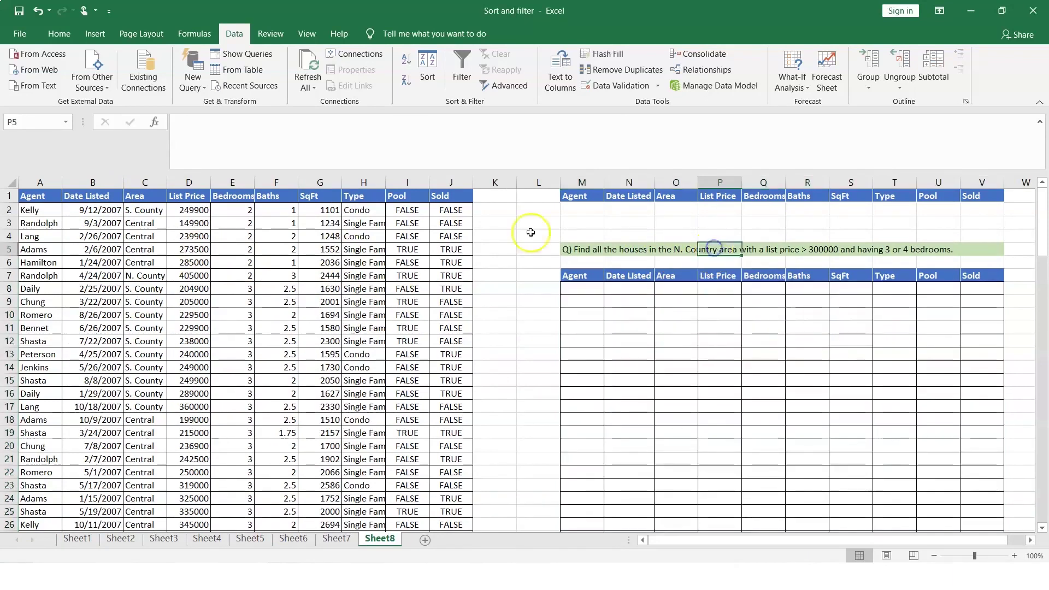
click(582, 249)
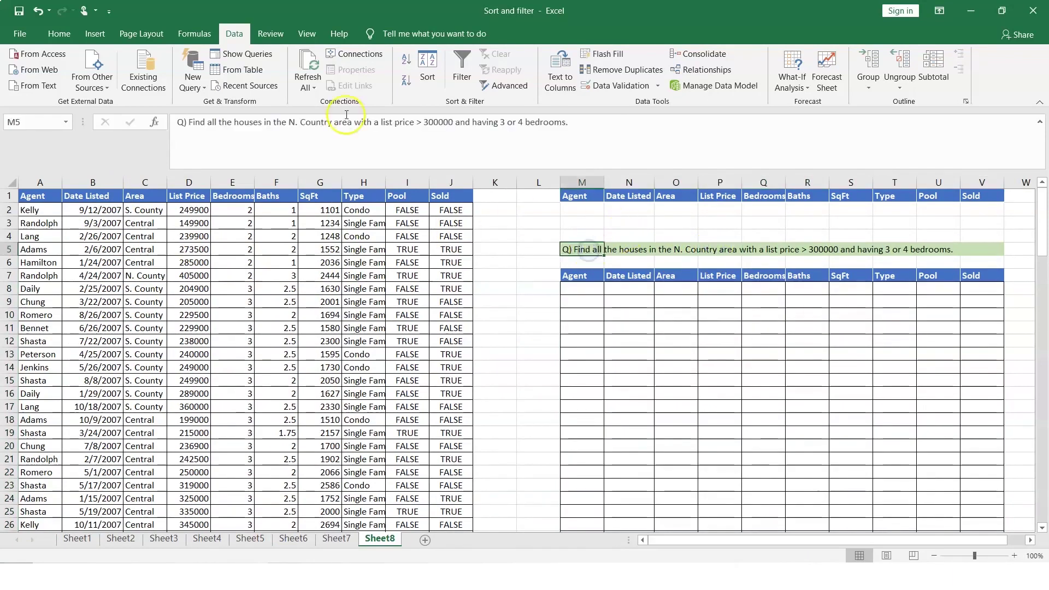
click(326, 117)
key(BackSpace)
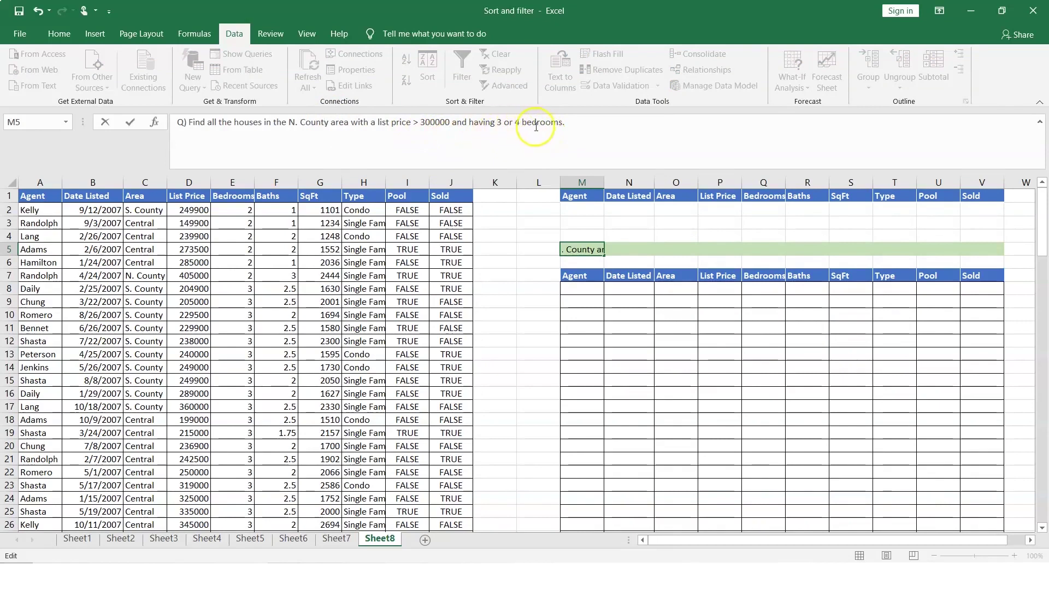
click(565, 126)
click(338, 301)
Turn on filtering for the source table's header row A1:J1 on Sheet8
drag(33, 195, 448, 194)
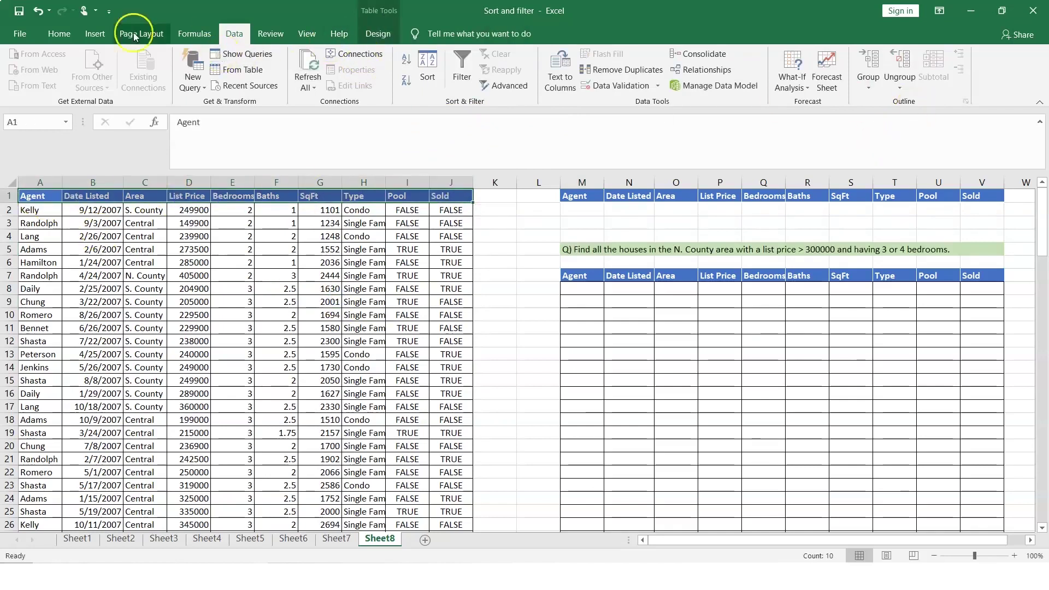
click(59, 38)
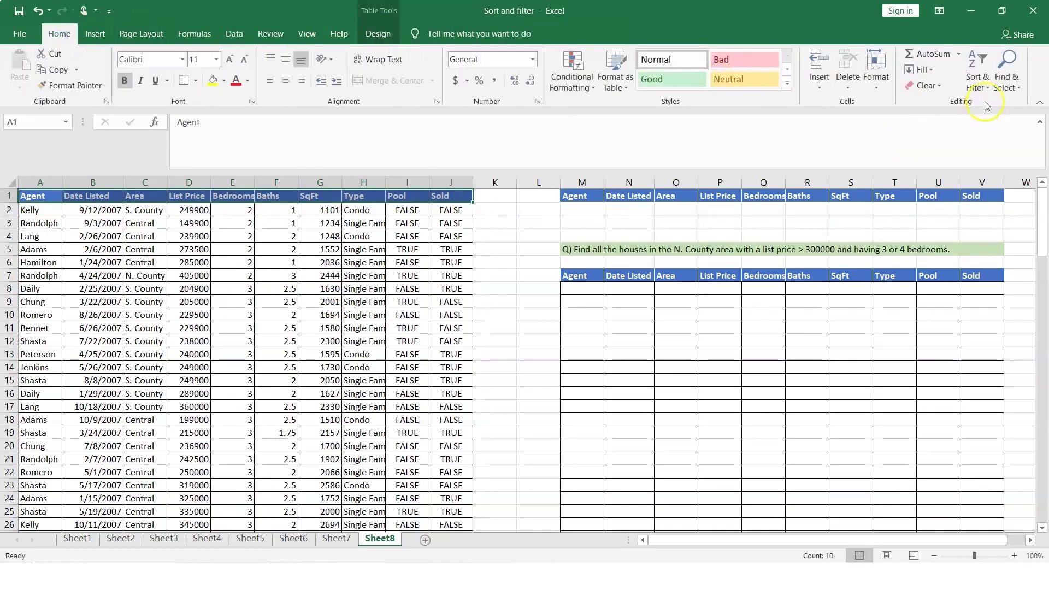
click(977, 84)
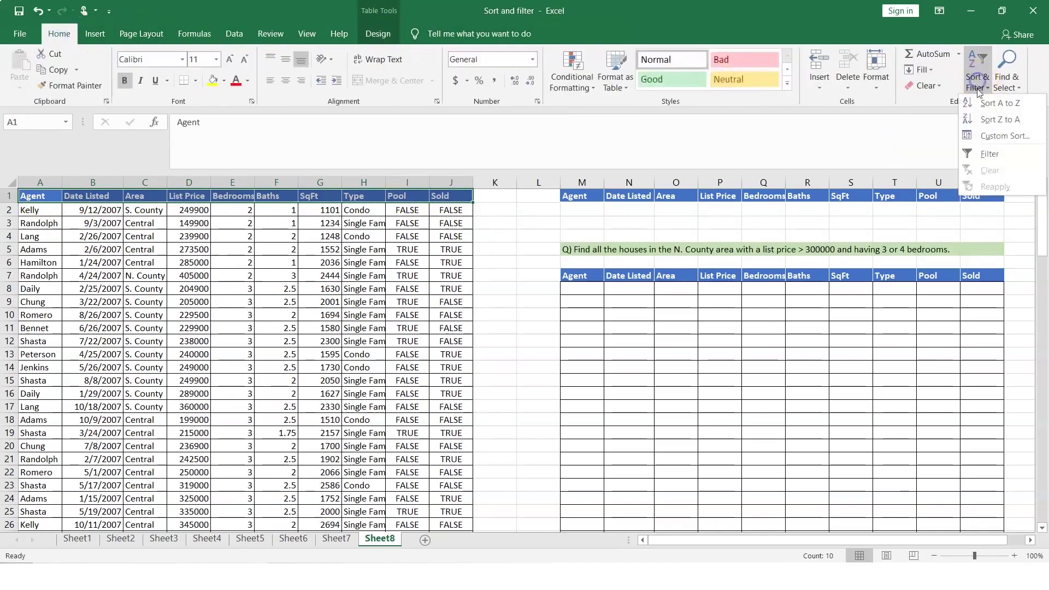
click(988, 154)
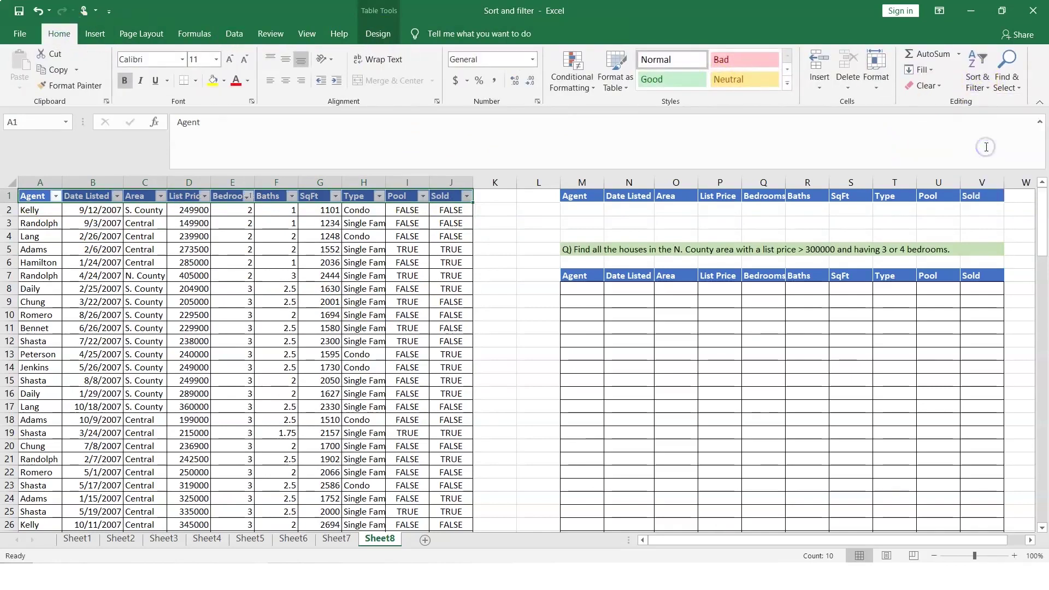
Filter the List Price column with a number filter for values greater than 300000
click(205, 197)
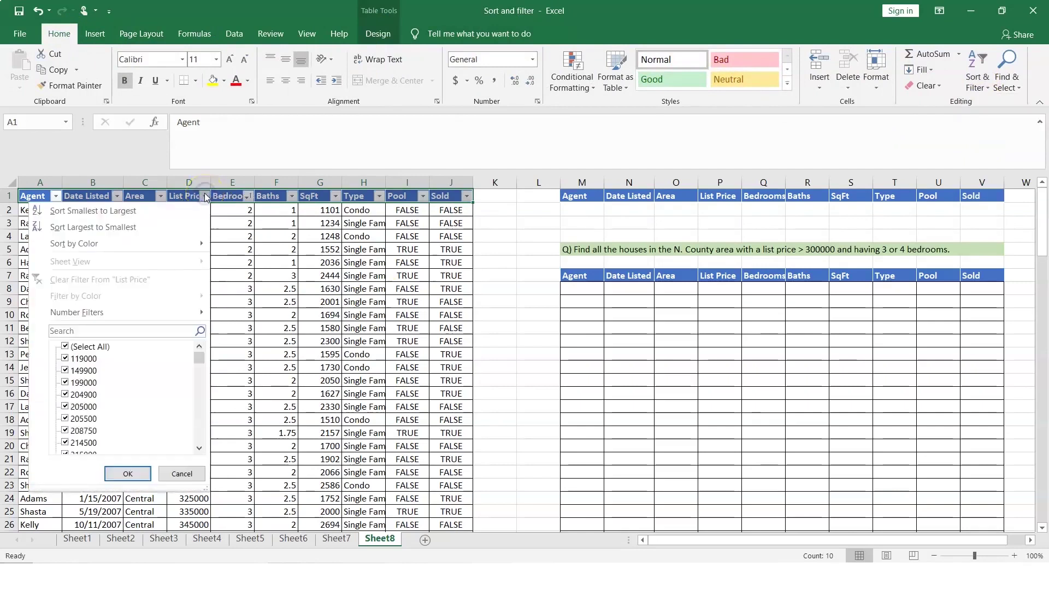
mouse_move(162, 318)
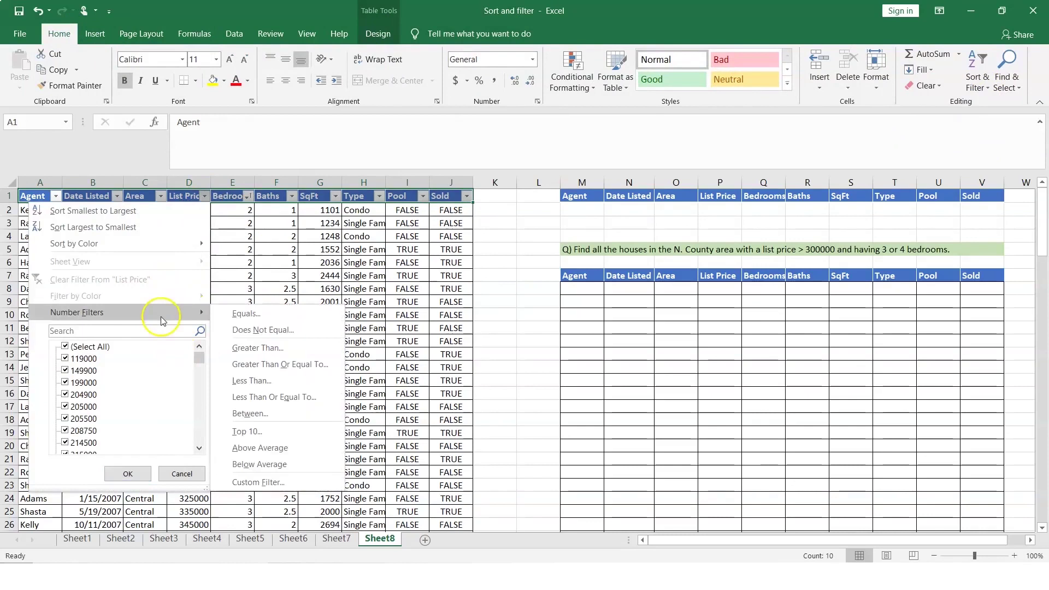
click(257, 353)
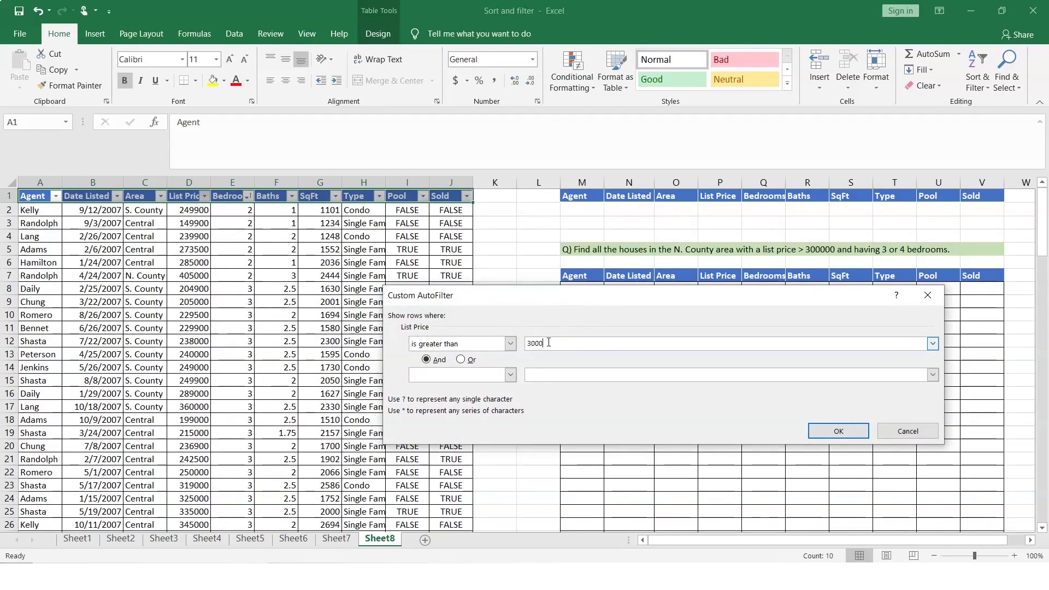
click(829, 435)
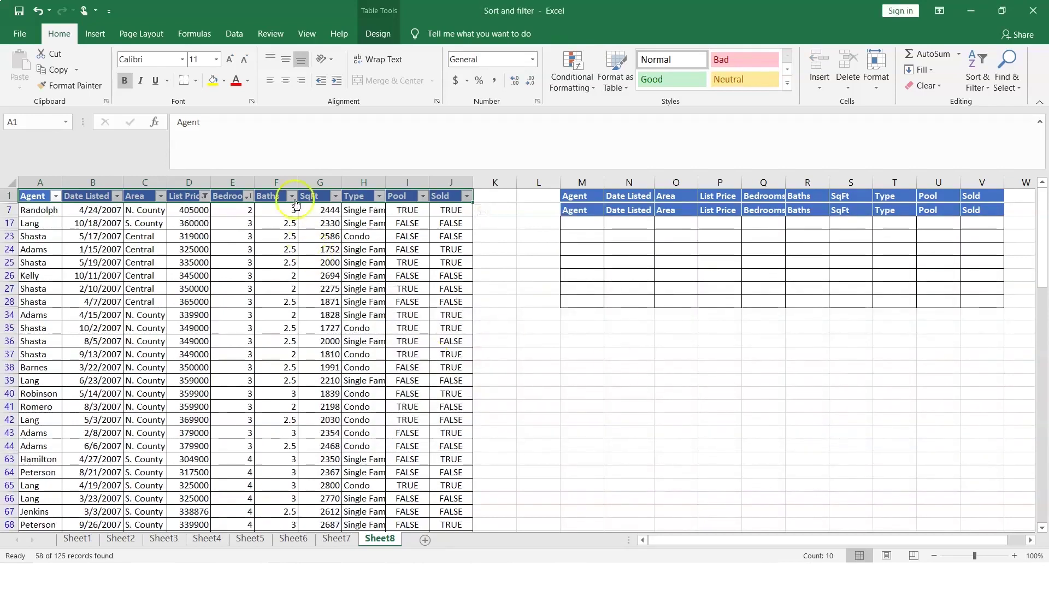
Filter the Bedrooms column to show only houses with 3 or 4 bedrooms
click(248, 197)
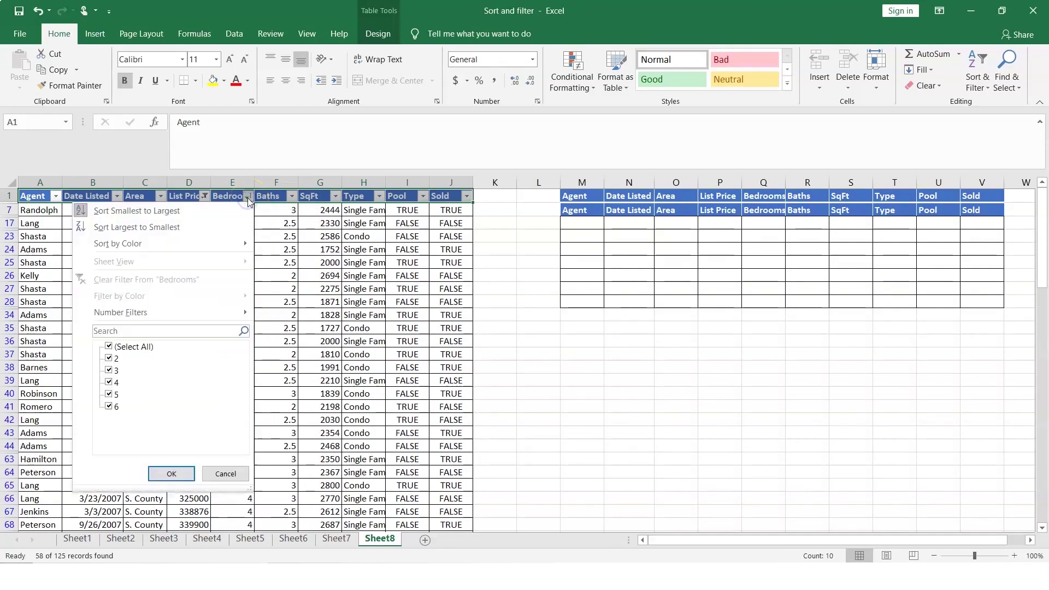
click(109, 347)
click(109, 370)
click(109, 383)
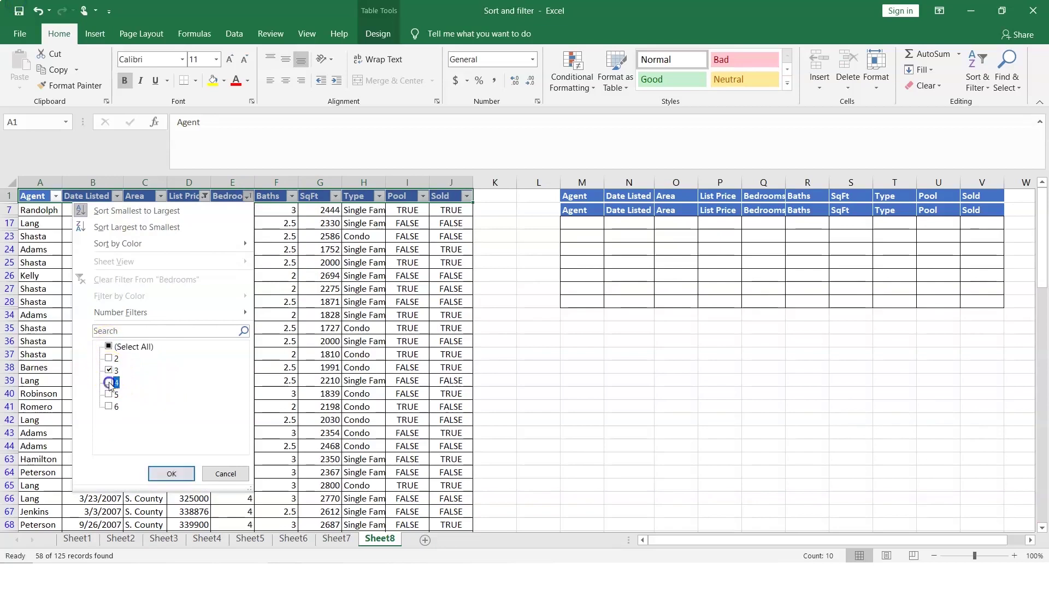
click(172, 473)
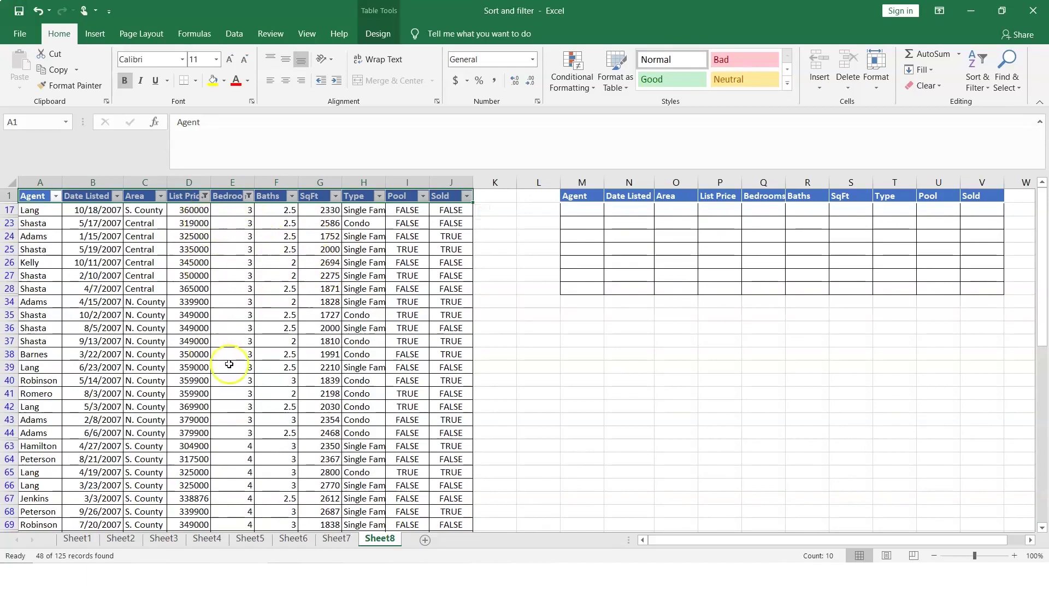
Review the Bedrooms filter choices, undo the Bedrooms filter, and clear the List Price filter
click(248, 197)
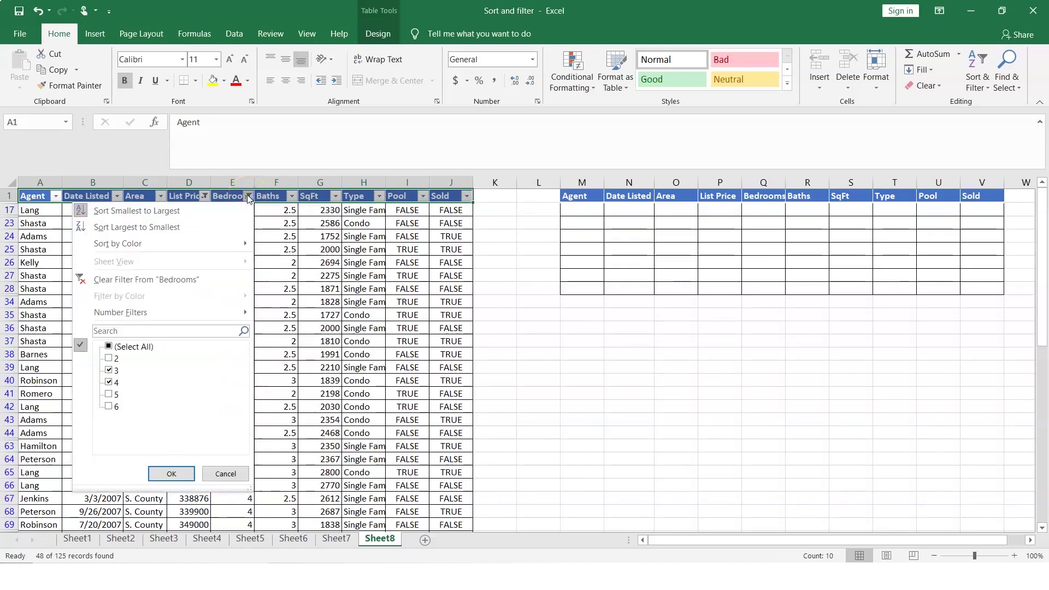
click(226, 474)
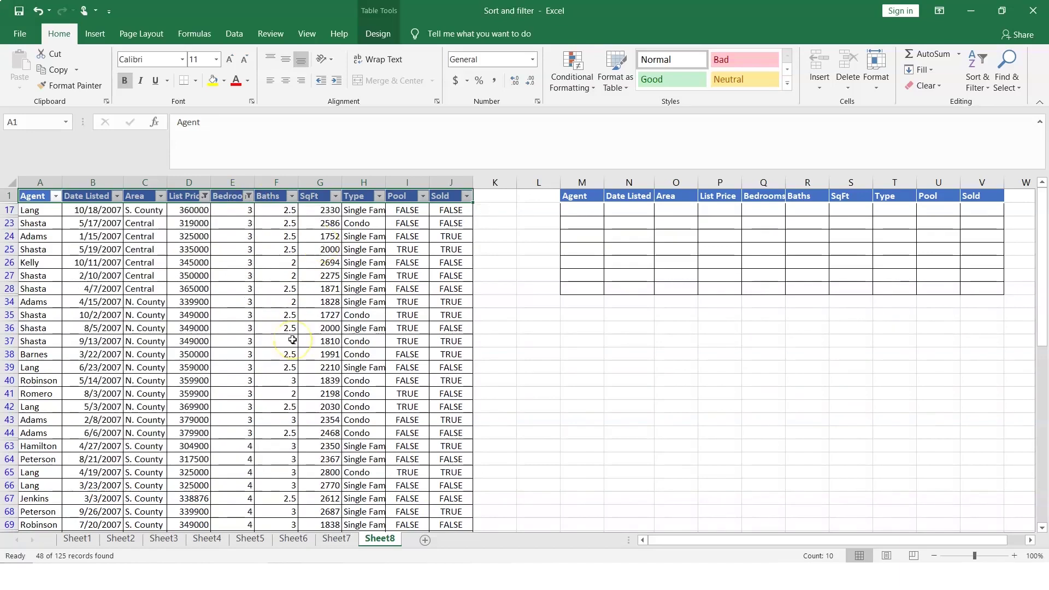
key(ctrl+z)
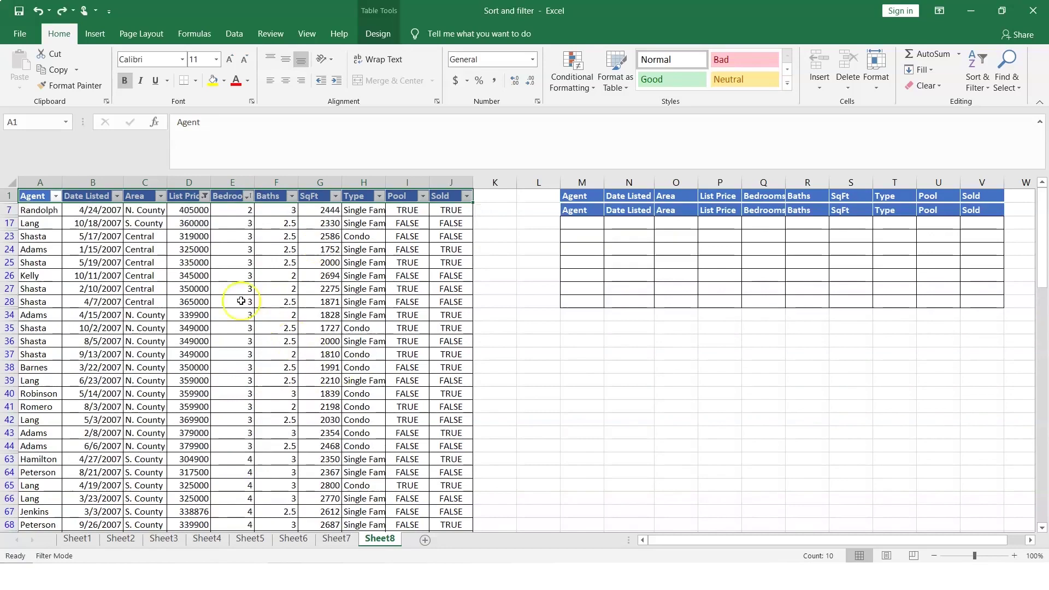
click(204, 196)
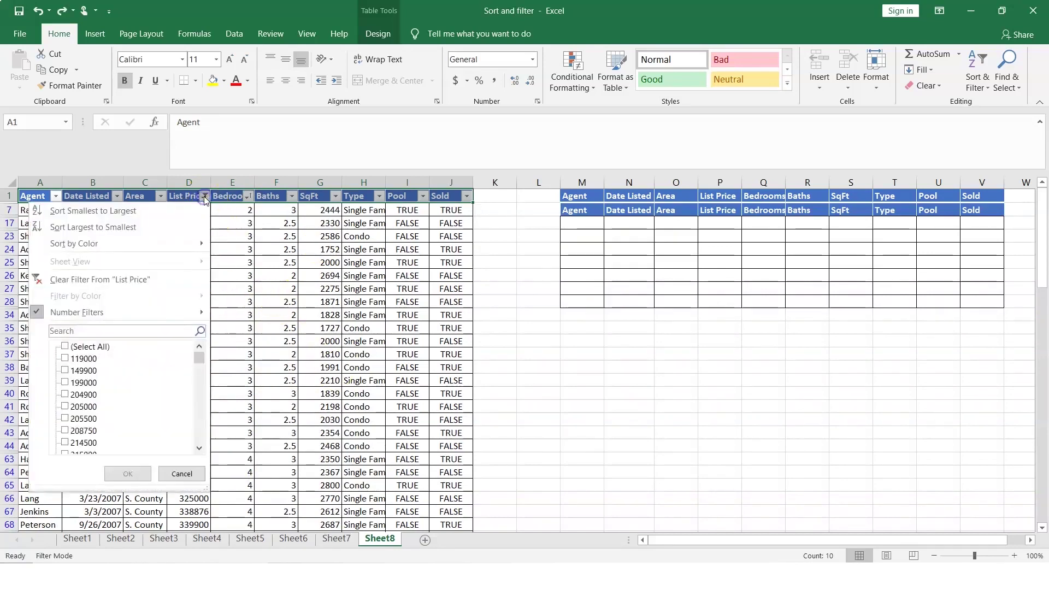
click(77, 279)
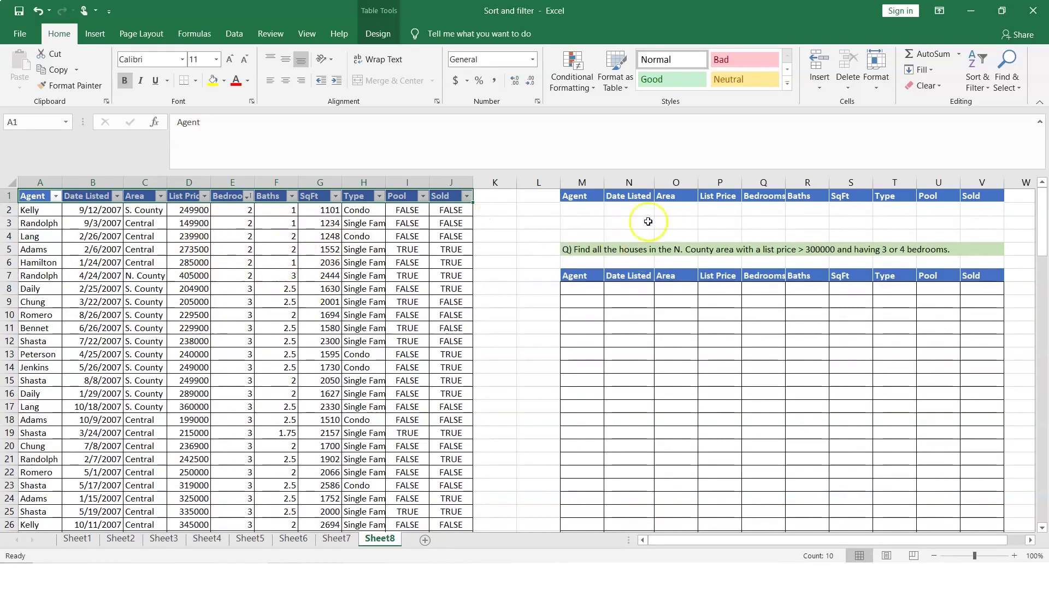
Enter the first criteria row on Sheet8, with >300000 for List Price in P2 and 3 for Bedrooms in Q2
click(574, 210)
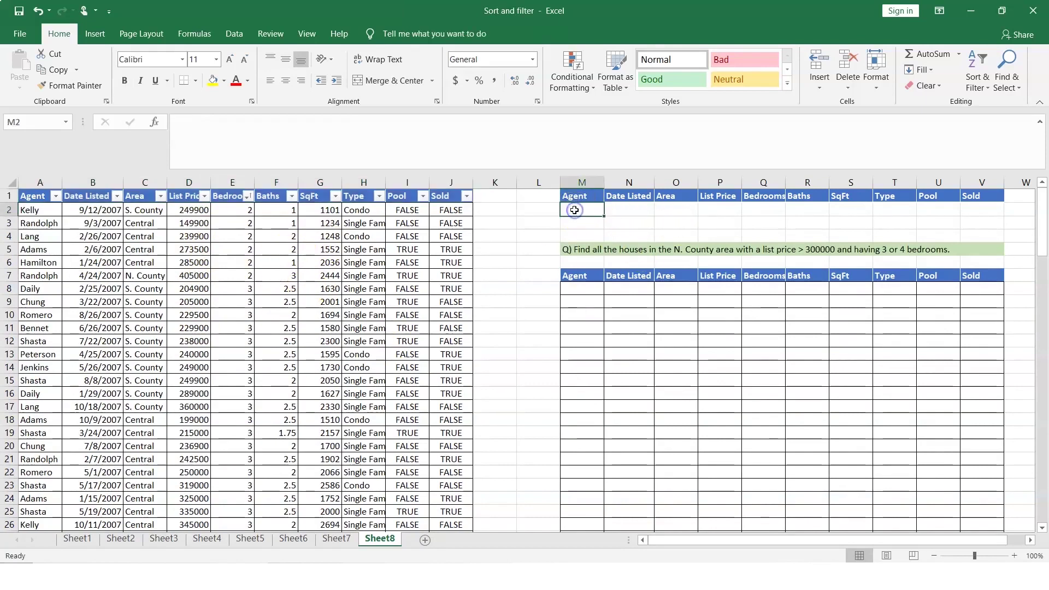
click(723, 210)
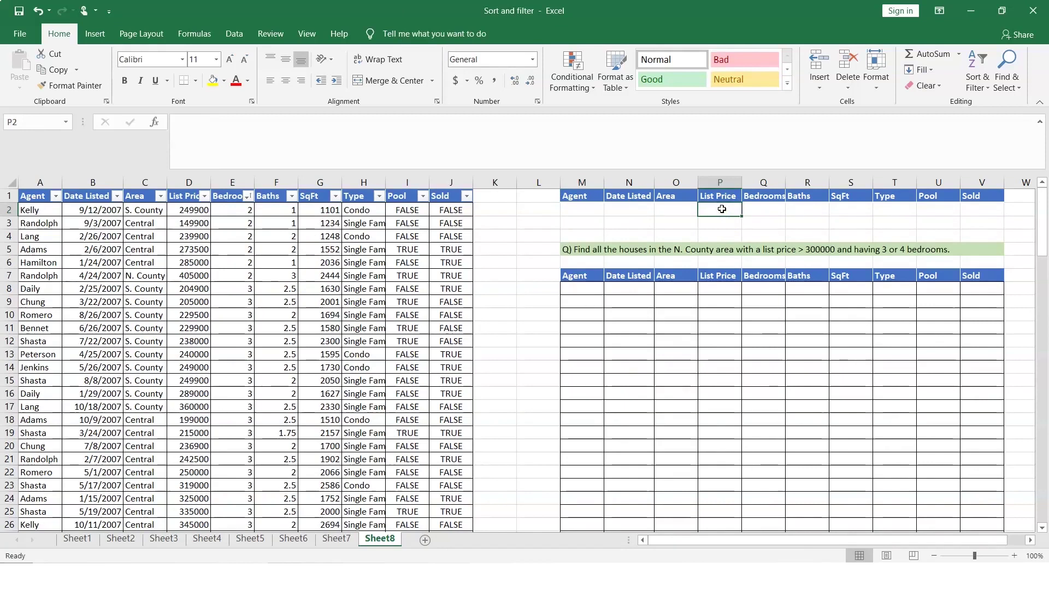
text(>)
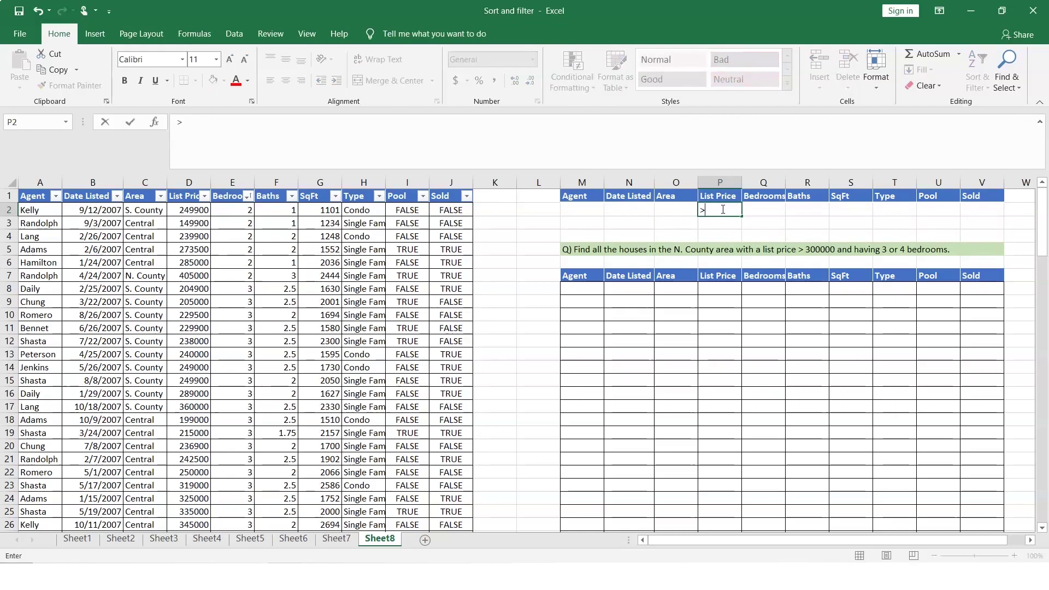
text(300000)
click(765, 211)
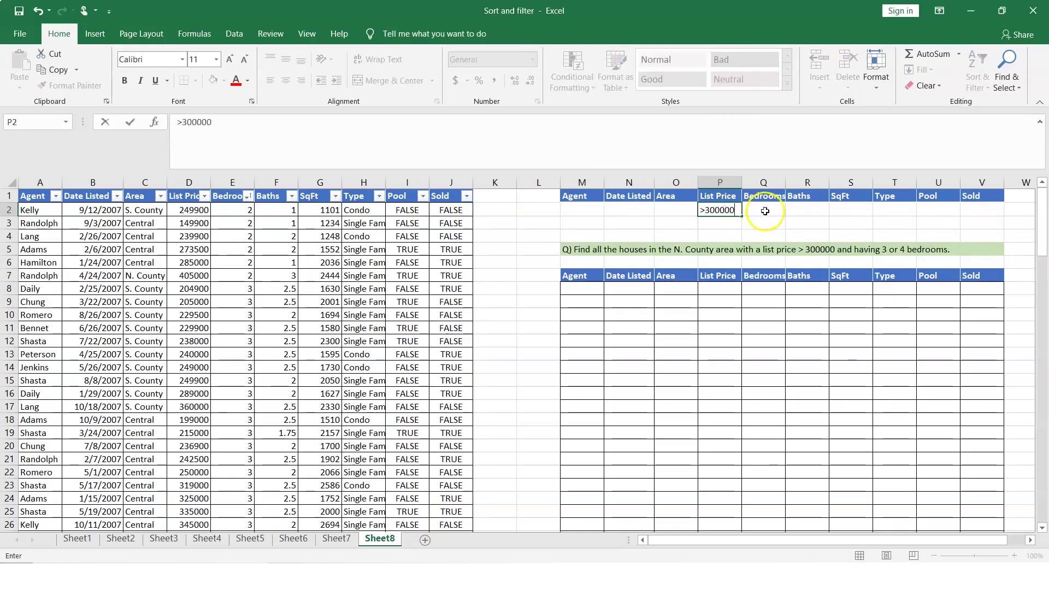
click(766, 210)
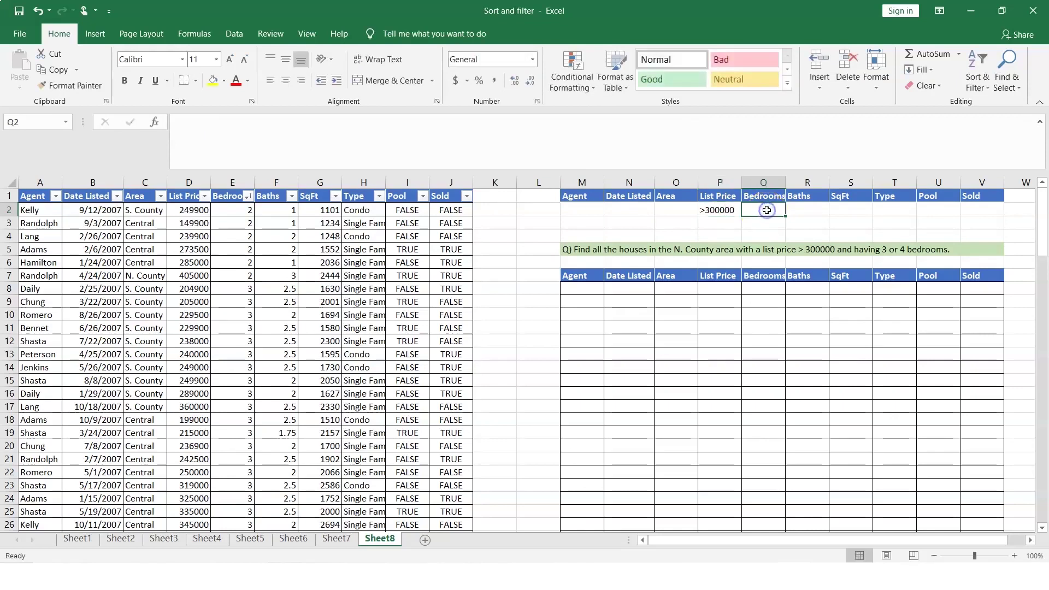
text(3)
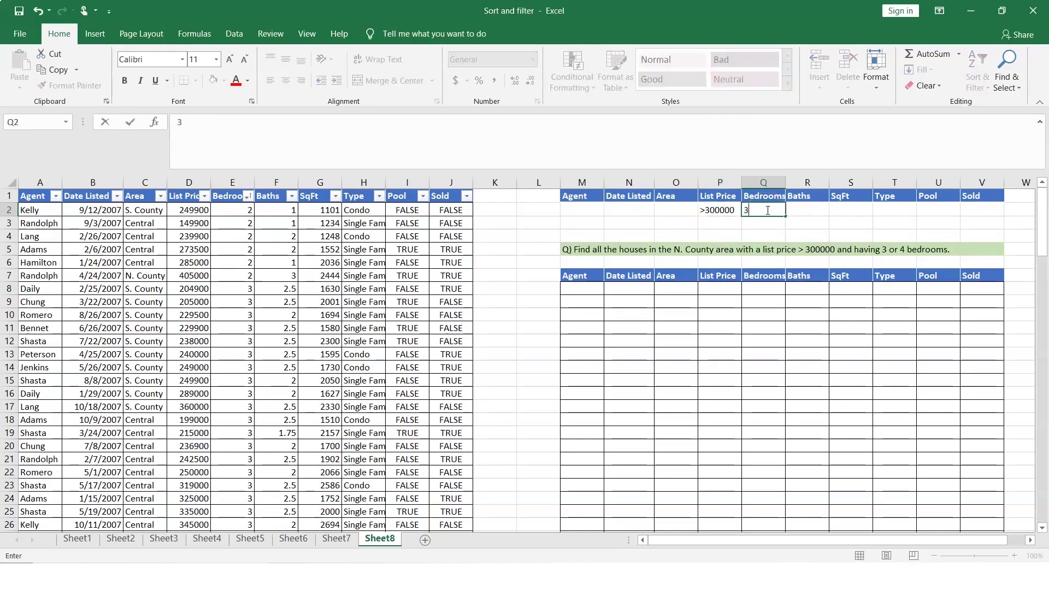
key(Return)
Enter a second criteria row with >300000 for List Price in P3 and 4 for Bedrooms in Q3
key(Left)
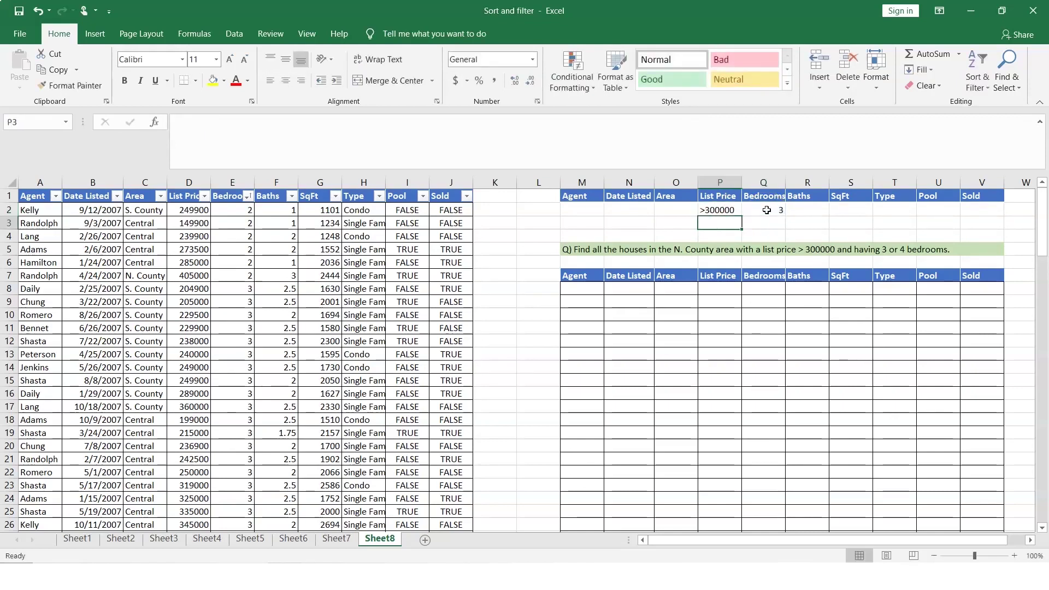
text(>)
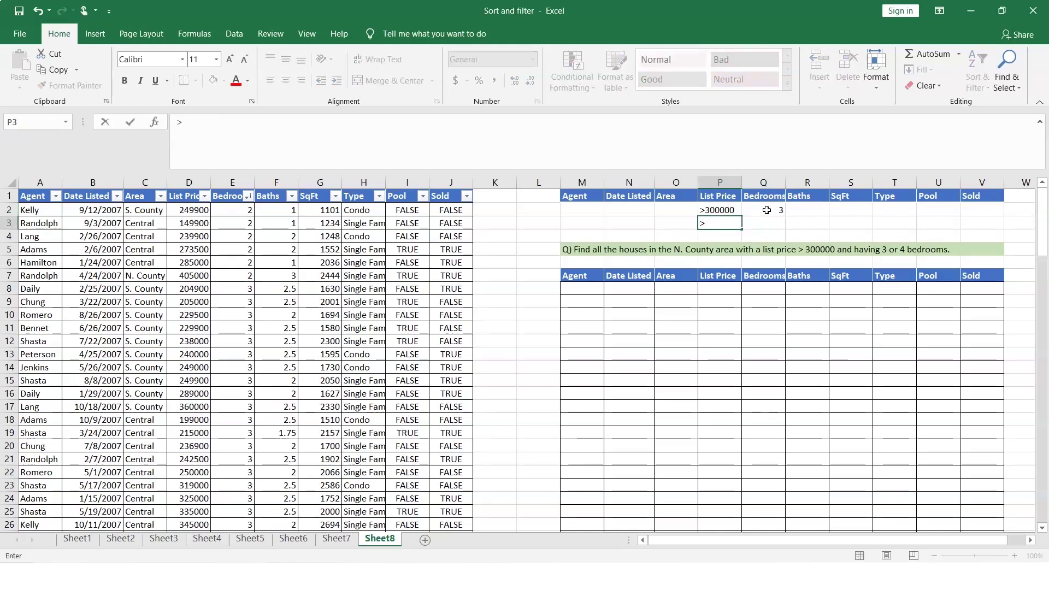
text(300000)
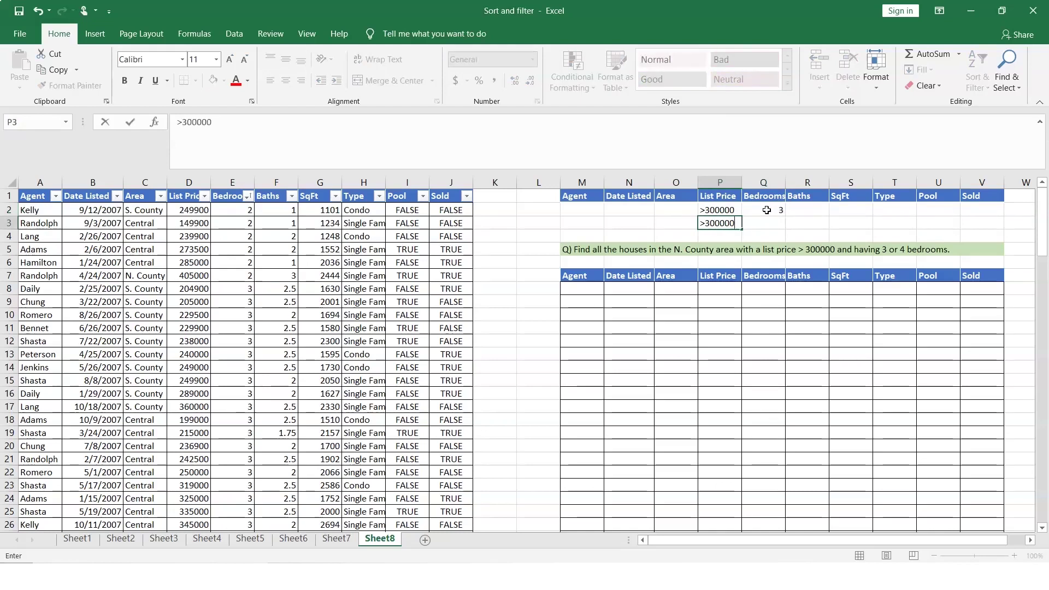
key(Tab)
text(4)
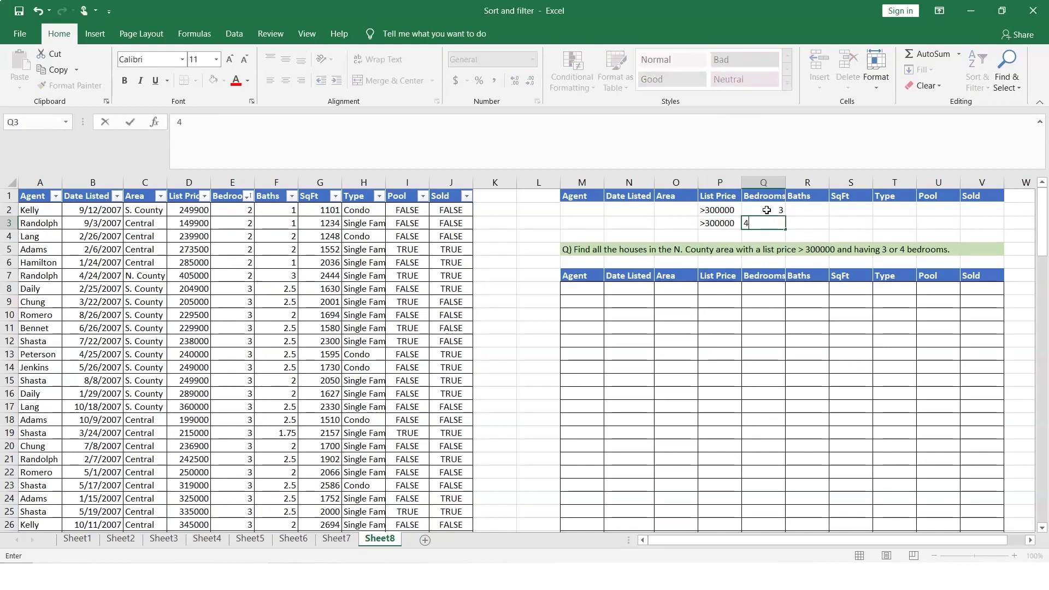
key(Tab)
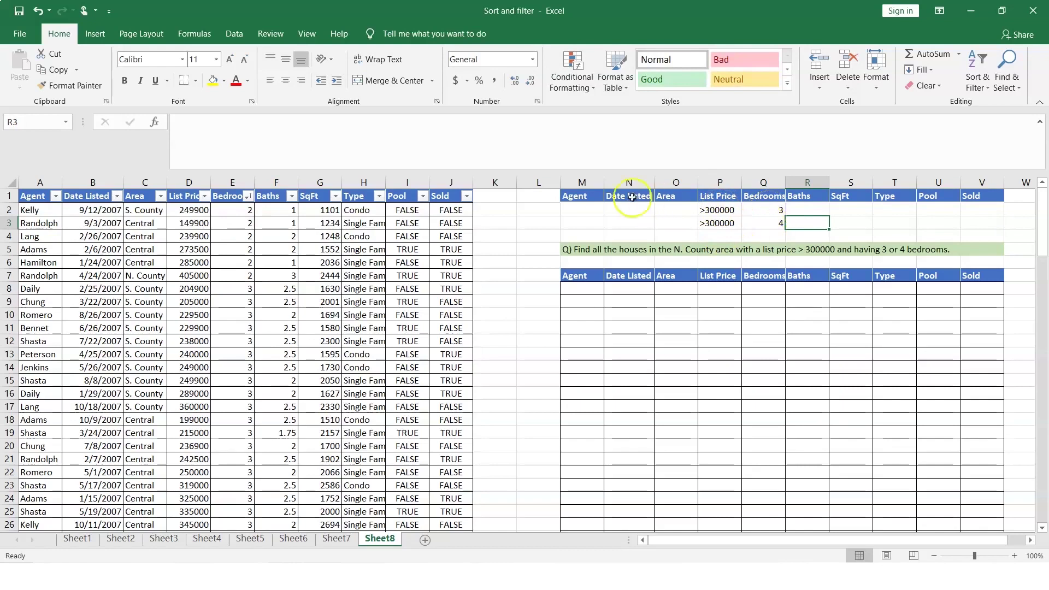
Run an Advanced Filter that copies matches from list range A1:J126 to M7:V7, using criteria range M1:V3
click(578, 277)
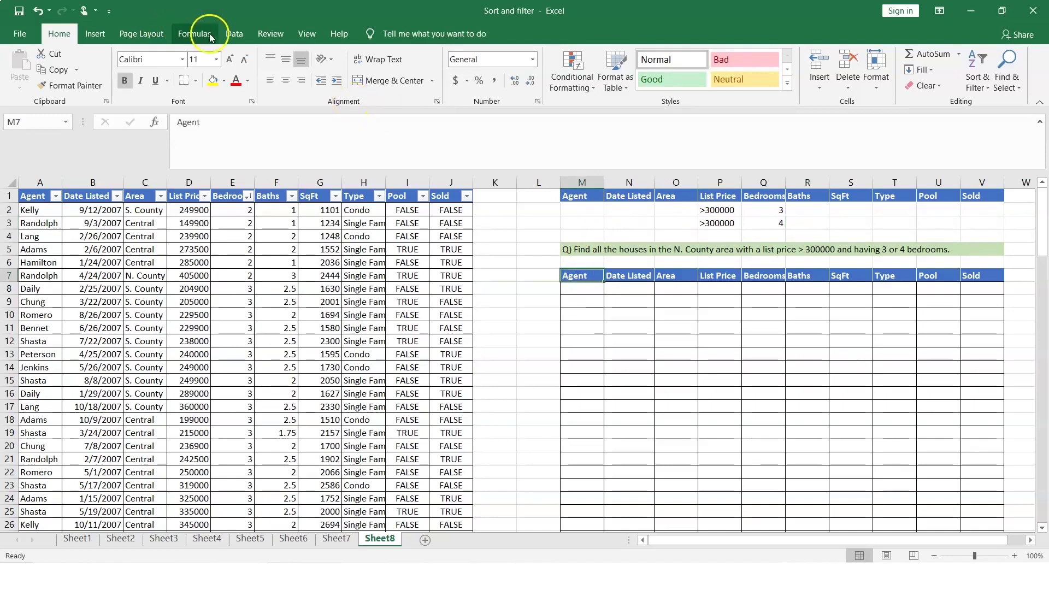
click(234, 34)
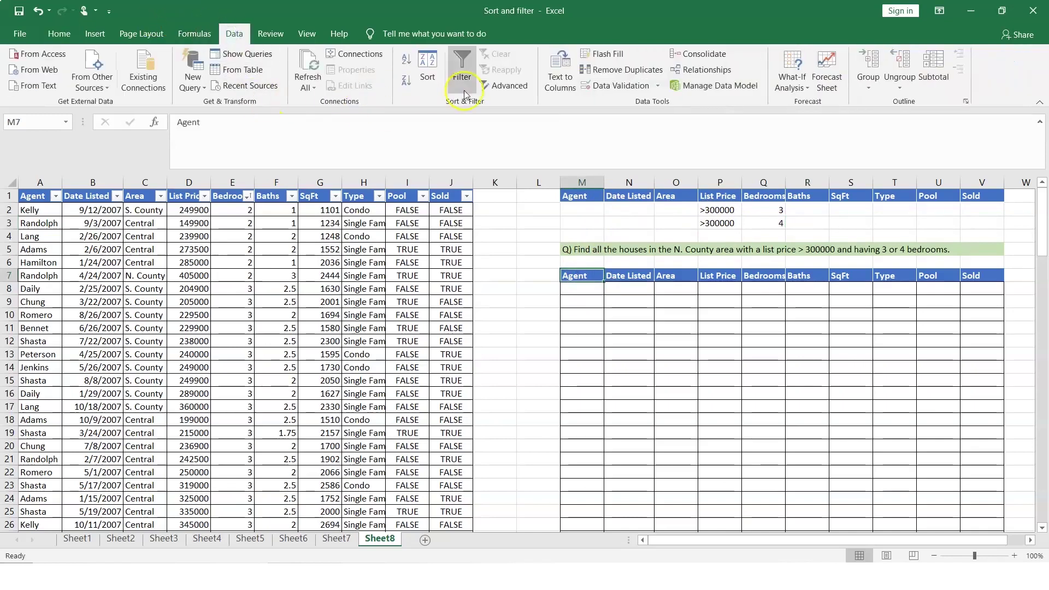
click(506, 86)
click(601, 341)
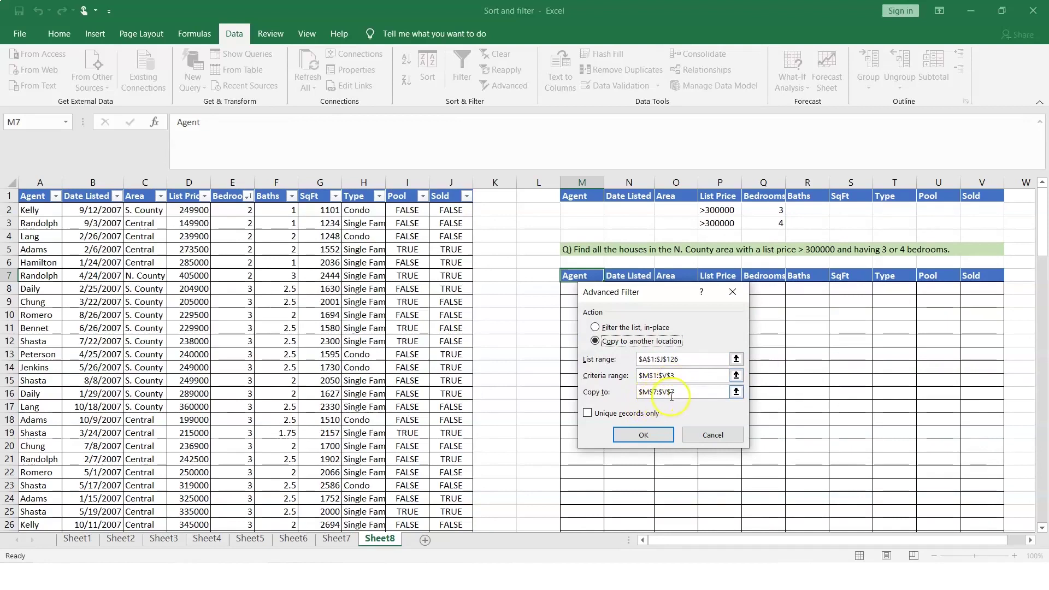
click(658, 435)
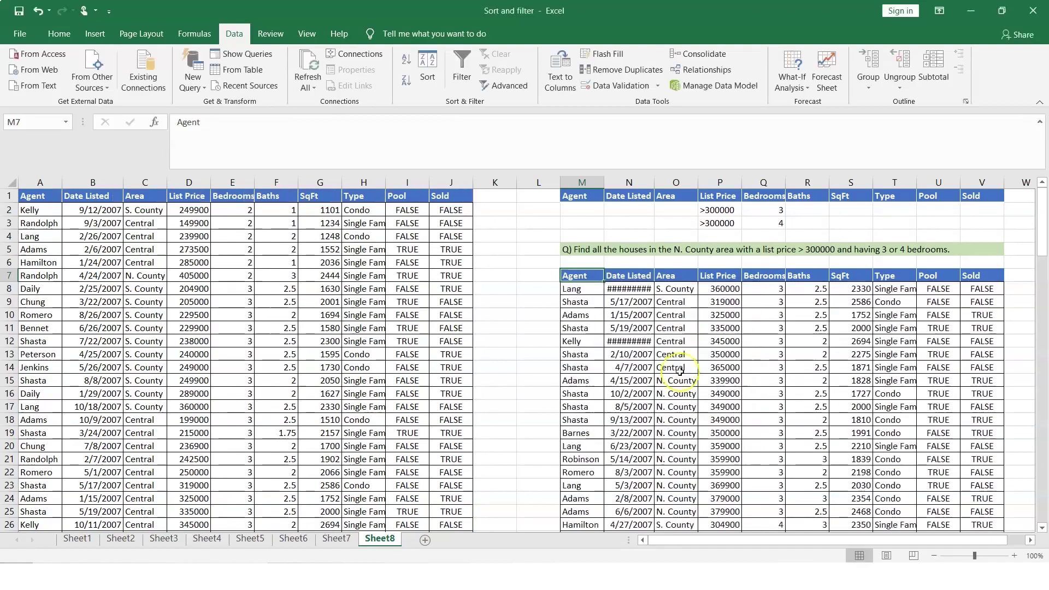